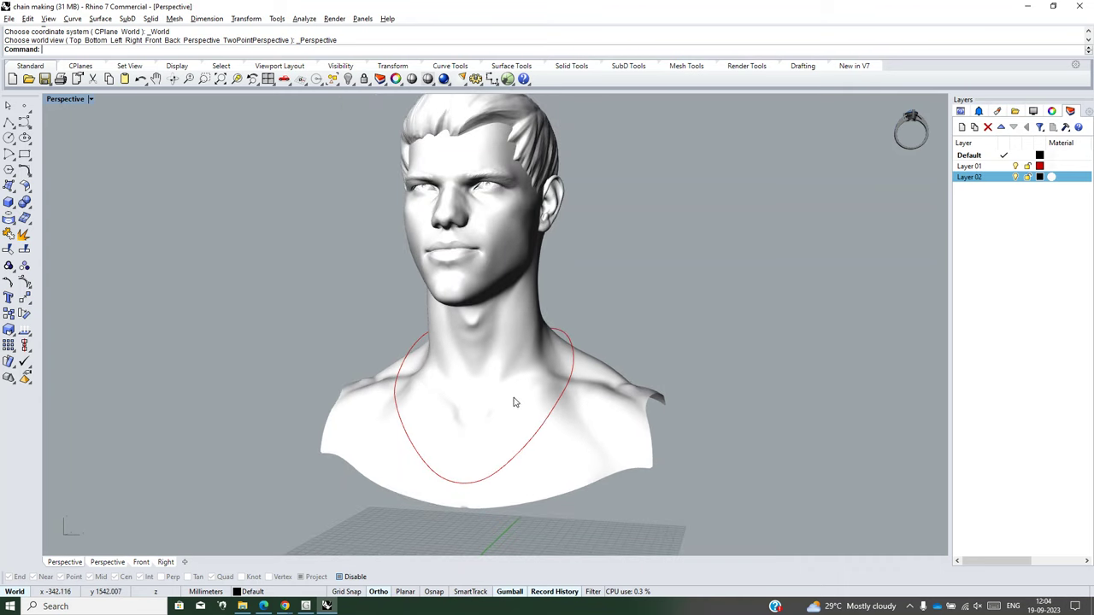
Step: Orbit around the bust to the back of the neck and select the red neckline curve
mouse_move(513, 402)
right_mouse_down()
mouse_move(688, 420)
mouse_move(396, 383)
mouse_move(487, 390)
right_mouse_up()
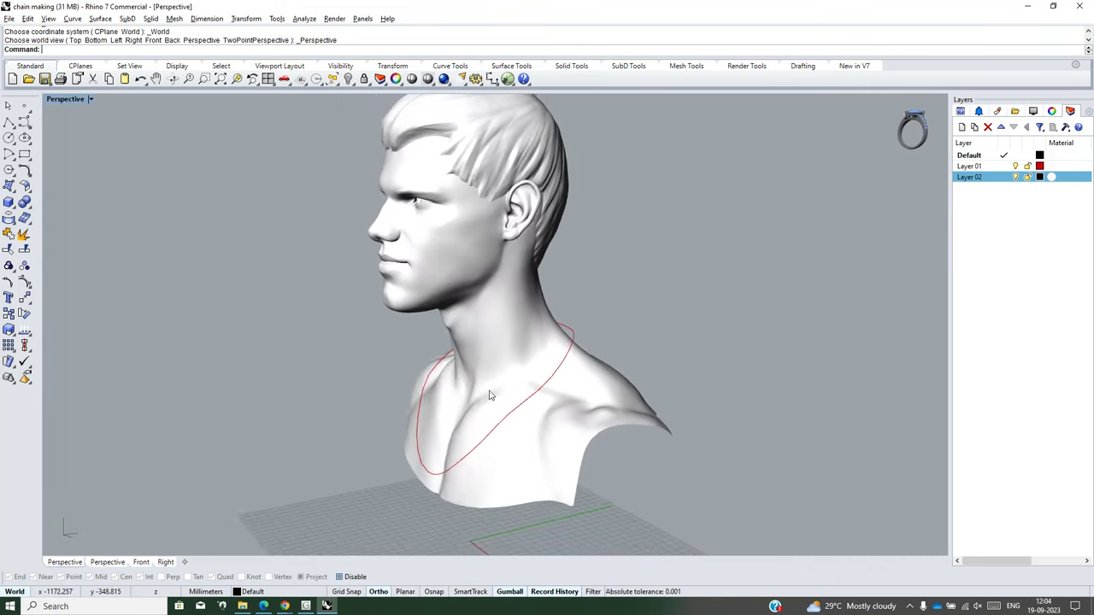
scroll(559, 362, "up", 5)
scroll(672, 293, "up", 2)
right_click_drag(672, 293, 462, 331)
scroll(630, 312, "up", 2)
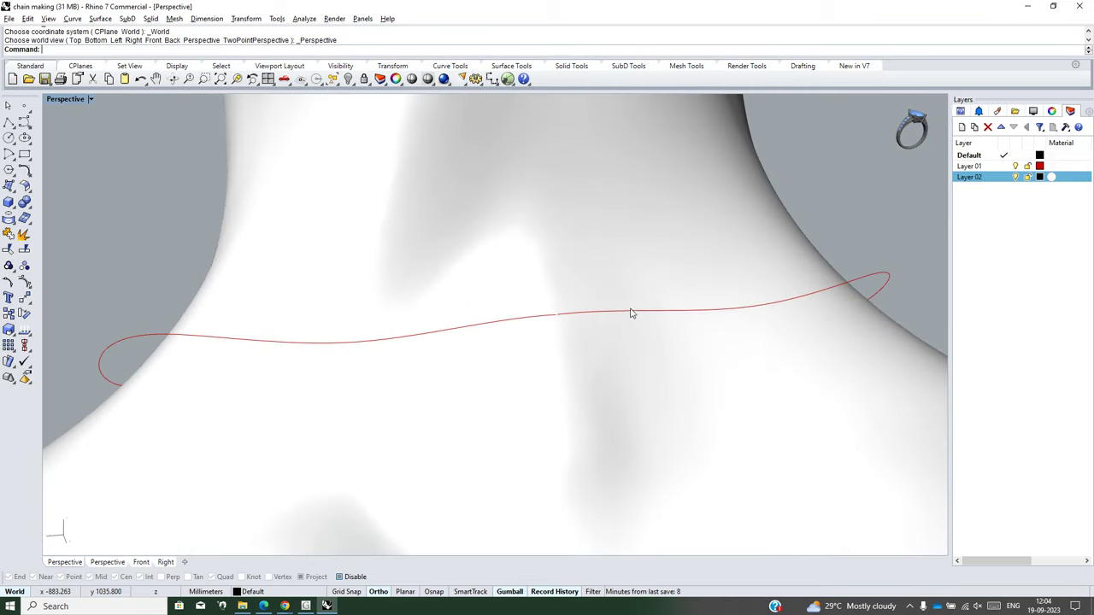
scroll(519, 318, "up", 2)
scroll(519, 317, "up", 2)
left_click(519, 317)
Step: Measure the neckline curve with Len, reading 651.144 mm, then deselect it
scroll(520, 320, "down", 5)
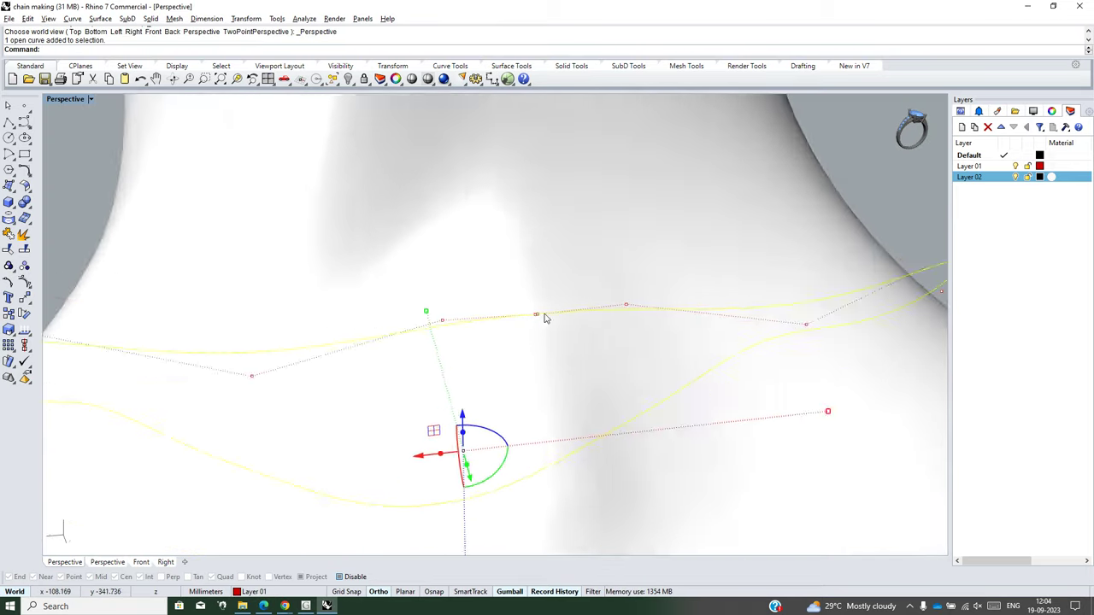
mouse_move(541, 317)
right_mouse_down()
mouse_move(573, 305)
mouse_move(464, 348)
mouse_move(534, 335)
right_mouse_up()
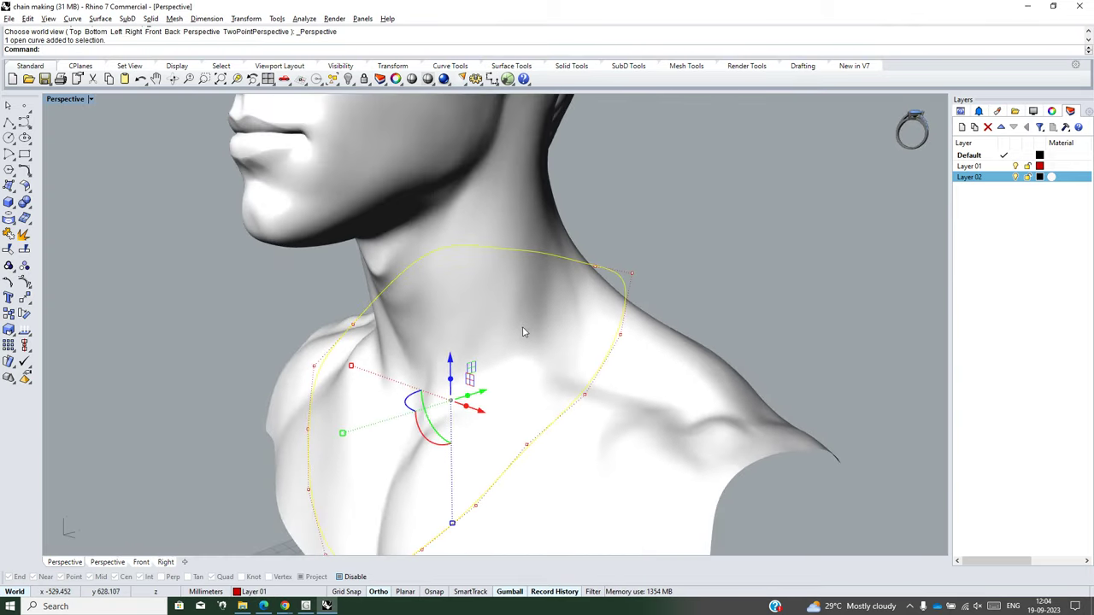
scroll(533, 335, "down", 3)
scroll(527, 377, "up", 1)
scroll(526, 377, "down", 2)
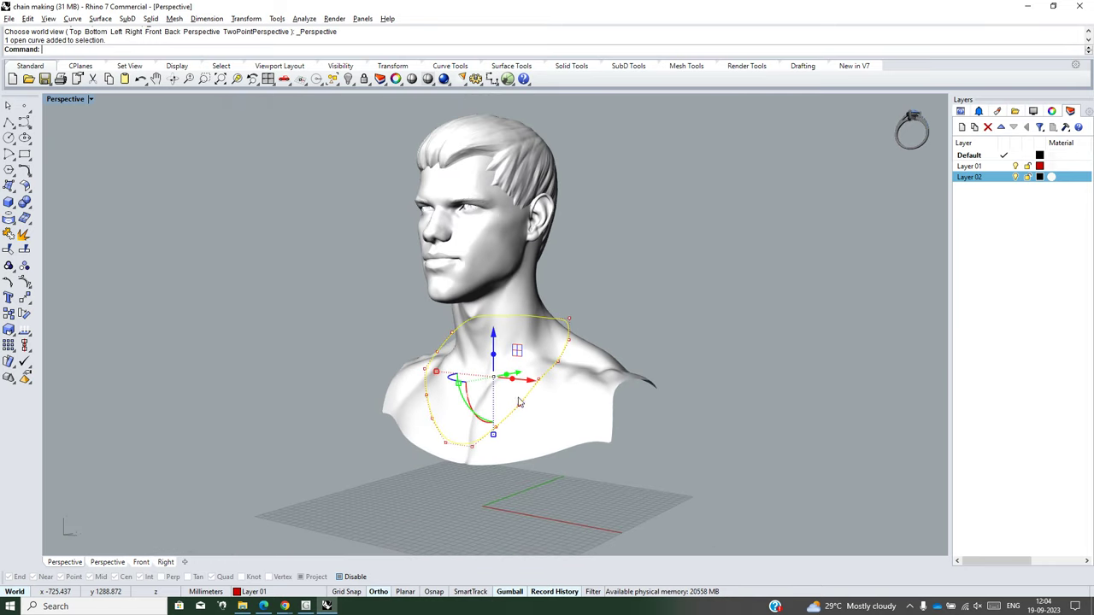
scroll(537, 403, "down", 1)
type("l")
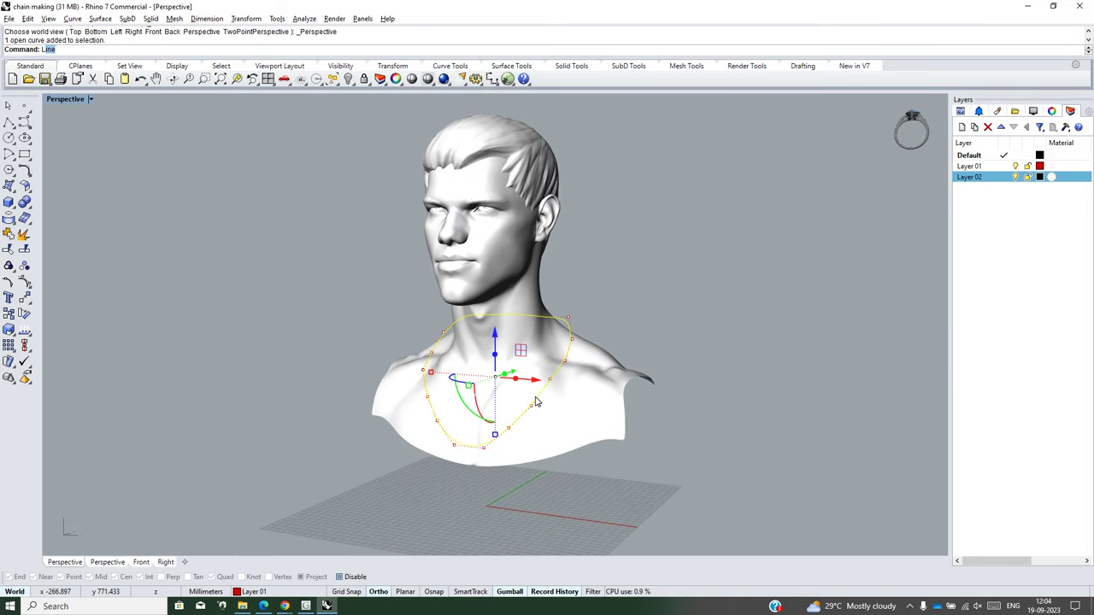
type("ength")
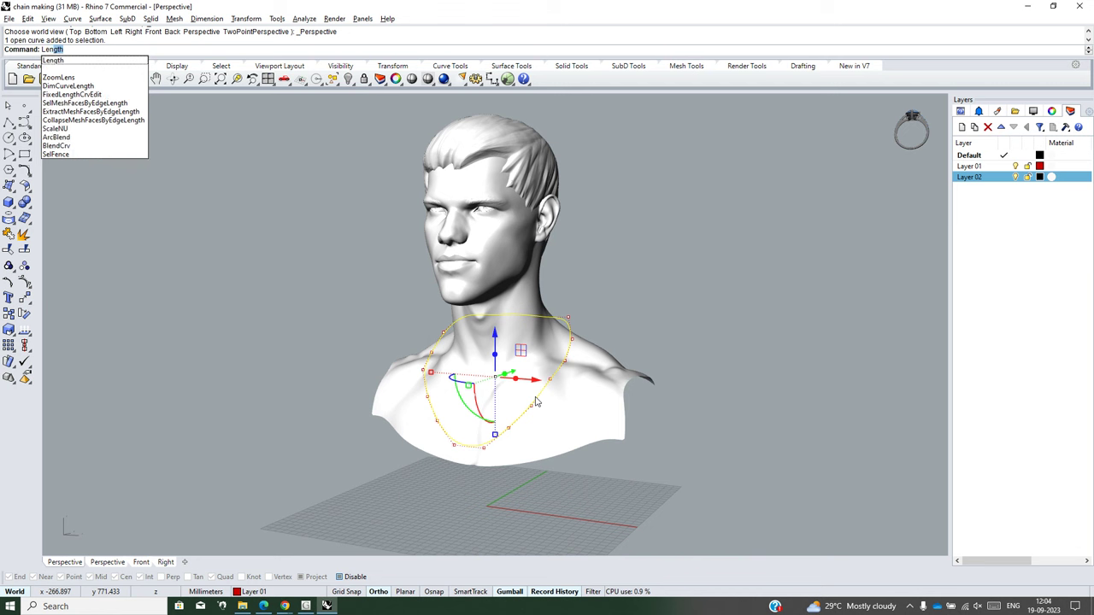
key("Return")
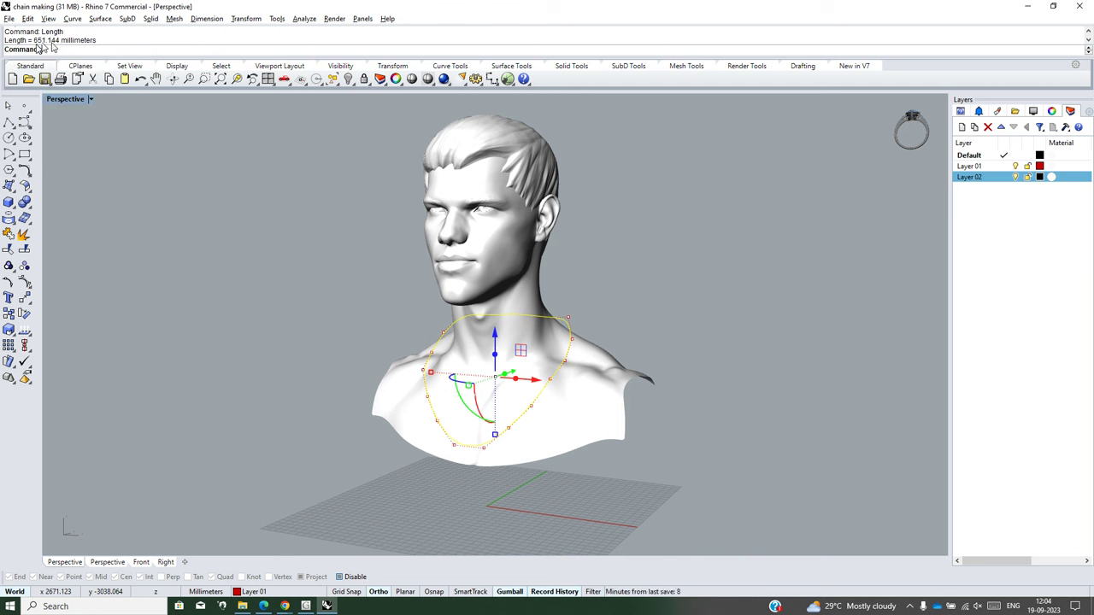
left_click(169, 202)
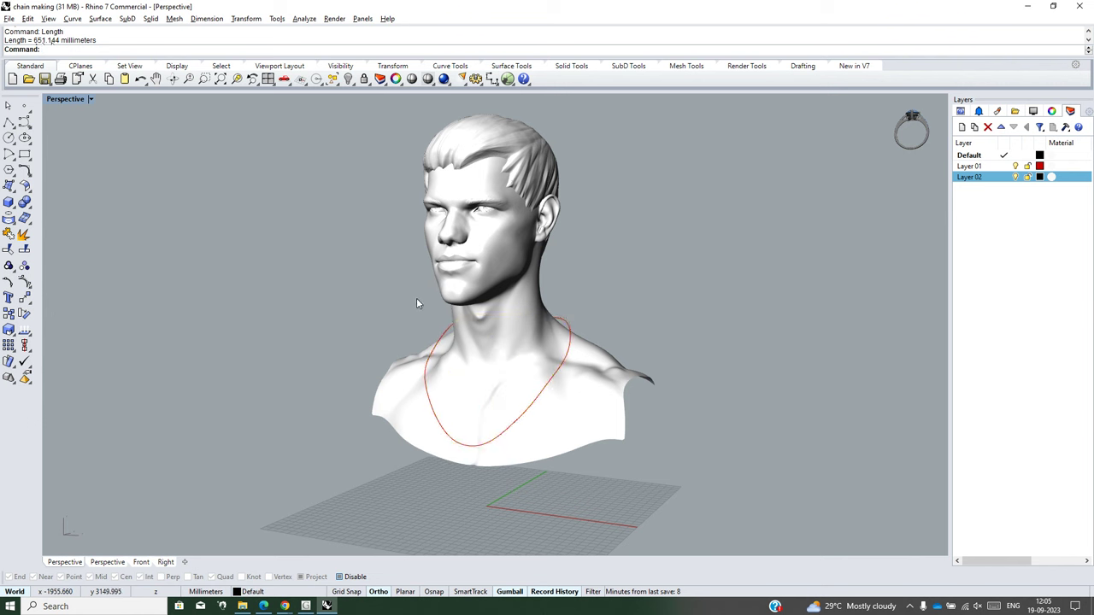
scroll(416, 301, "down", 5)
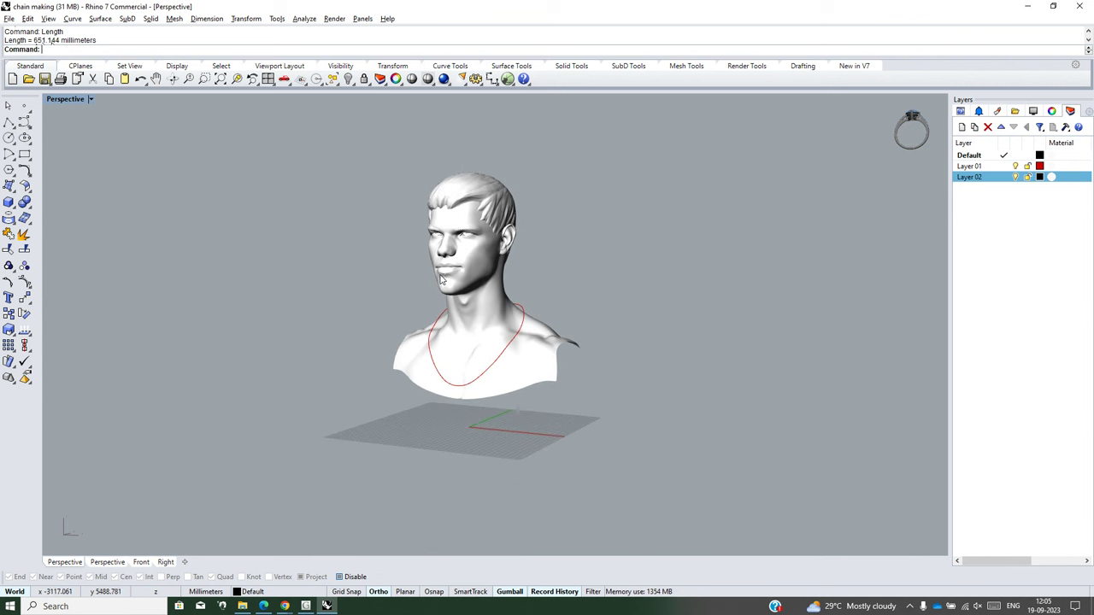
Step: Draw a 651.144 mm polyline from the origin along the x-axis
left_click(9, 123)
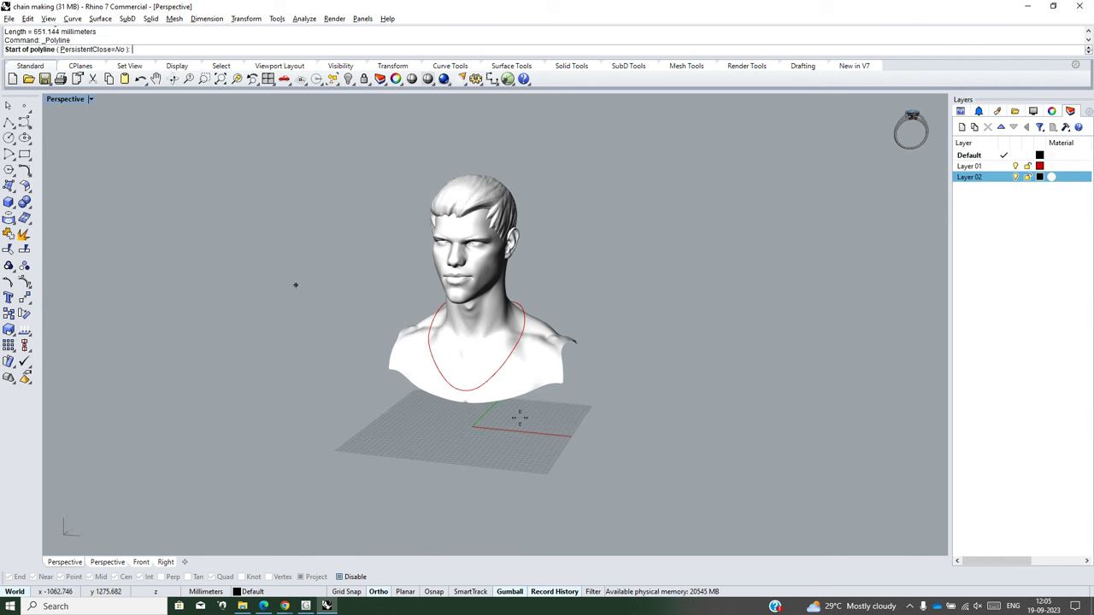
type("0")
key("Return")
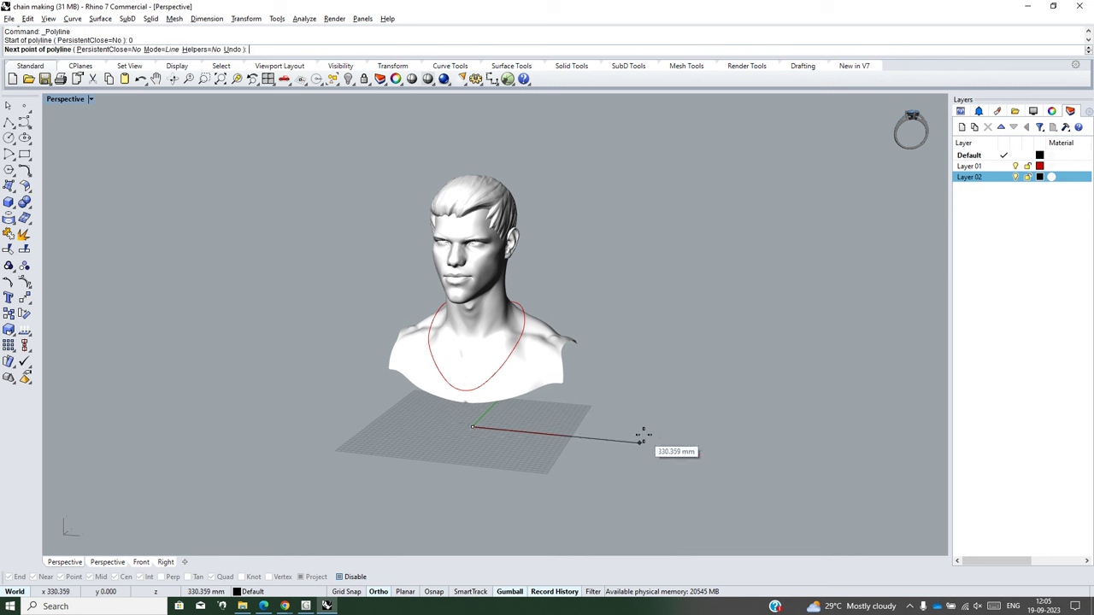
scroll(668, 441, "up", 4)
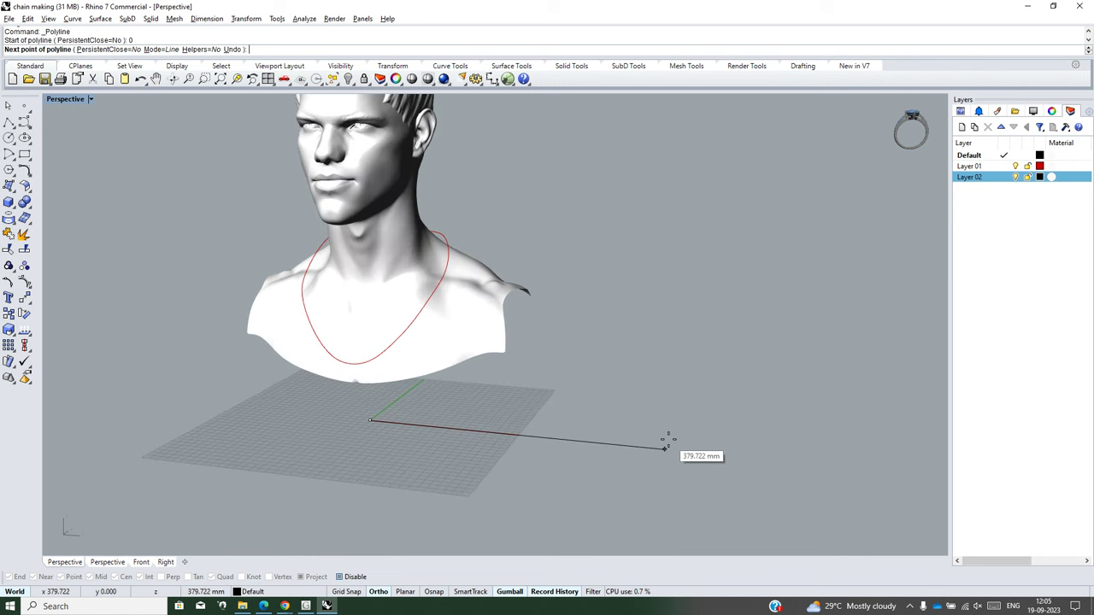
type("6")
key("Return")
type("5")
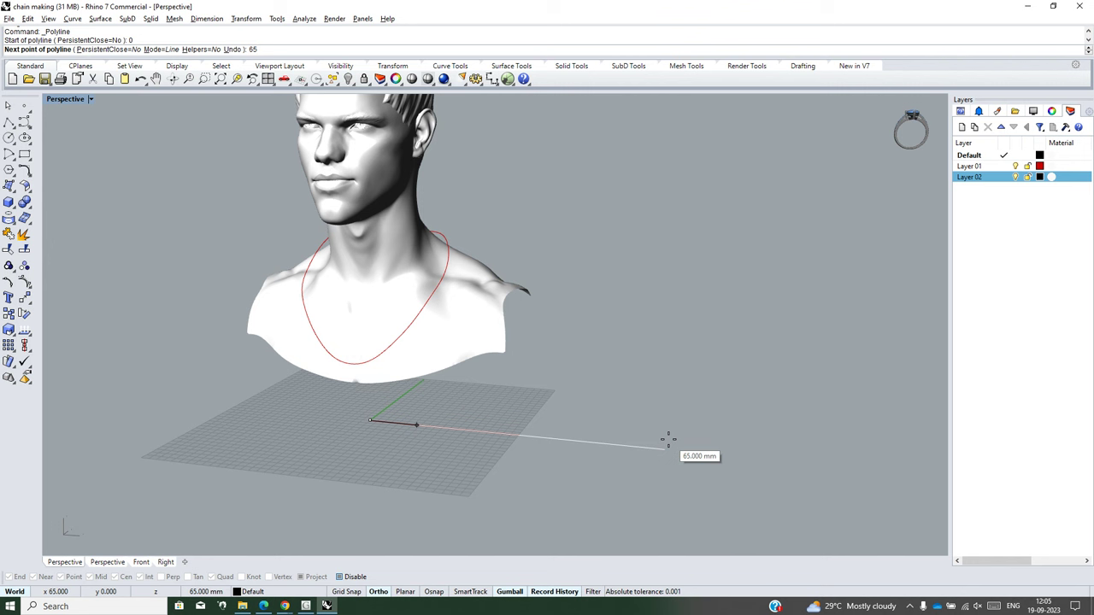
type("1.144")
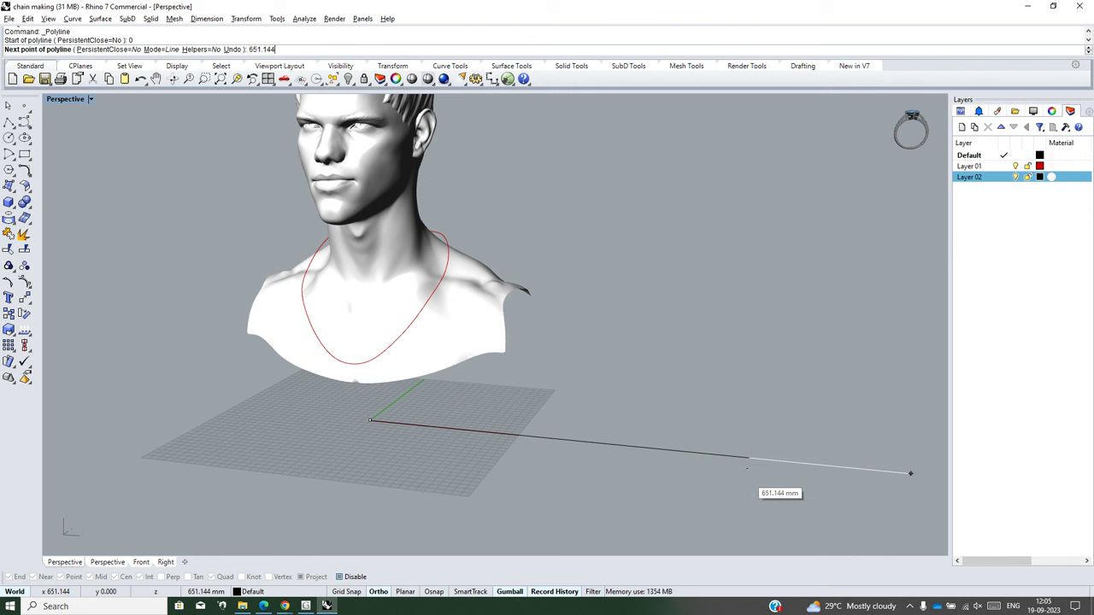
key("Return")
left_click(827, 475)
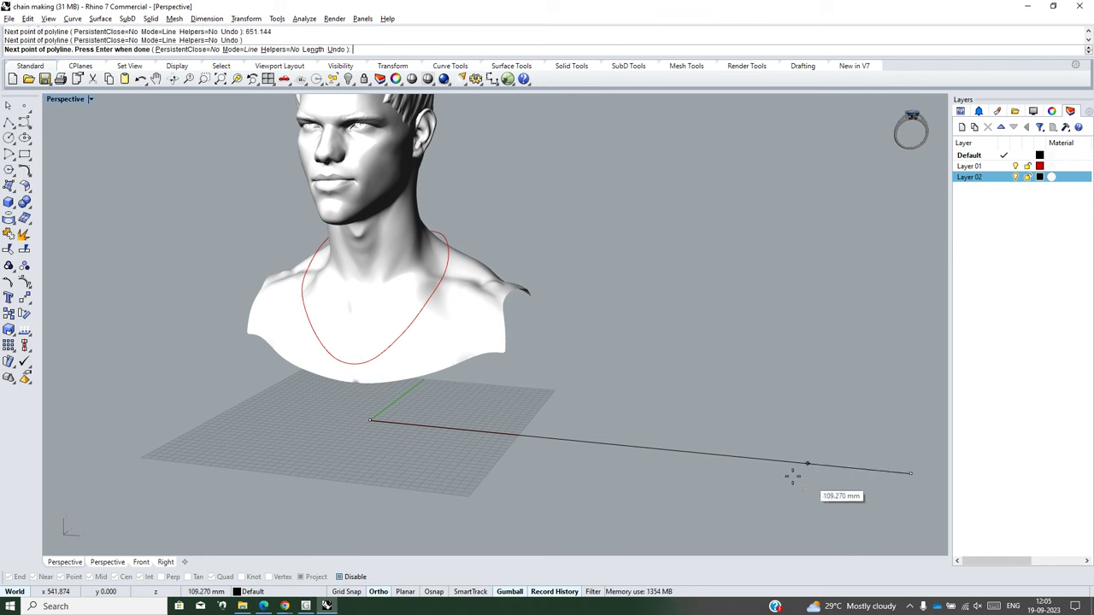
key("Return")
Step: Orbit around the bust to check the new straight line from side and front
scroll(598, 428, "down", 3)
scroll(427, 390, "down", 2)
mouse_move(426, 389)
right_mouse_down()
mouse_move(637, 377)
mouse_move(403, 391)
right_mouse_up()
scroll(477, 392, "up", 3)
left_click(512, 381)
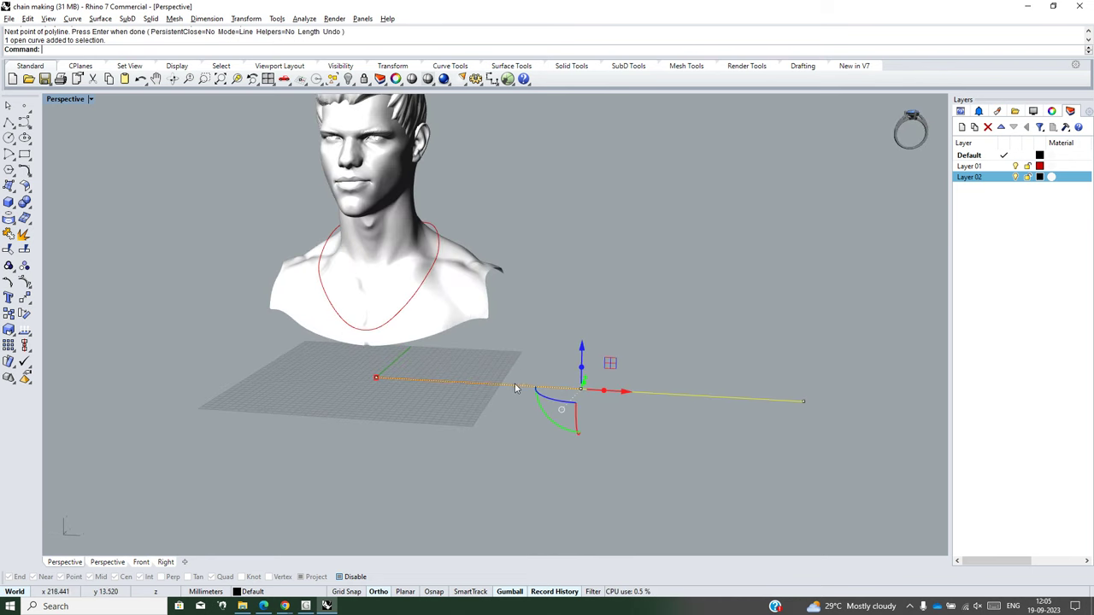
left_click(667, 332)
scroll(549, 395, "down", 2)
mouse_move(550, 396)
right_mouse_down()
mouse_move(330, 384)
mouse_move(543, 405)
right_mouse_up()
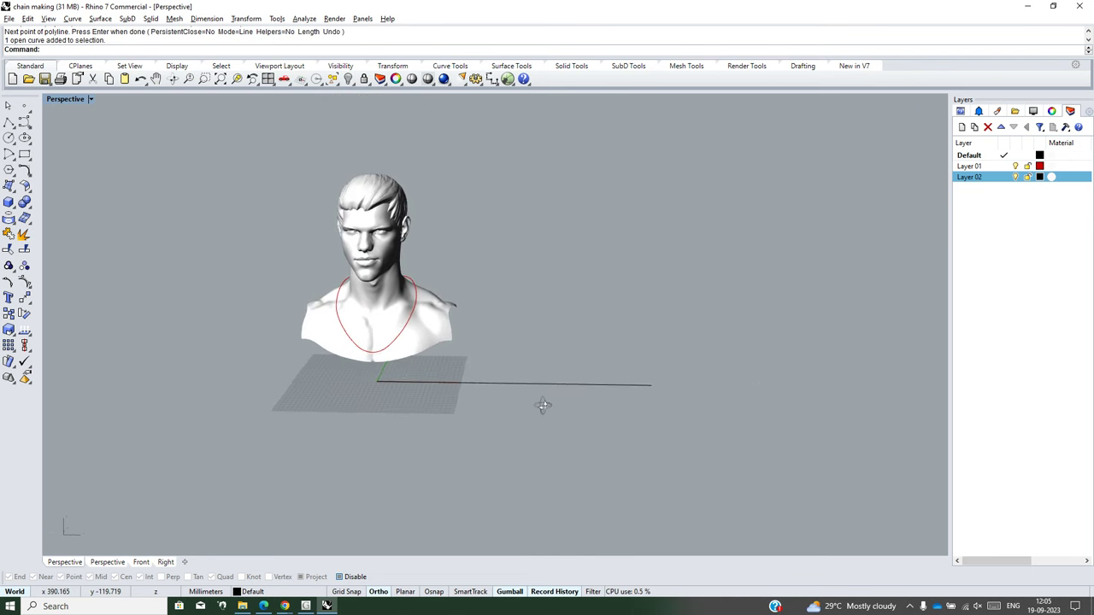
scroll(542, 402, "up", 3)
scroll(559, 313, "up", 1)
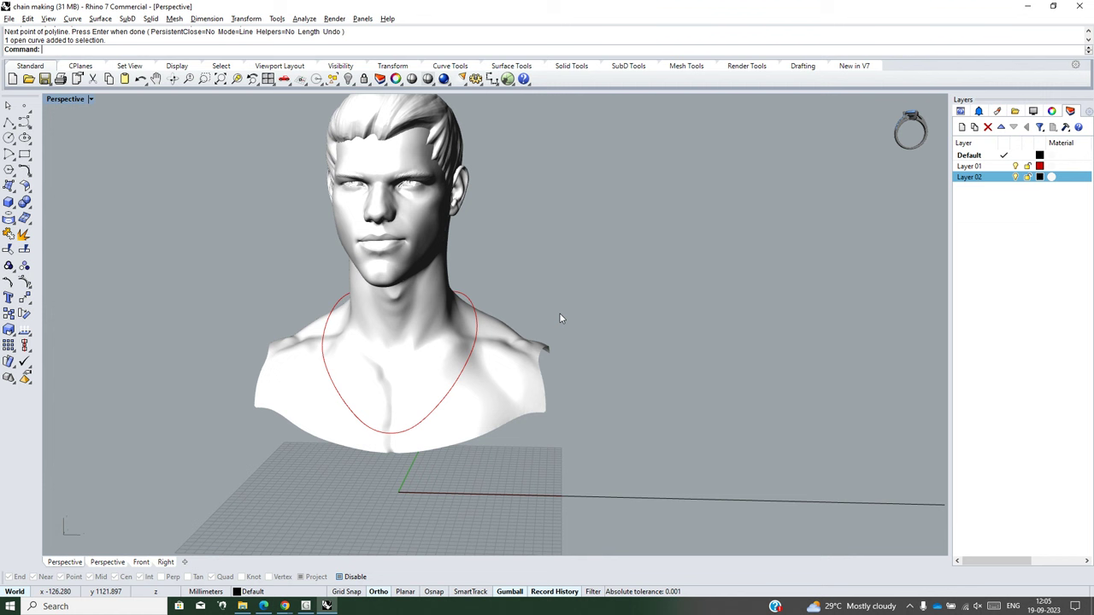
Step: Turn off Layer 01 and Layer 02 to hide the neckline curve and bust
left_click(1015, 167)
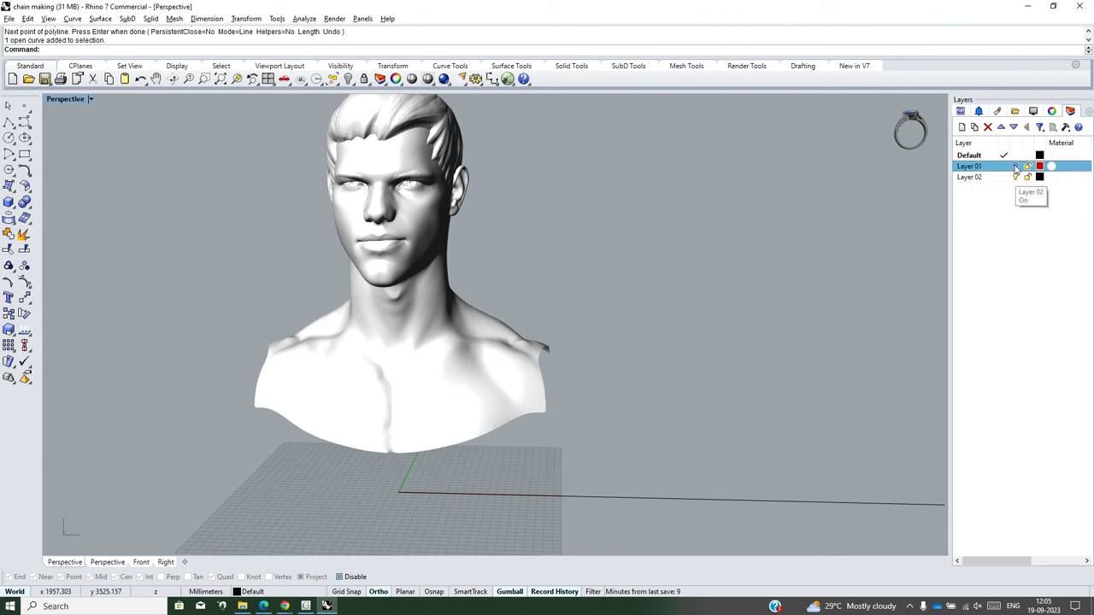
left_click(1015, 177)
scroll(472, 392, "down", 3)
scroll(428, 385, "up", 2)
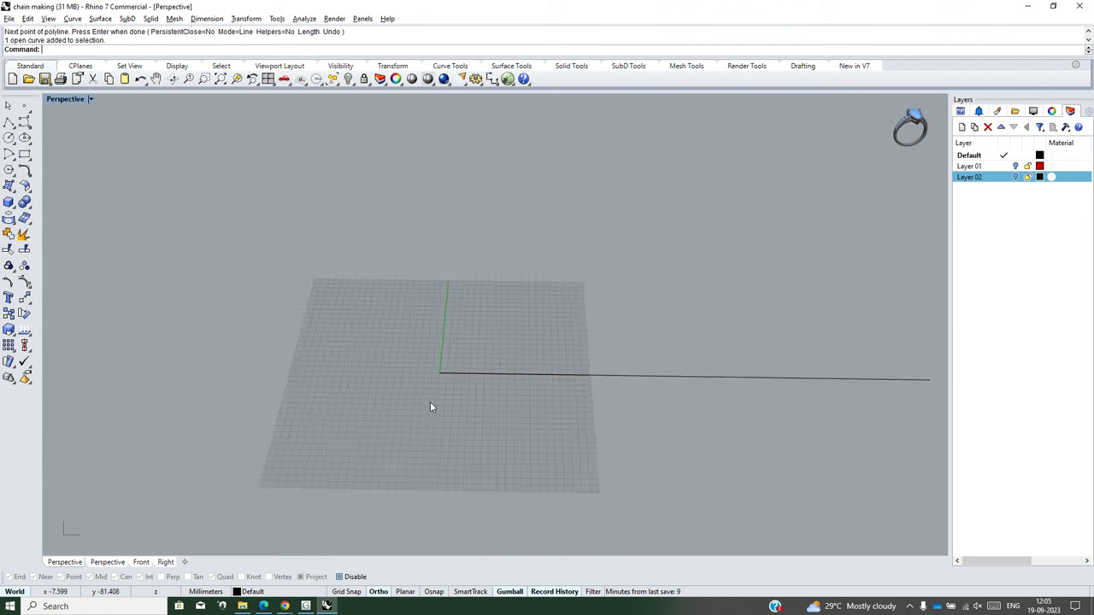
scroll(434, 389, "up", 1)
scroll(440, 376, "up", 2)
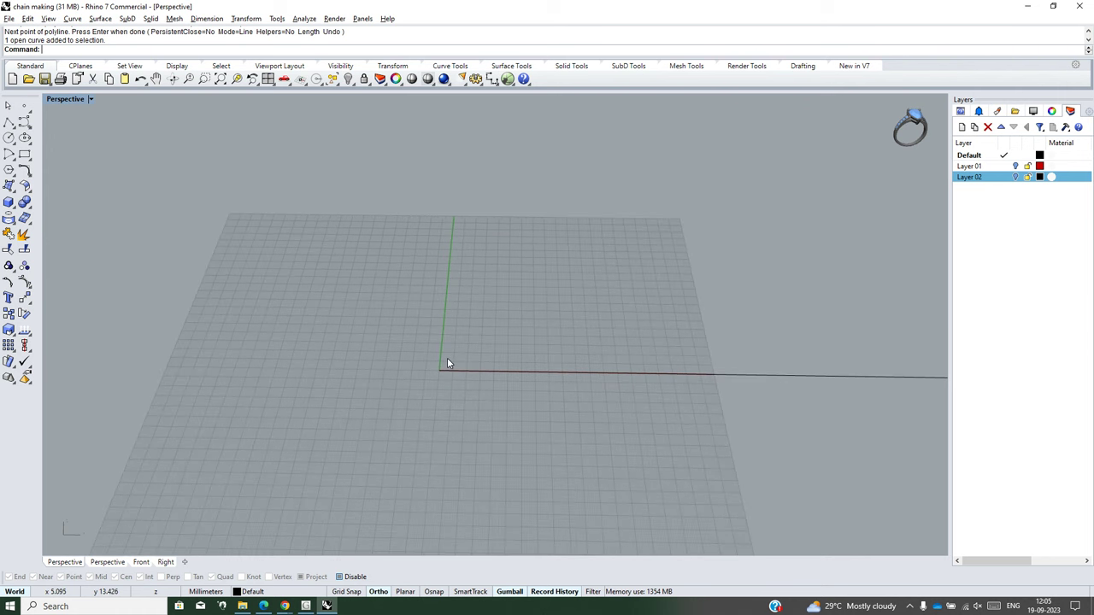
Step: Maximize the viewport, switch to Top view and zoom in on the origin
double_click(79, 103)
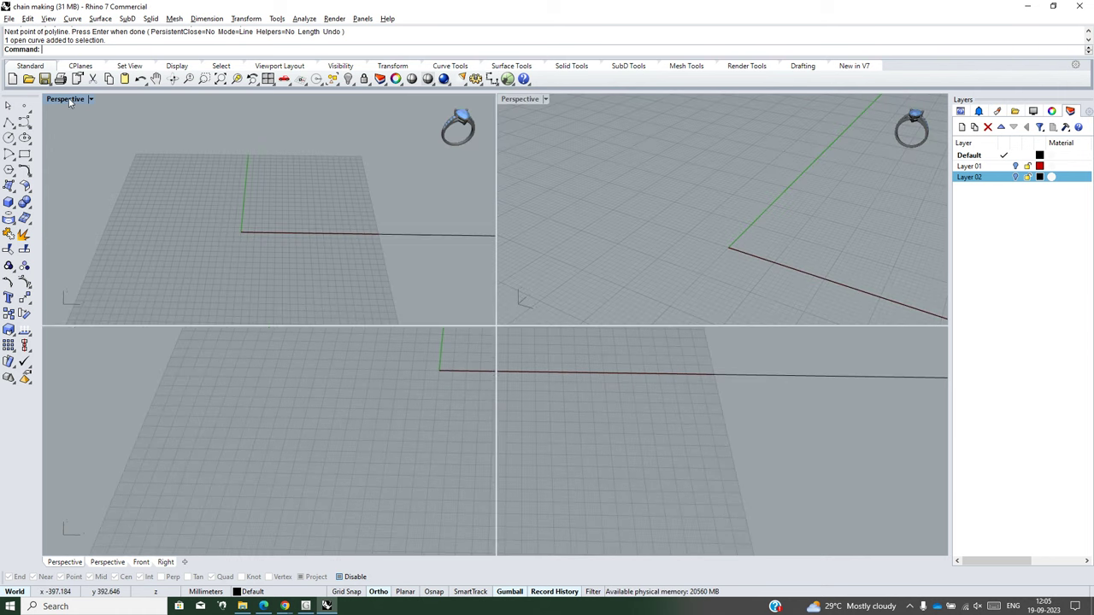
double_click(73, 102)
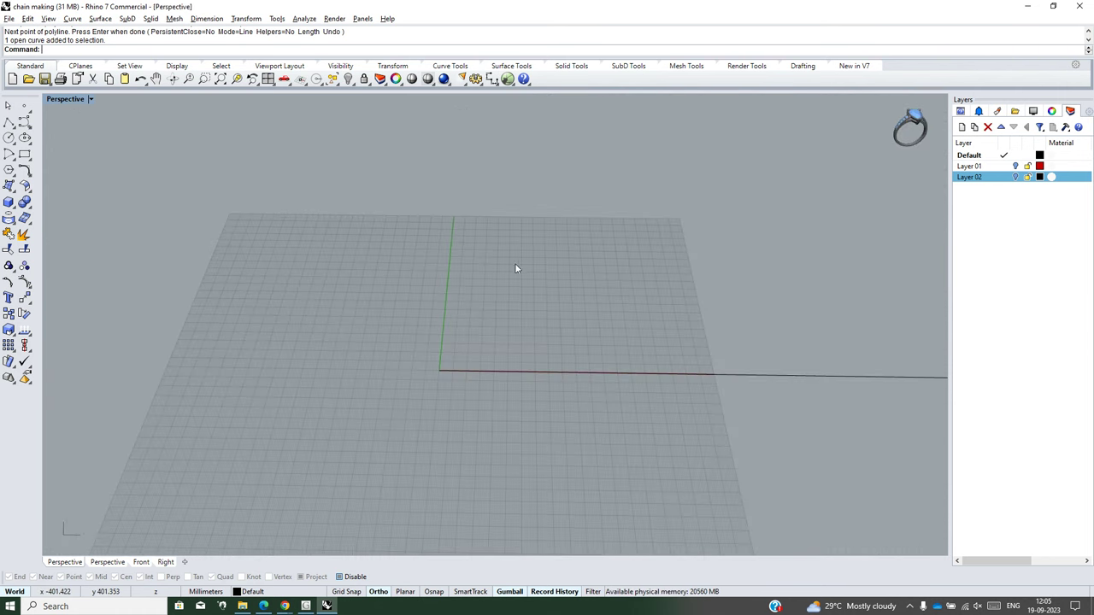
key("ctrl+F1")
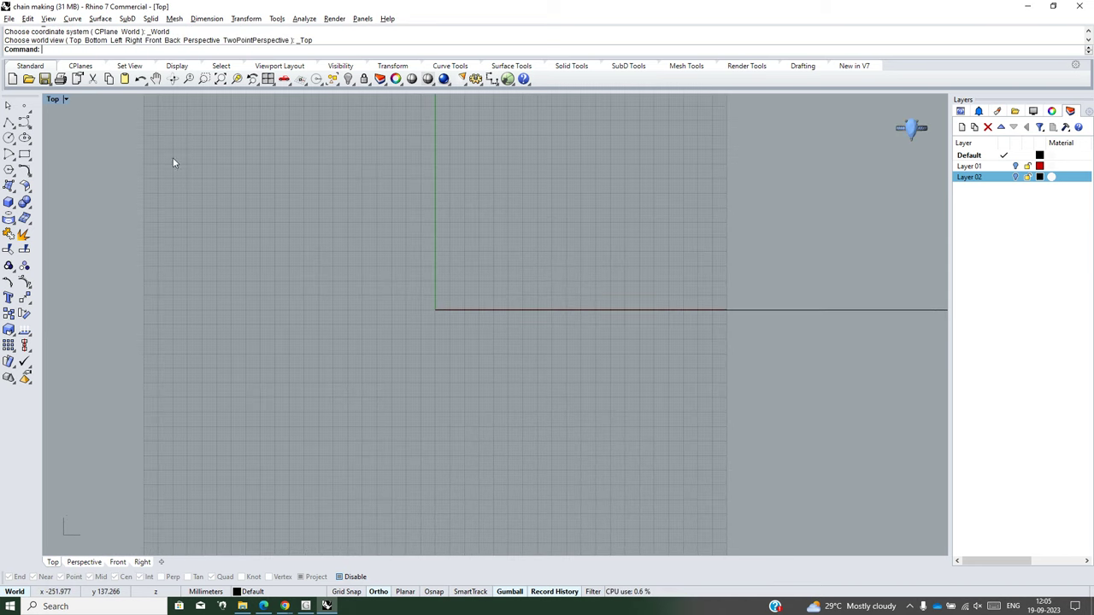
scroll(444, 299, "up", 2)
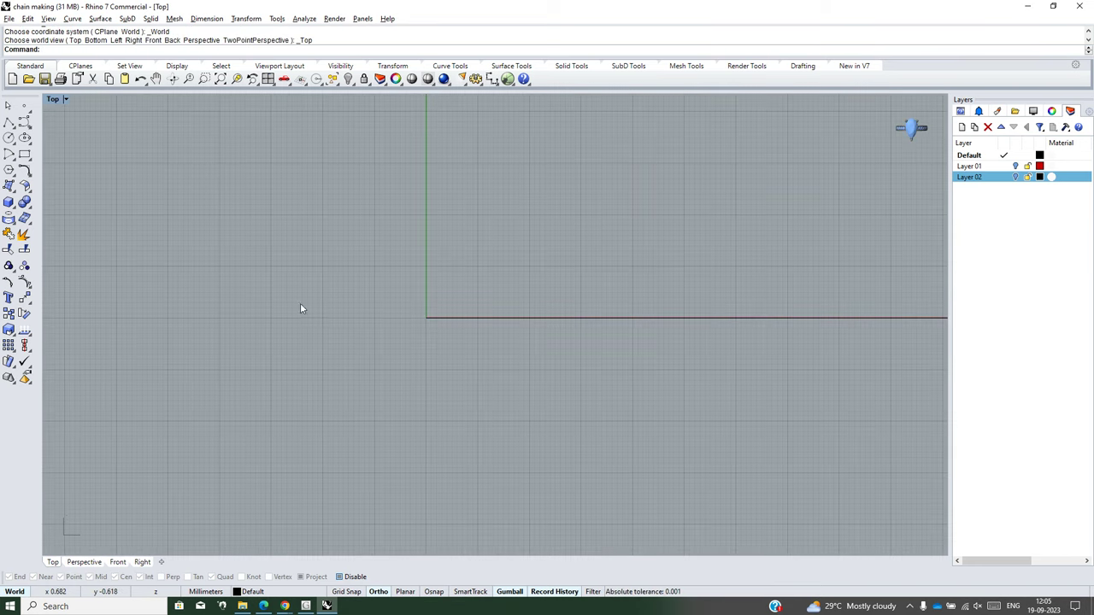
Step: Draw a 14 mm vertical line centred on the origin, 7 mm each side
left_click(14, 128)
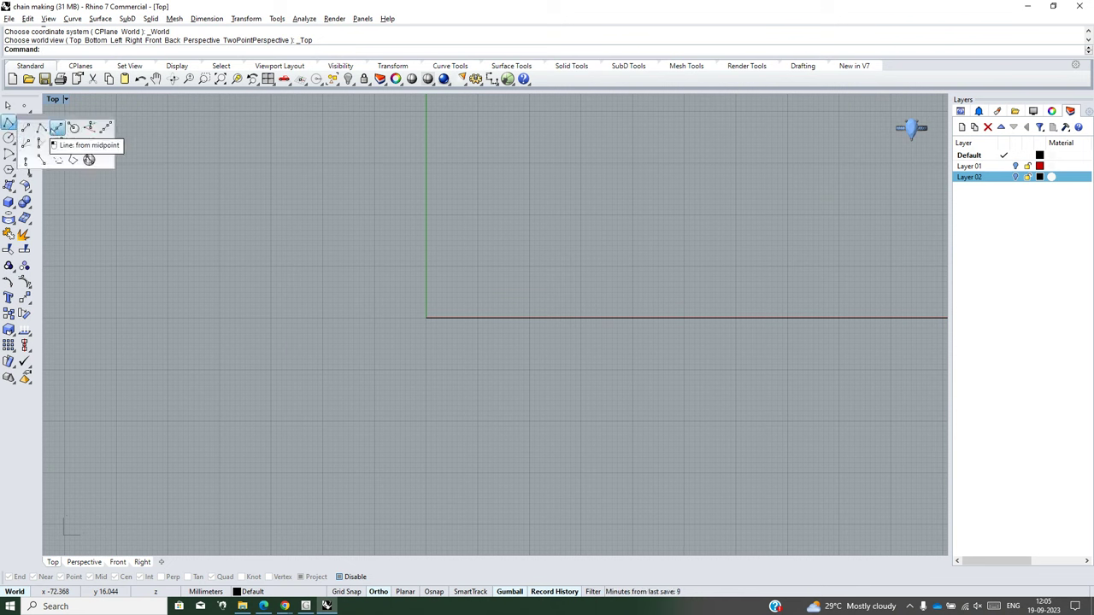
left_click(56, 128)
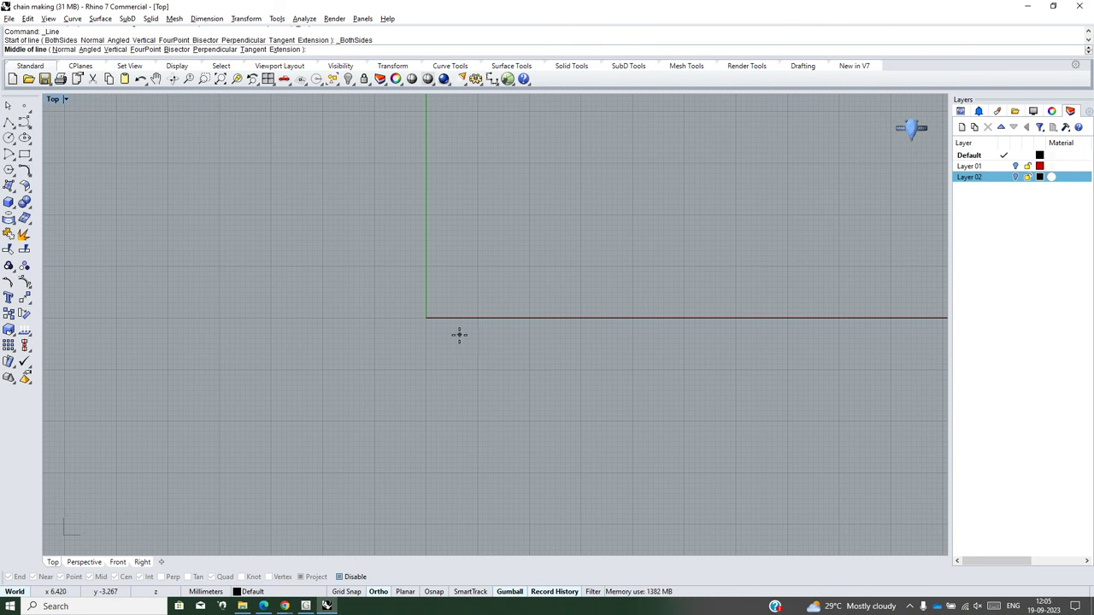
type("0")
key("Return")
type("7")
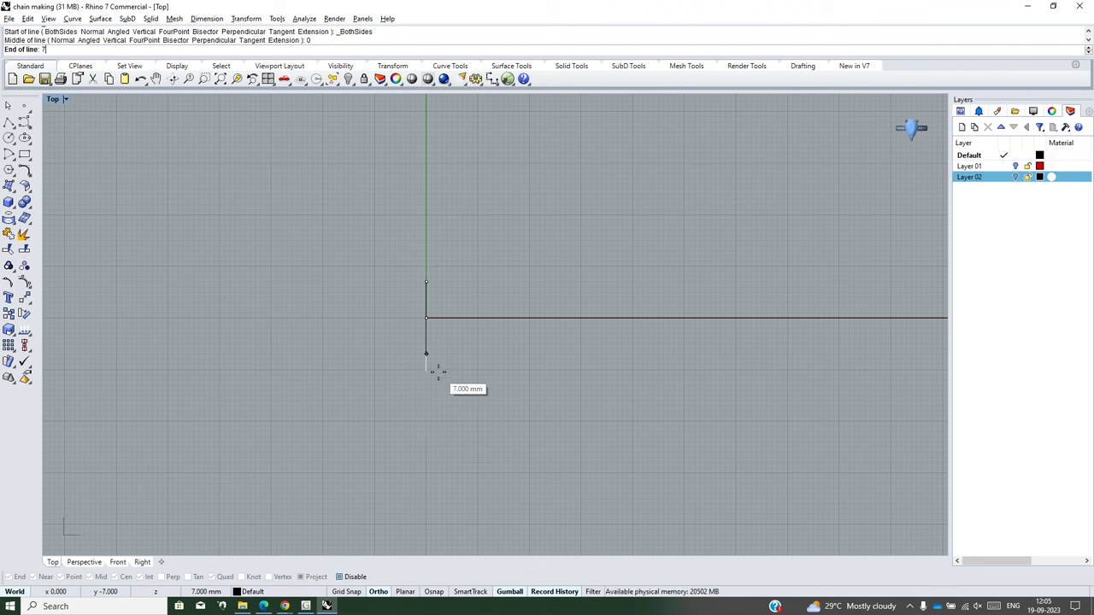
left_click(432, 351)
left_click(429, 348)
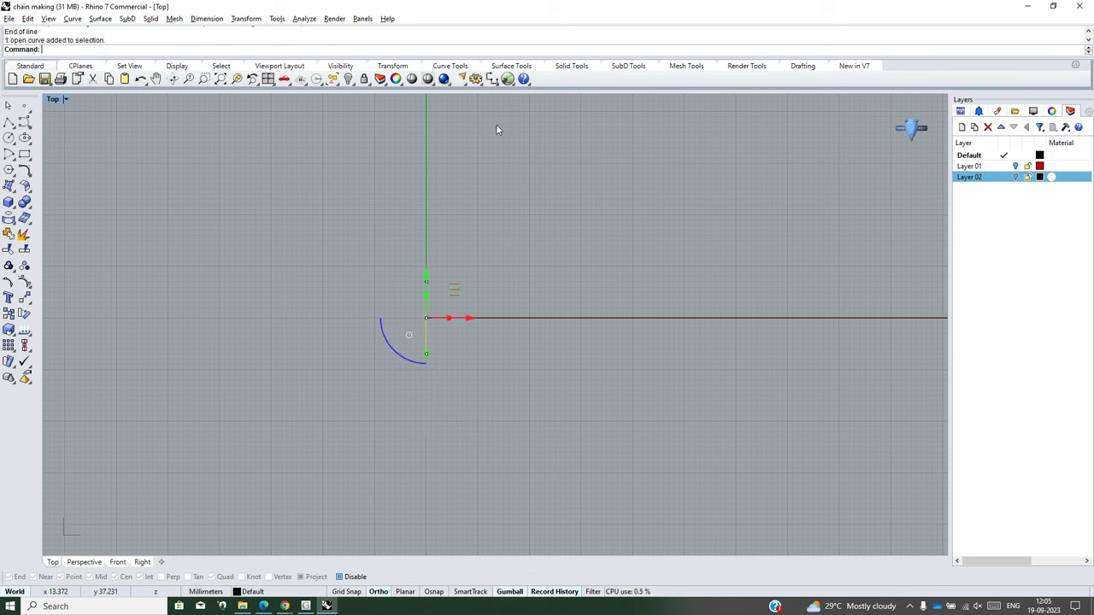
Step: With Osnap on, check the vertical line reads 14.00 using Linear Dimension, then cancel
left_click(499, 85)
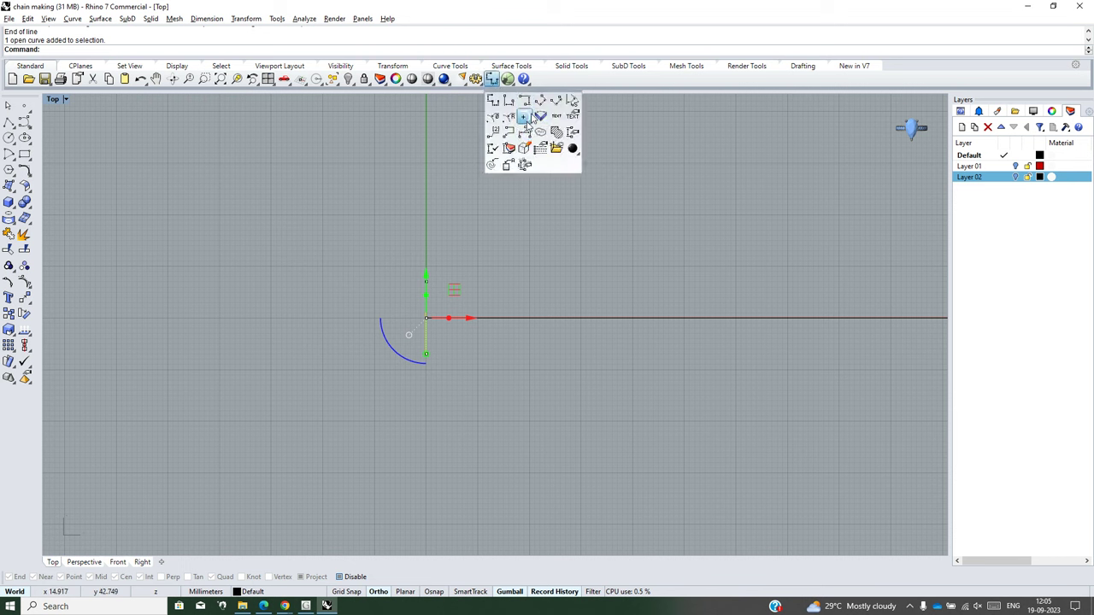
left_click(527, 102)
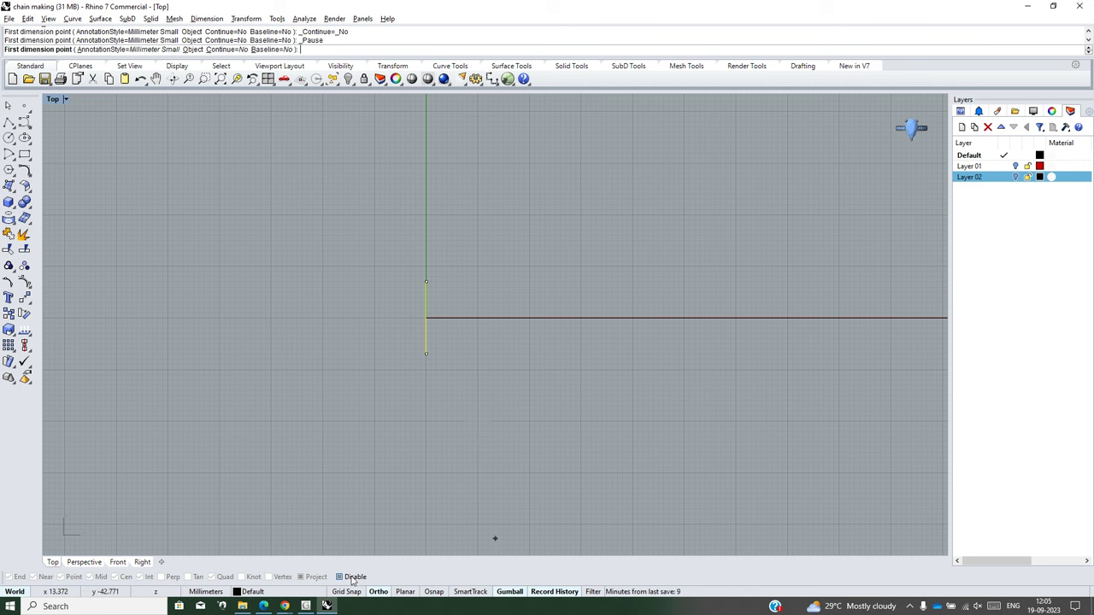
left_click(434, 591)
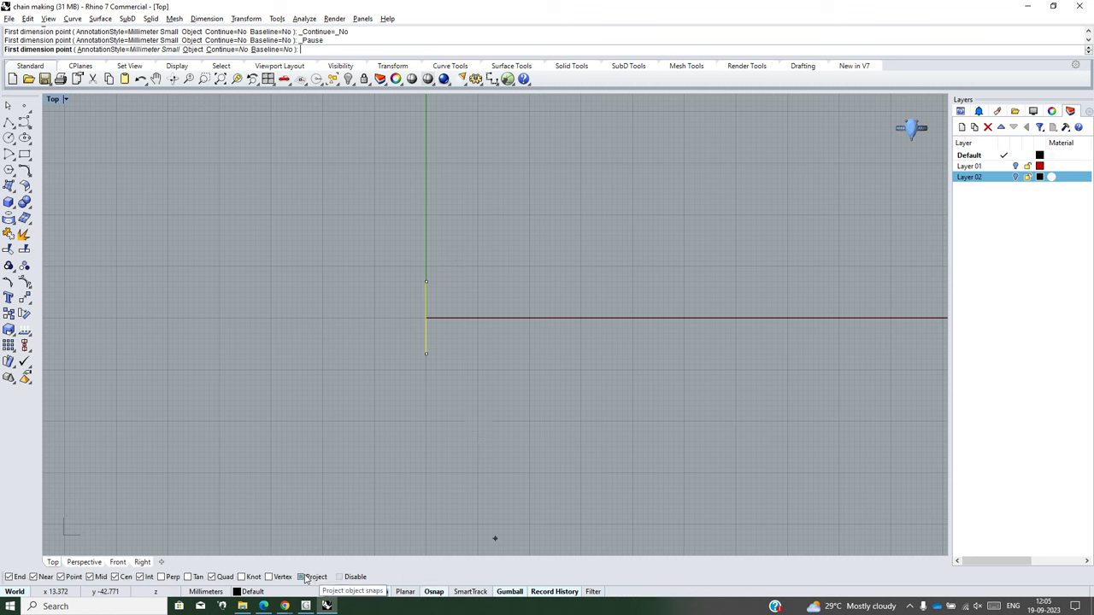
left_click(426, 281)
left_click(426, 353)
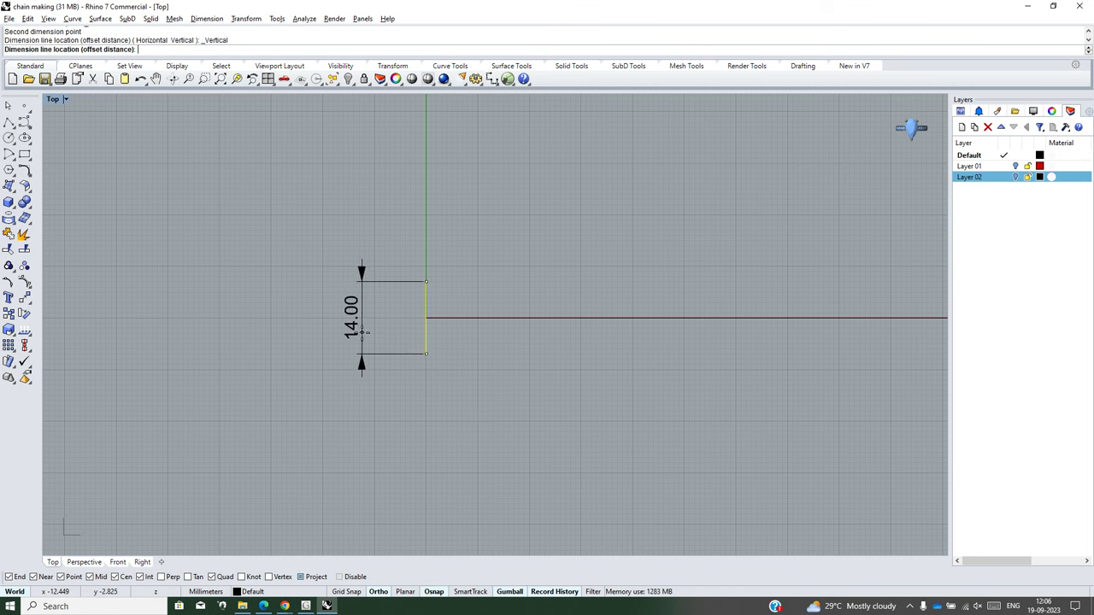
key("Escape")
scroll(445, 334, "up", 3)
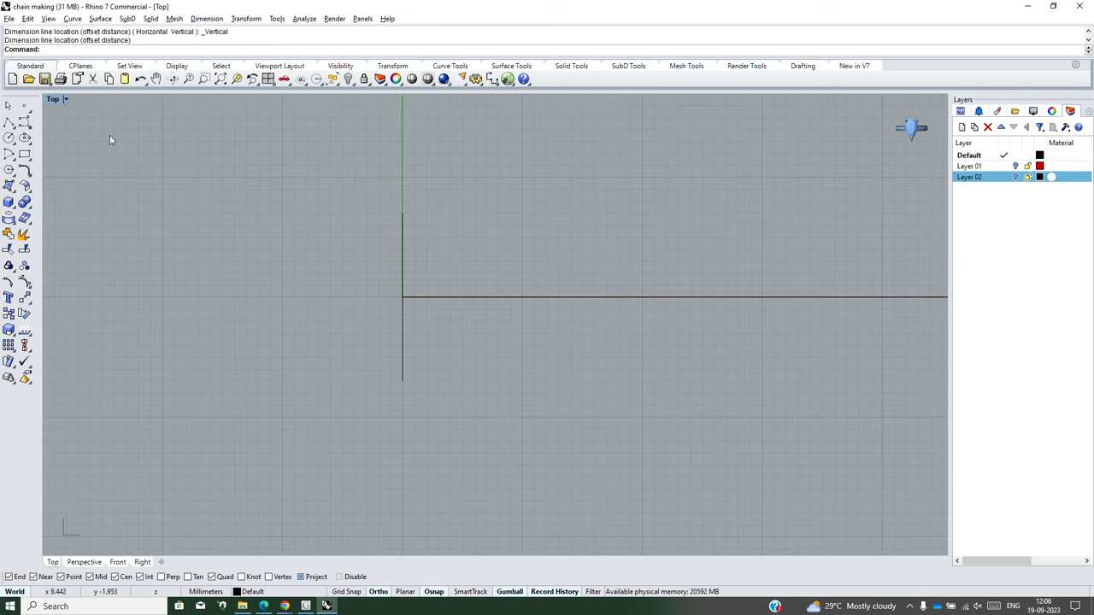
Step: Draw a 20 mm horizontal line centred on the origin with a 10 mm half-length
left_click(14, 128)
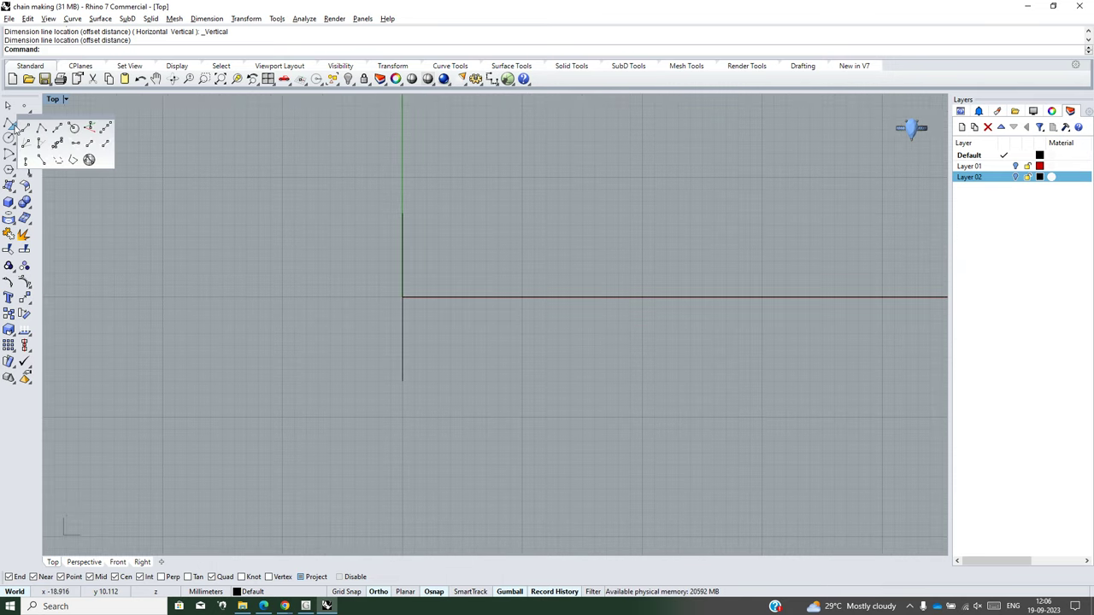
left_click(56, 131)
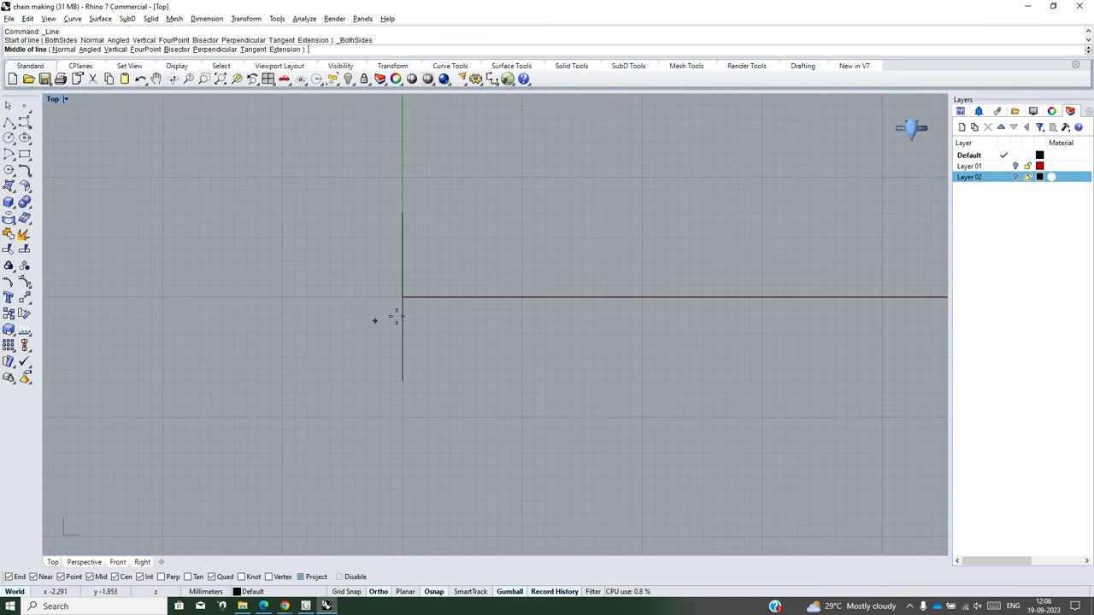
type("0")
key("Return")
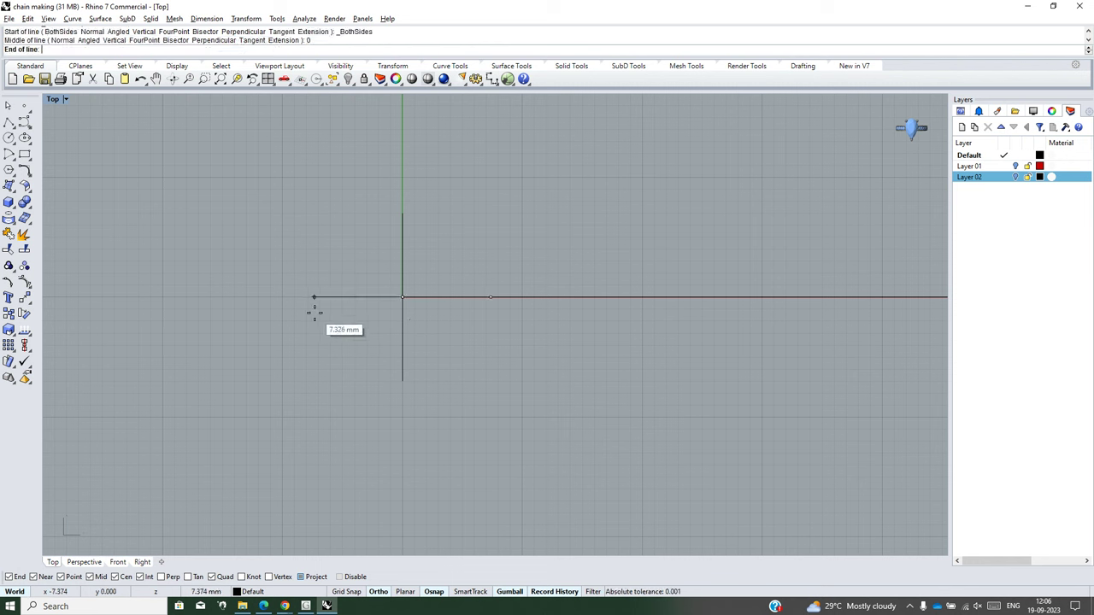
type("20")
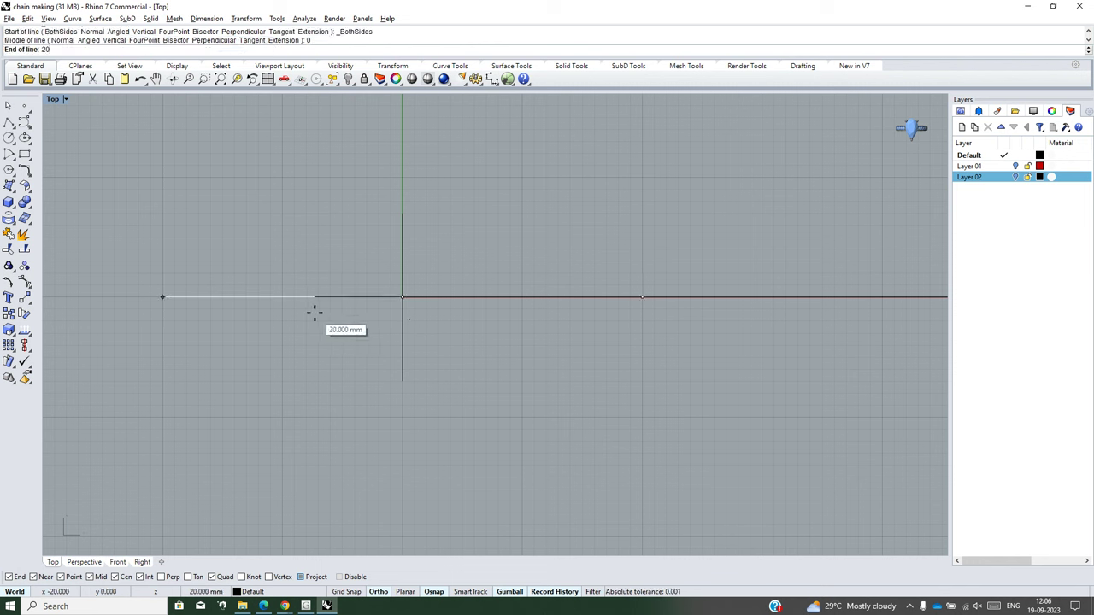
key("BackSpace")
key("BackSpace")
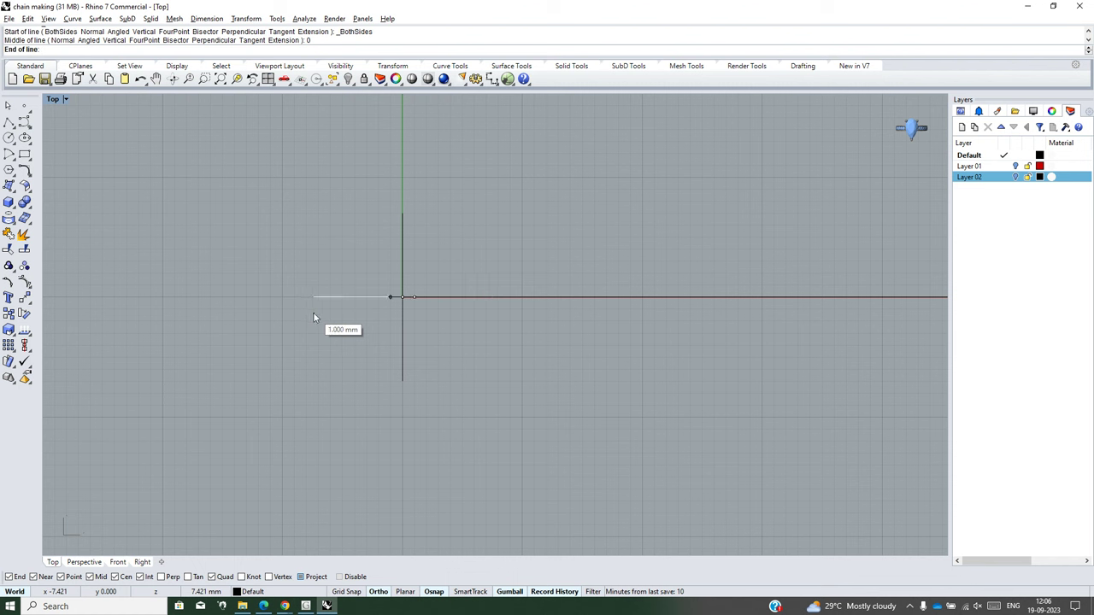
type("10")
key("Return")
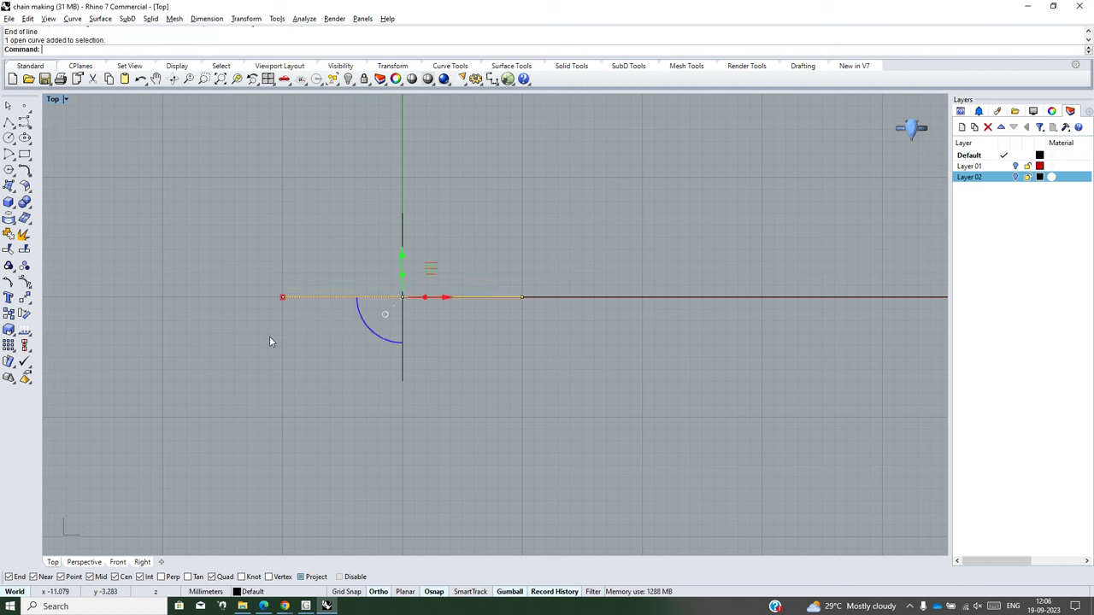
Step: Verify the horizontal line measures 20.00 with a linear dimension, then delete the dimension
left_click(496, 86)
left_click(494, 100)
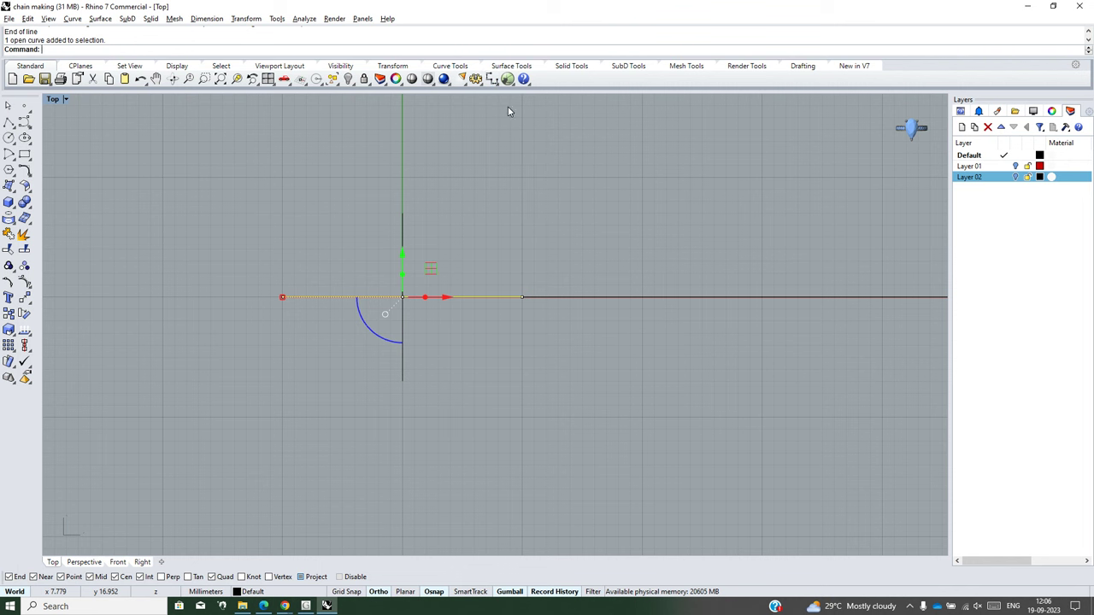
left_click(282, 297)
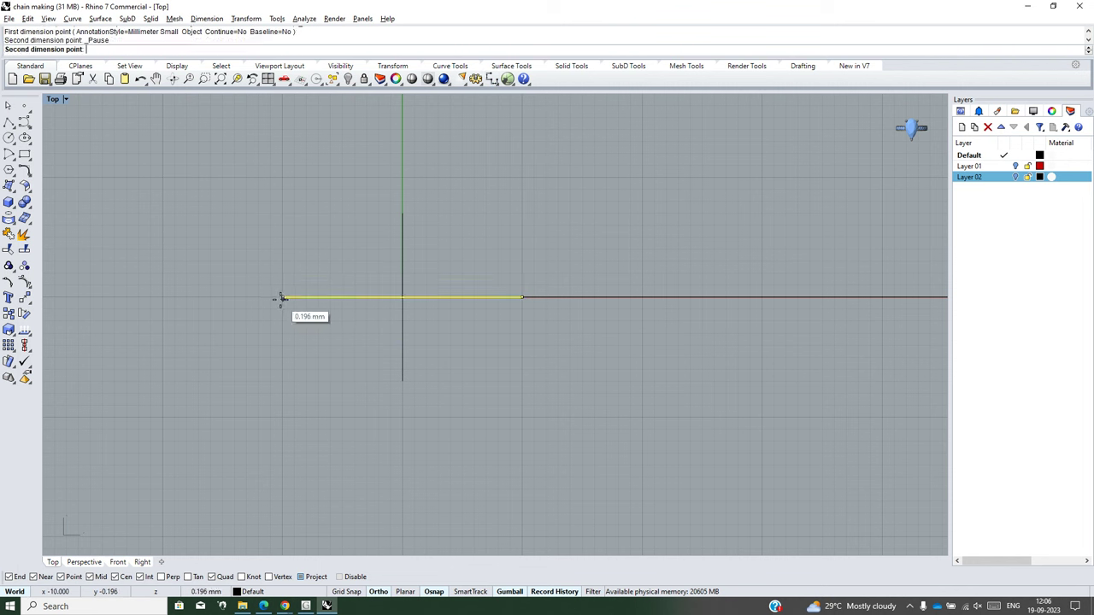
left_click(521, 297)
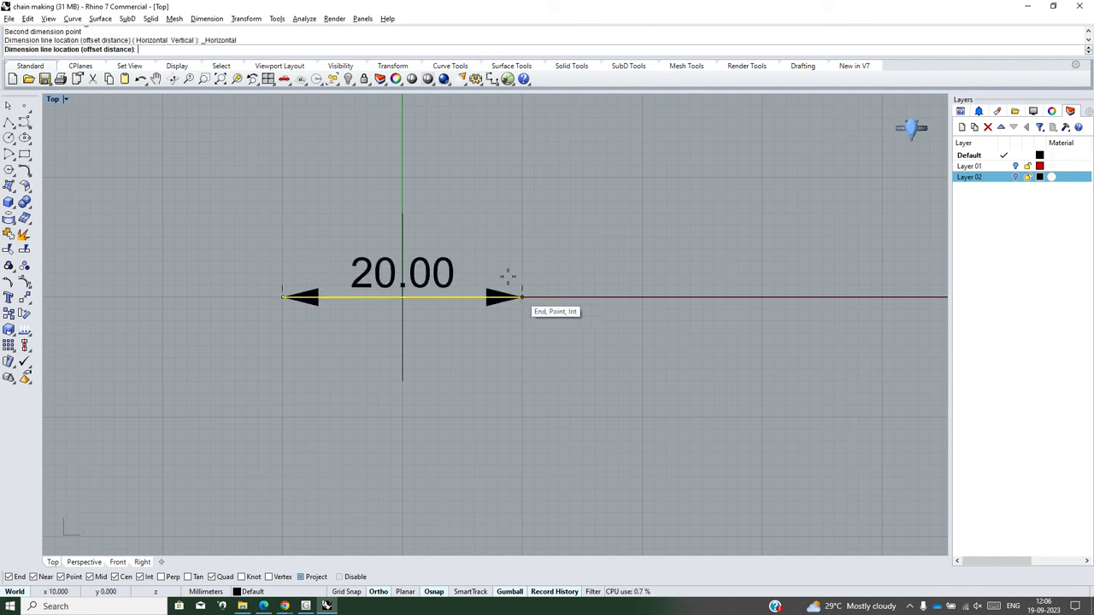
left_click(470, 196)
left_click(503, 198)
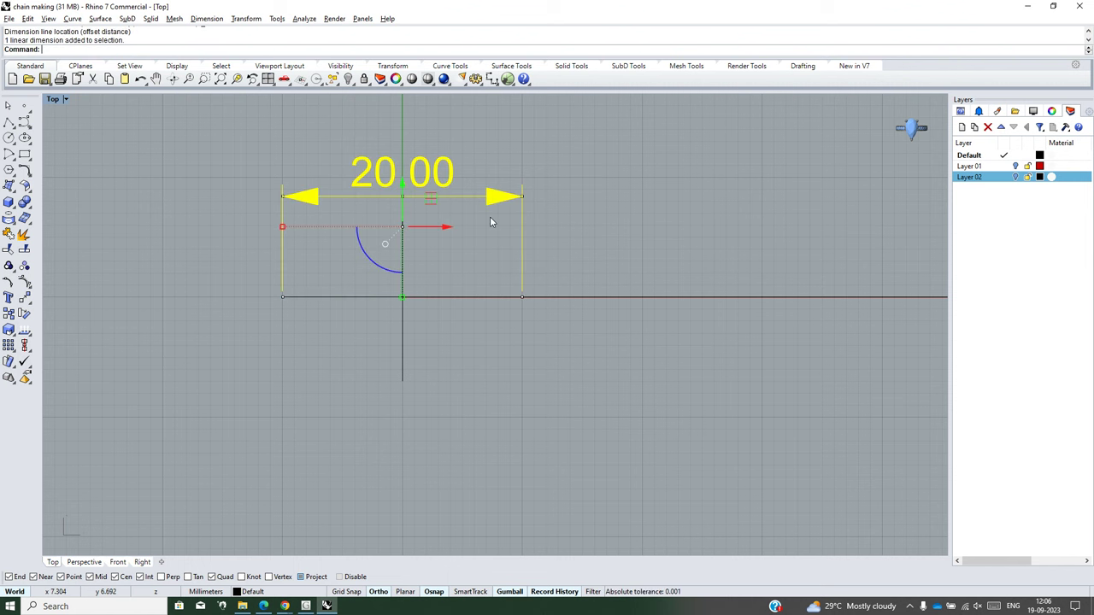
key("Delete")
scroll(489, 222, "down", 2)
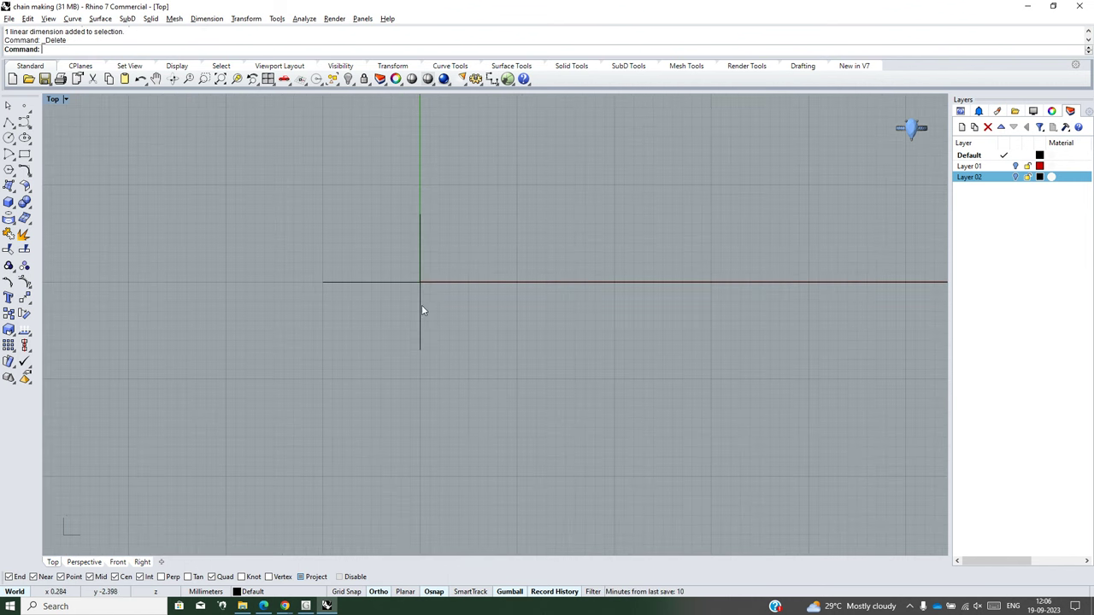
Step: Select the horizontal line and lock it in place
left_click(421, 305)
left_click(668, 249)
left_click(614, 283)
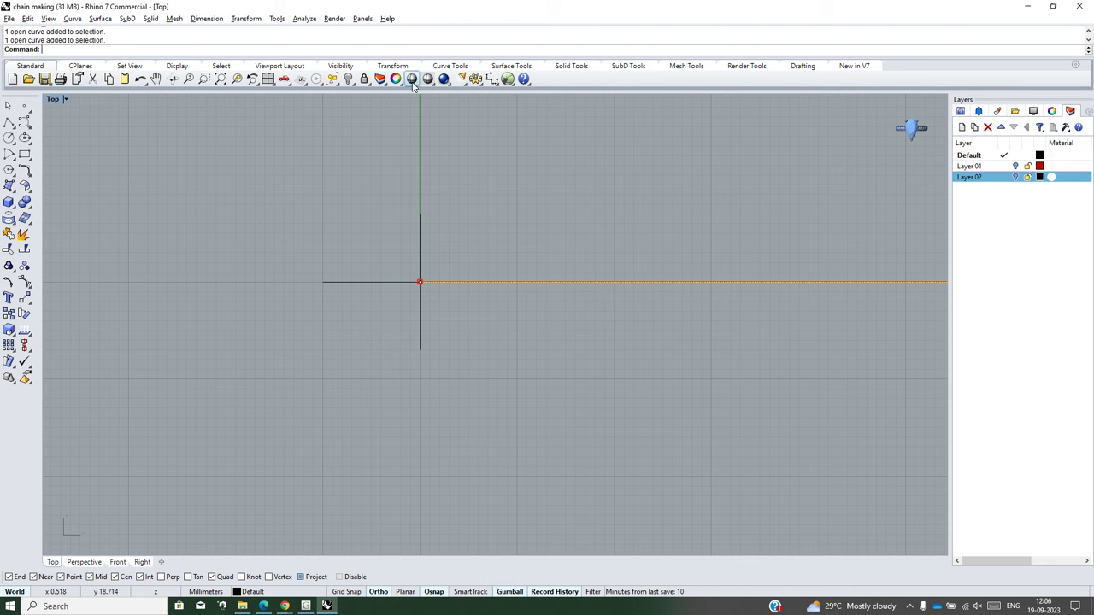
left_click(364, 79)
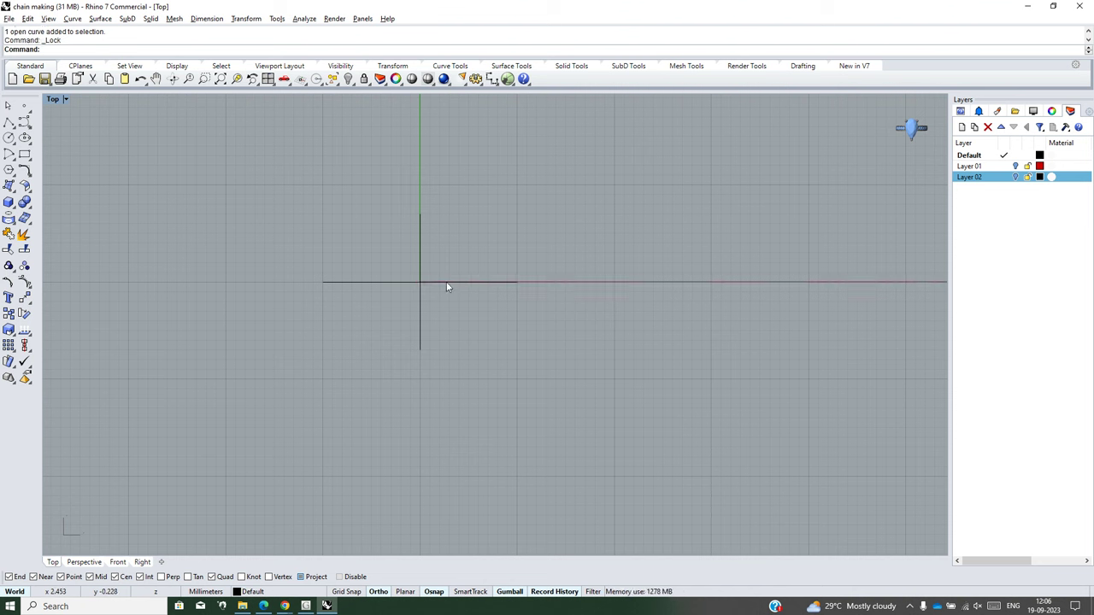
left_click(420, 314)
left_click(453, 306)
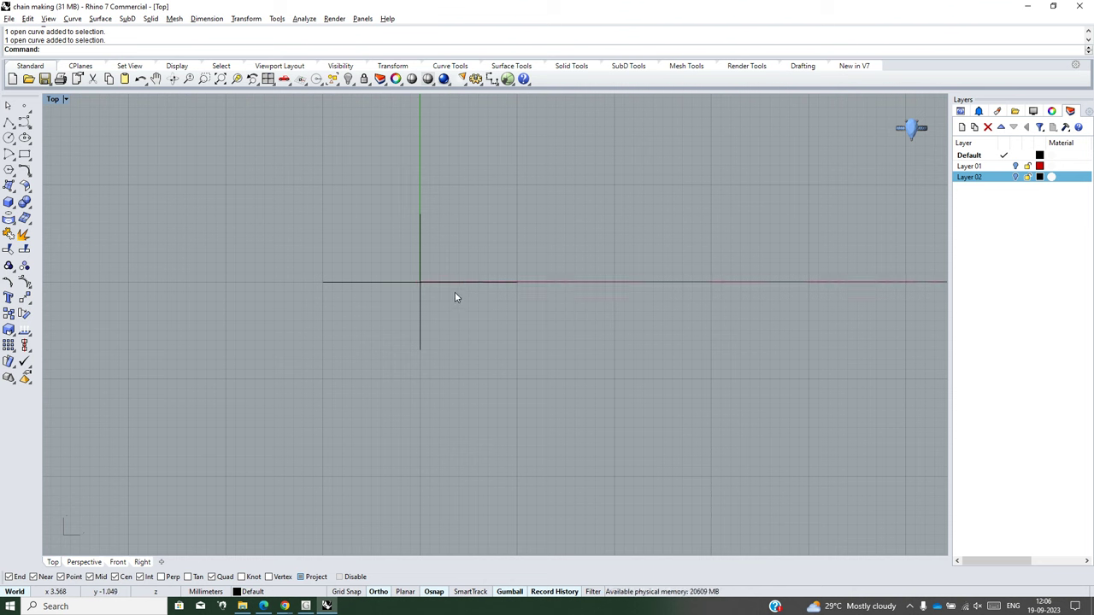
Step: Draw a diameter ellipse across the 20 mm line's ends up to the vertical line's top
left_click(28, 144)
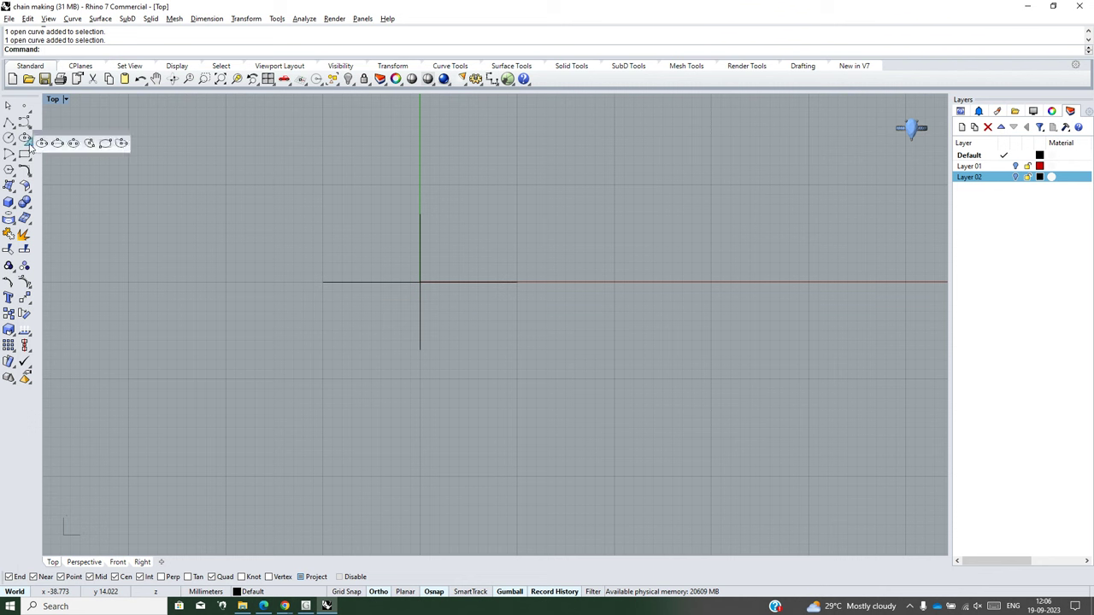
left_click(57, 145)
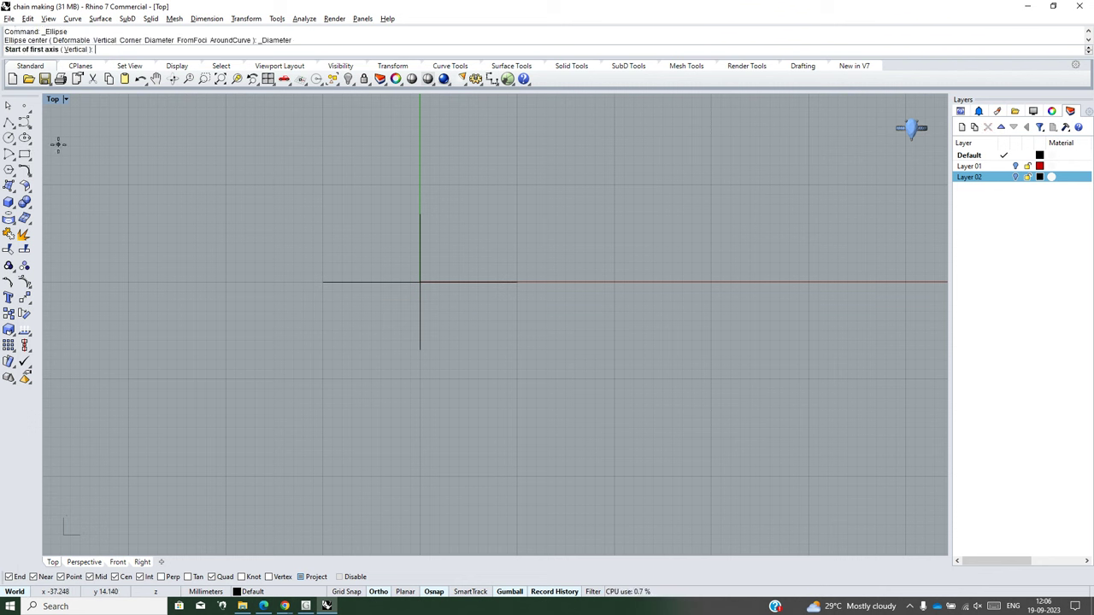
left_click(324, 282)
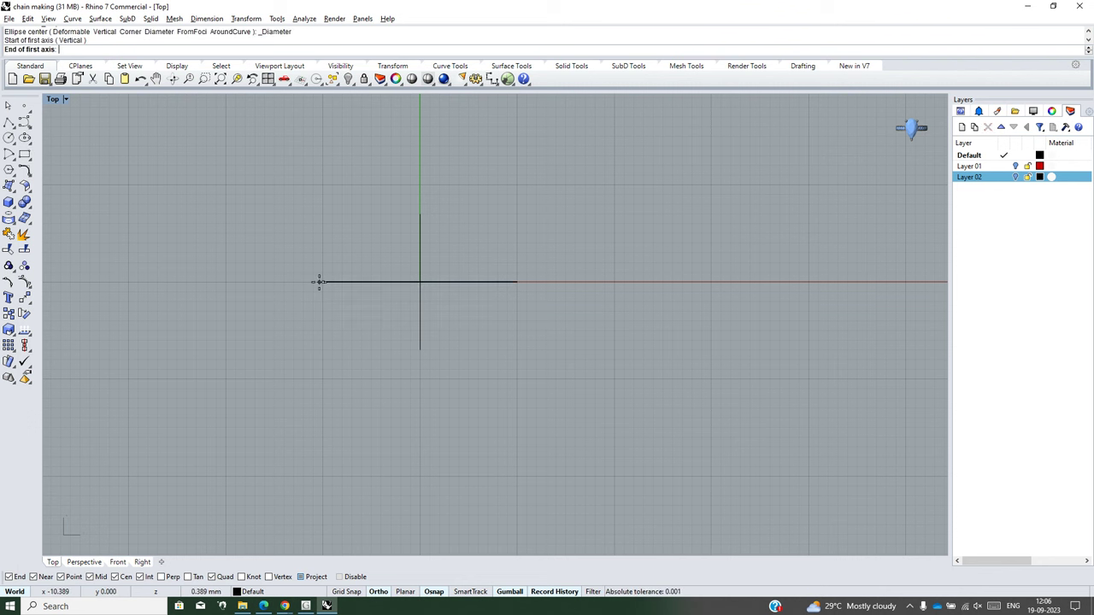
left_click(517, 282)
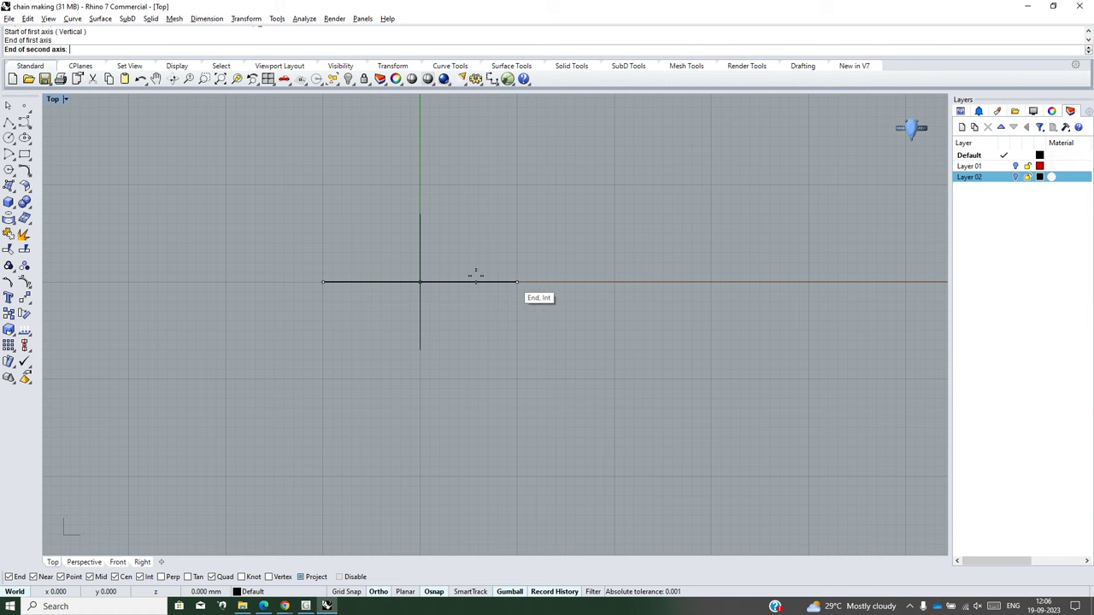
left_click(420, 214)
scroll(443, 307, "down", 2)
scroll(467, 300, "down", 3)
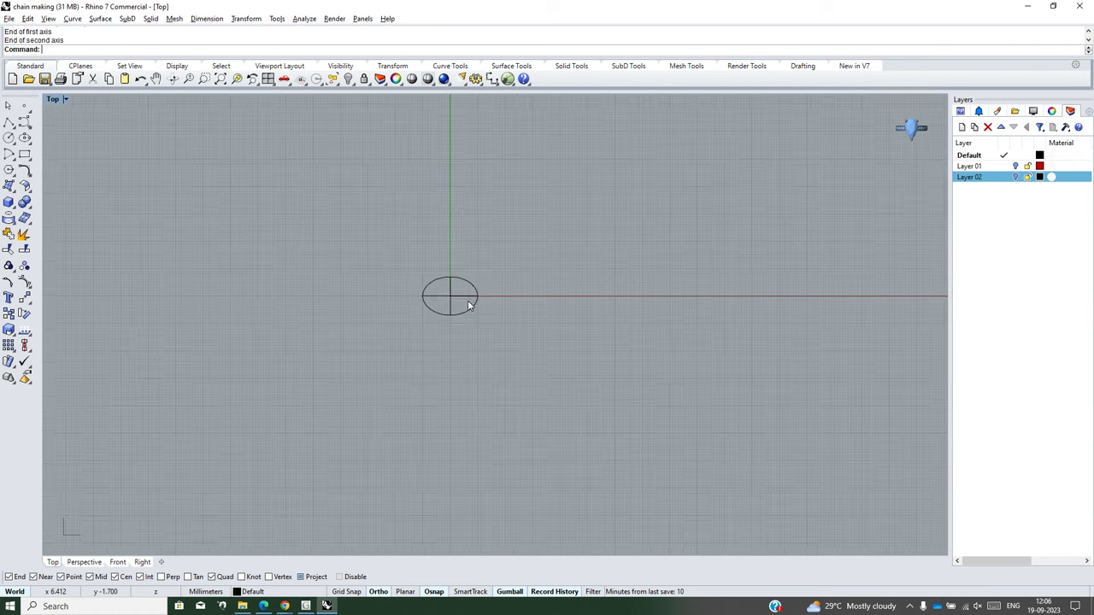
scroll(449, 300, "up", 3)
scroll(490, 314, "up", 4)
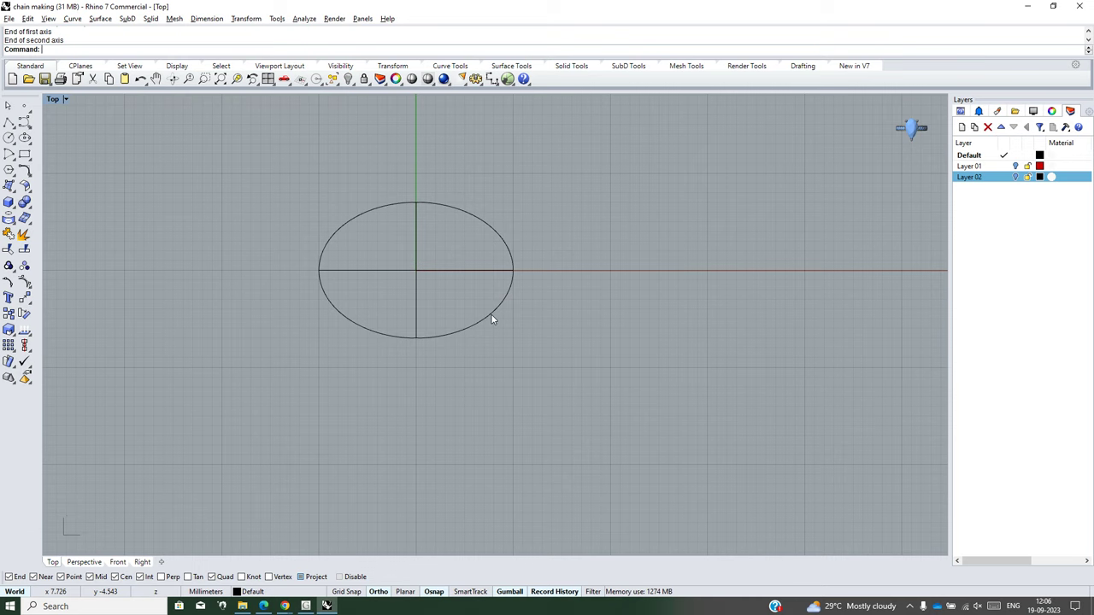
scroll(432, 315, "down", 5)
scroll(333, 325, "down", 3)
scroll(313, 335, "down", 3)
scroll(333, 329, "up", 4)
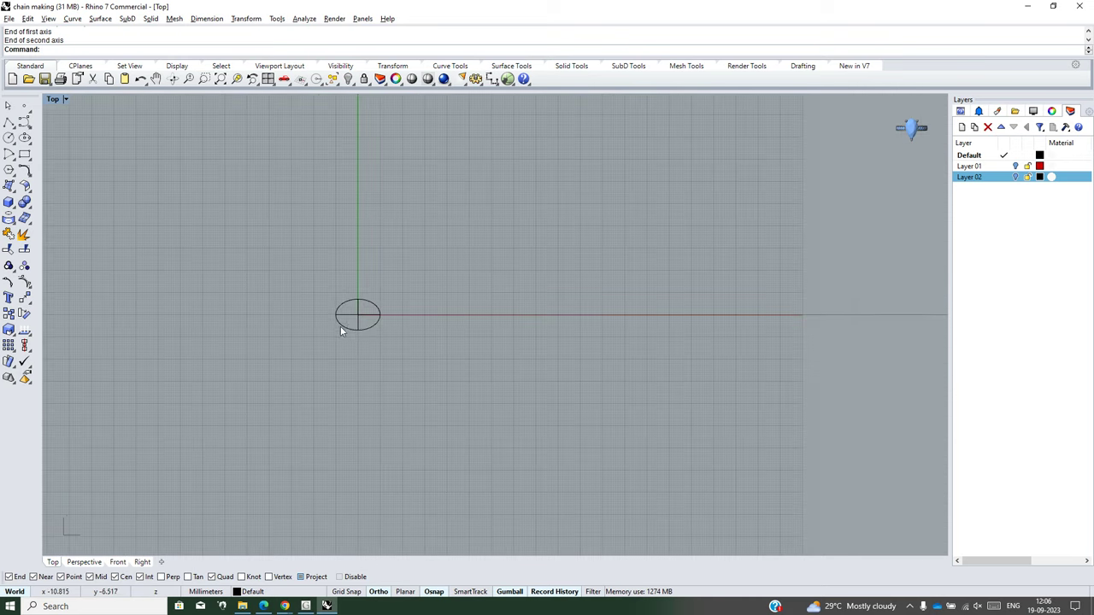
scroll(346, 333, "up", 5)
scroll(348, 342, "up", 3)
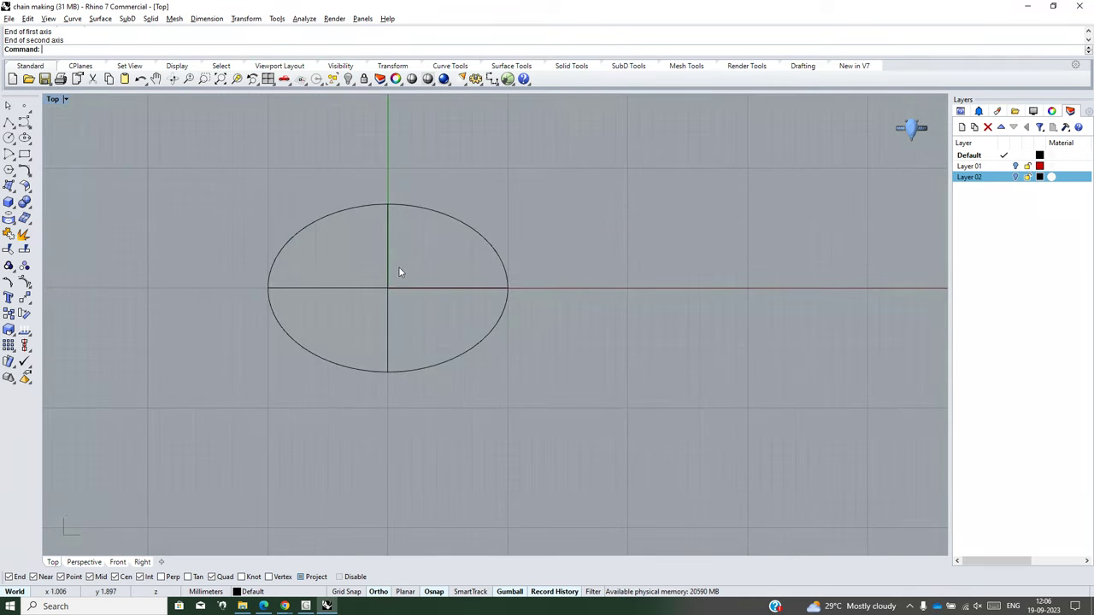
Step: Delete the 14 mm vertical line inside the ellipse and select the ellipse
left_click_drag(399, 268, 371, 314)
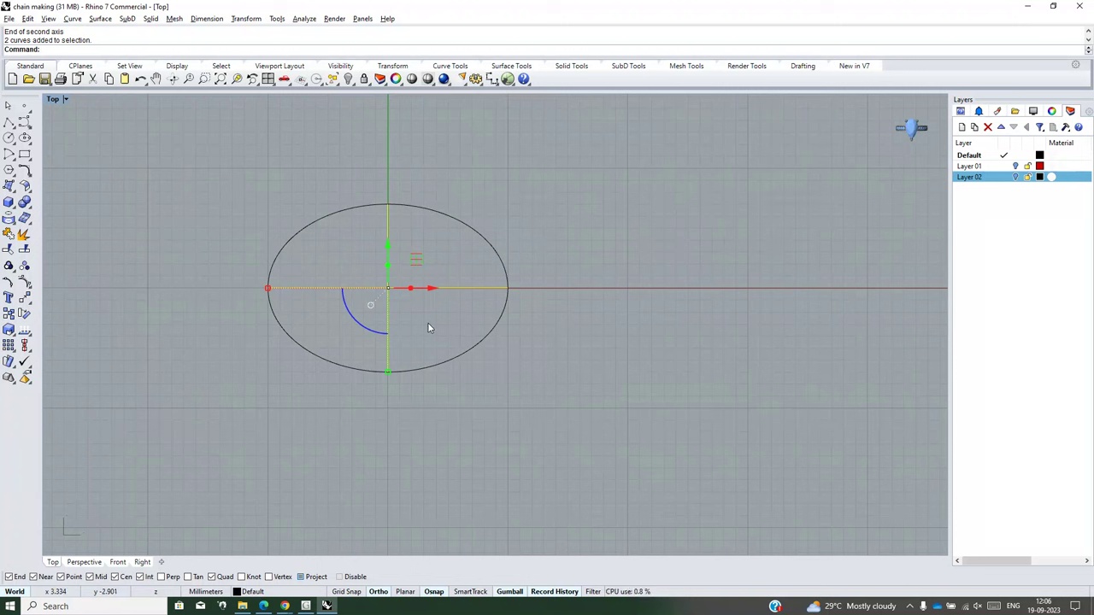
left_click(427, 324)
left_click(389, 327)
key("Delete")
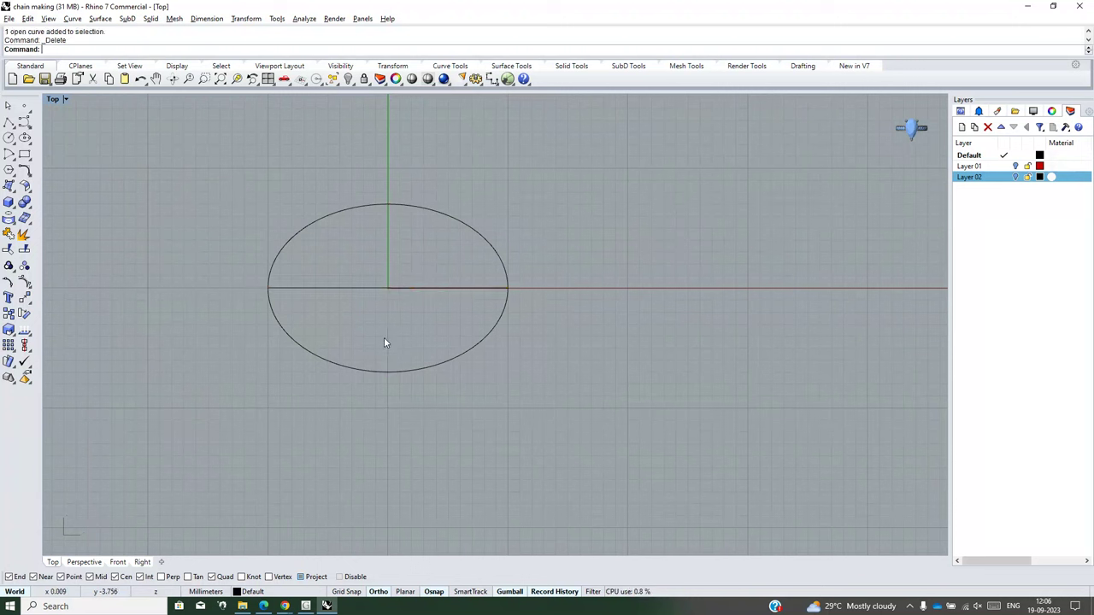
left_click_drag(384, 339, 280, 381)
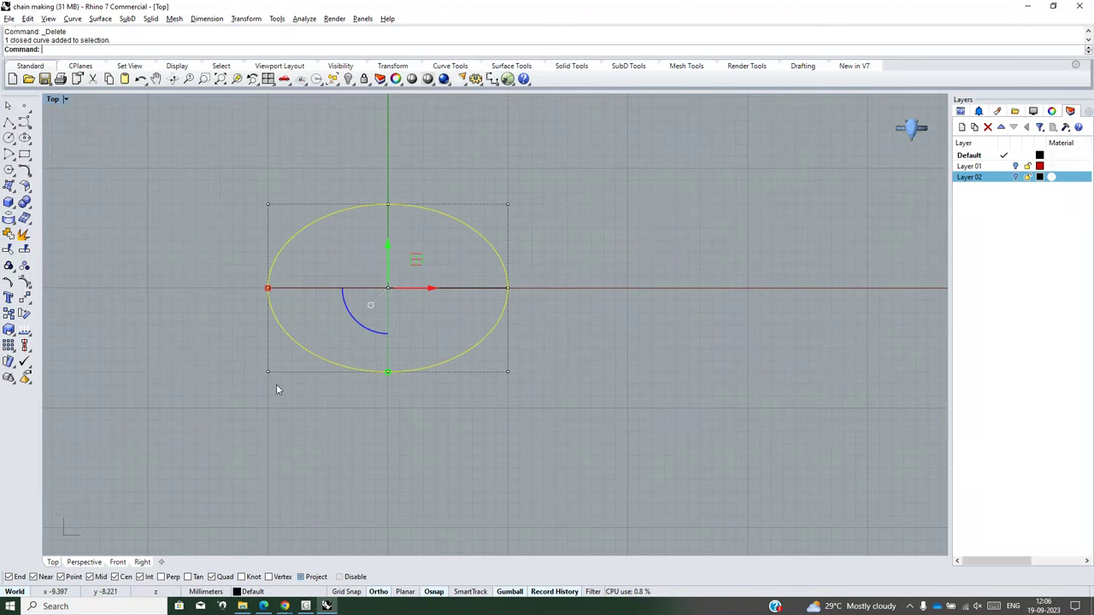
Step: Twist the ellipse 60 degrees about its long axis from left to right end
left_click(244, 19)
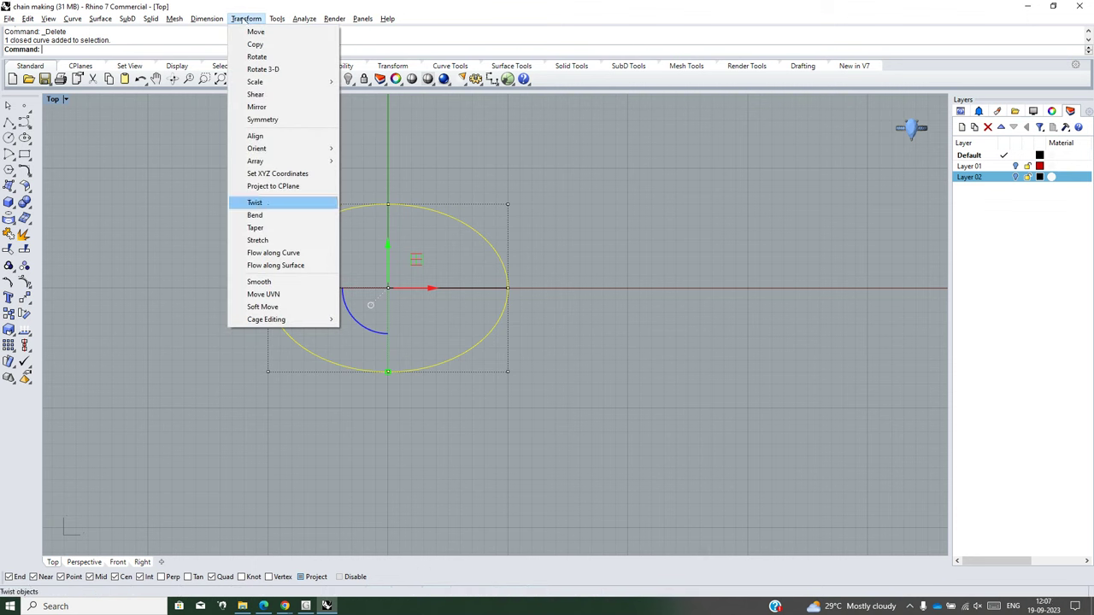
left_click(32, 312)
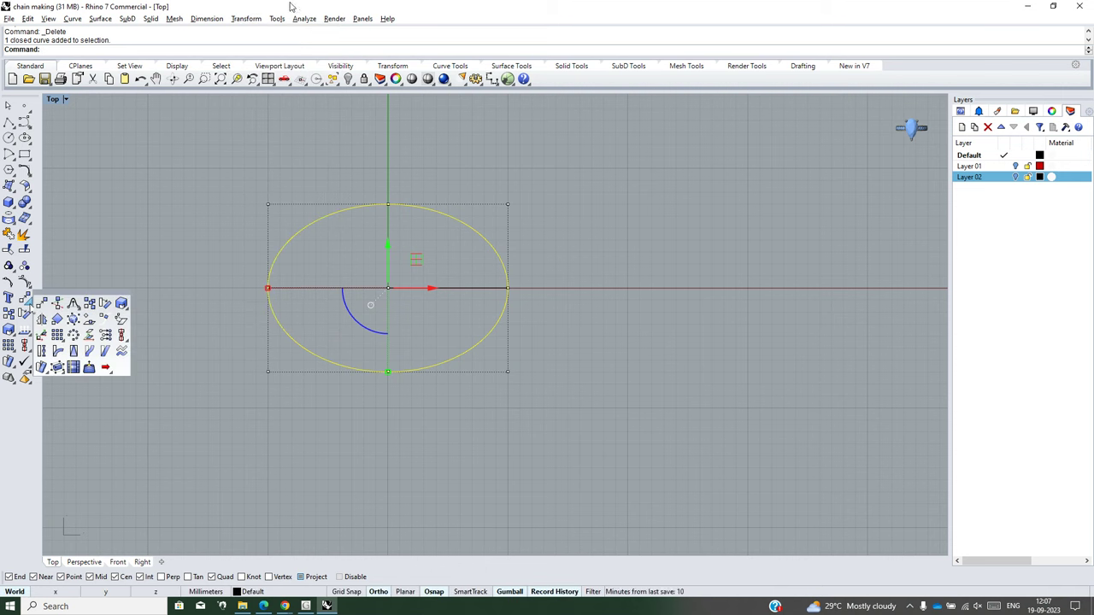
left_click(246, 18)
left_click(256, 204)
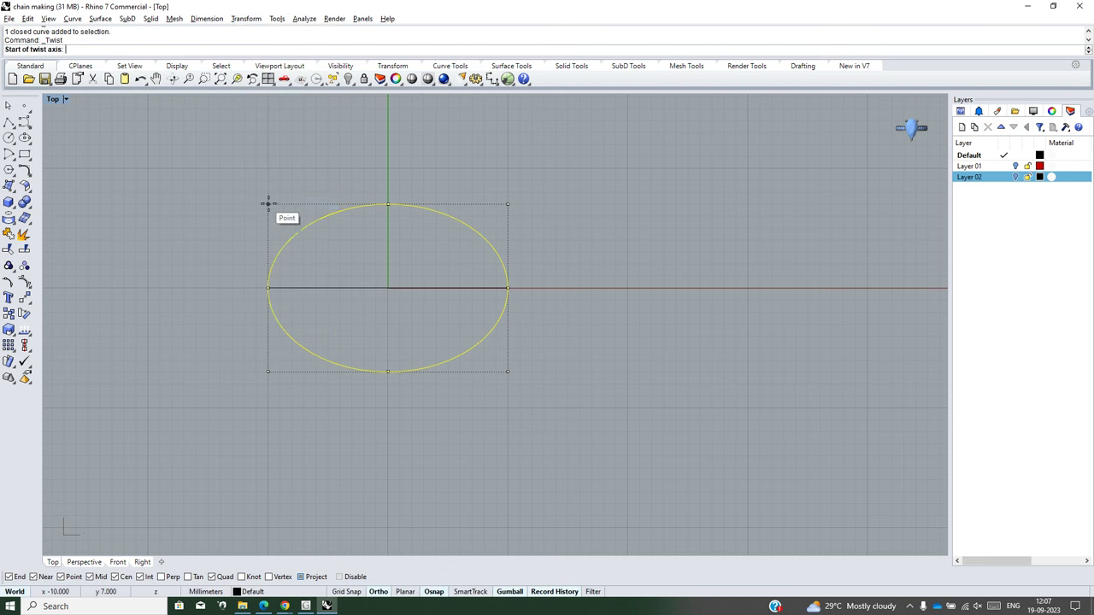
left_click(268, 288)
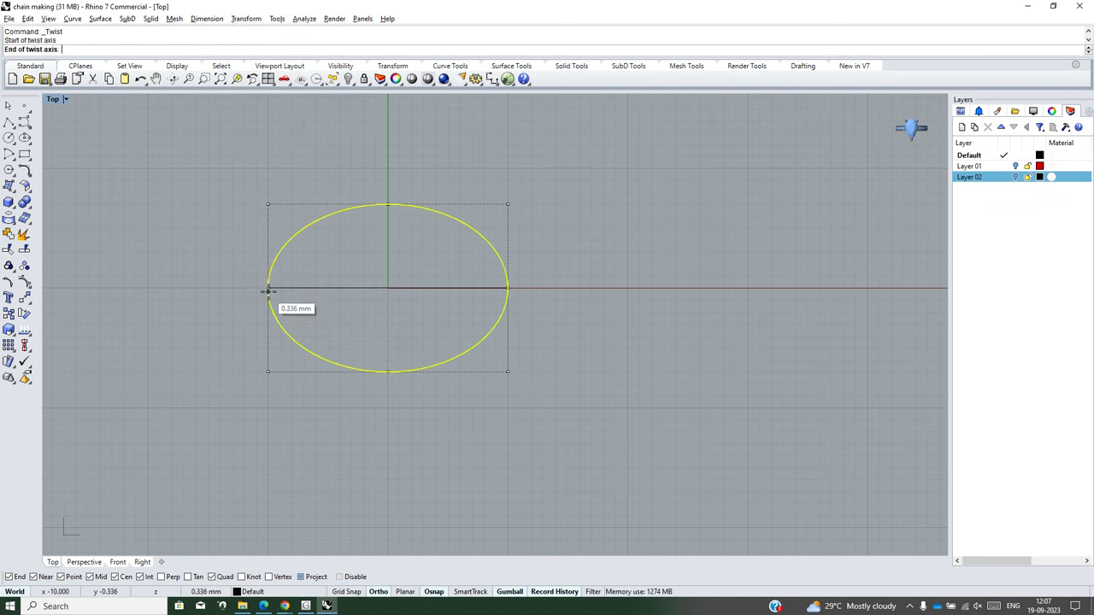
left_click(508, 288)
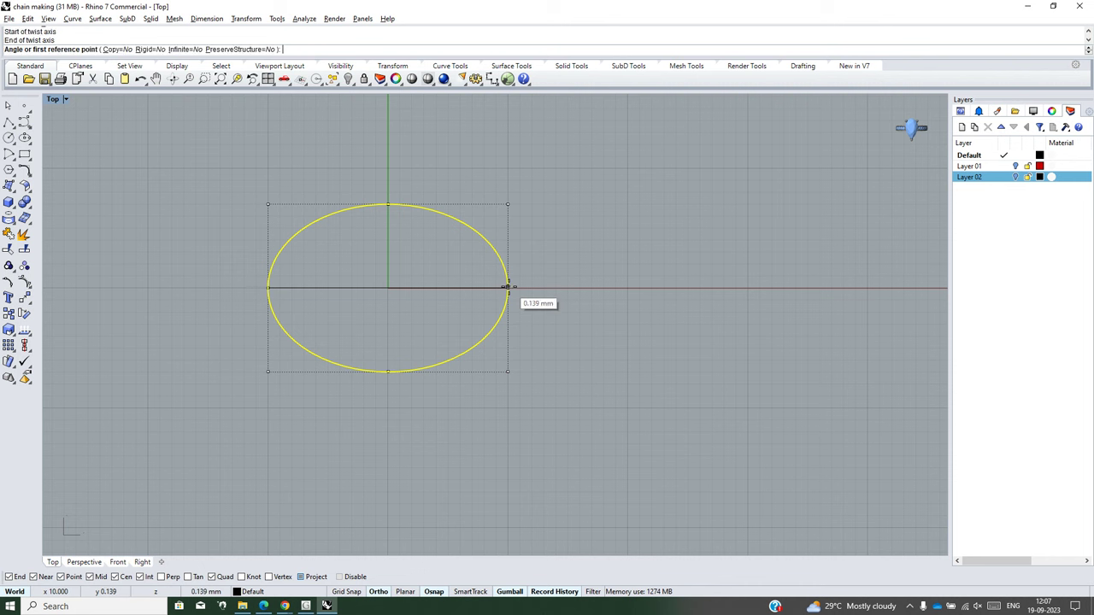
double_click(53, 100)
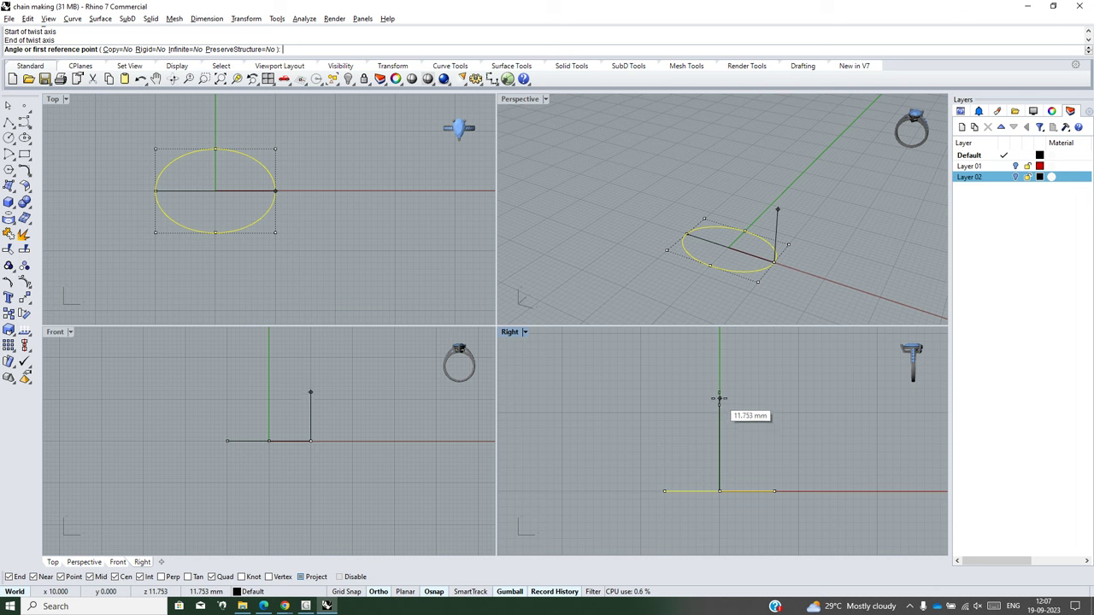
left_click(719, 398)
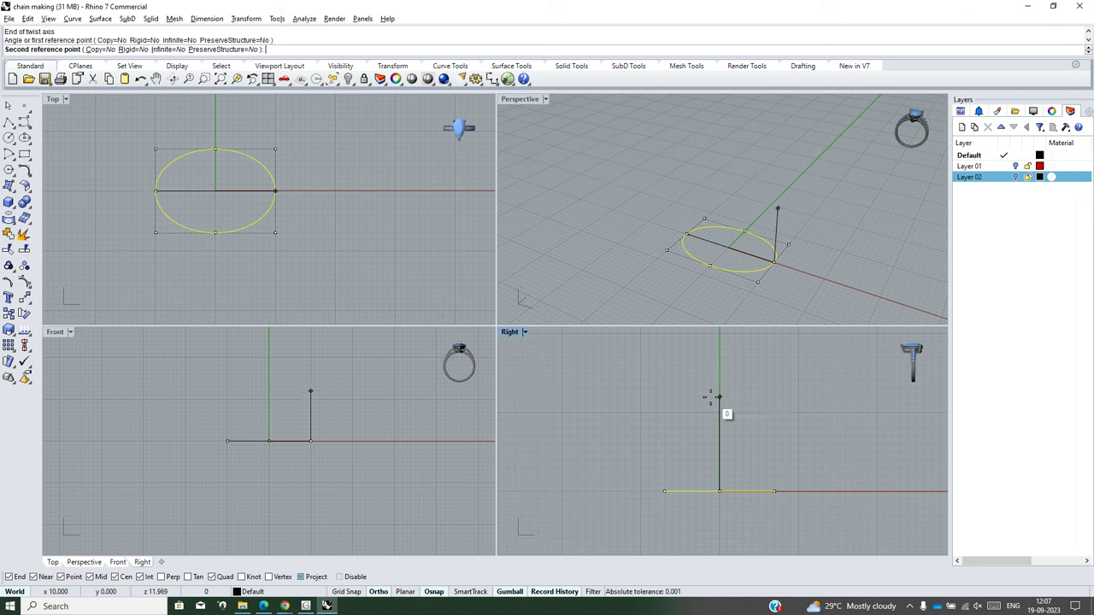
type("60")
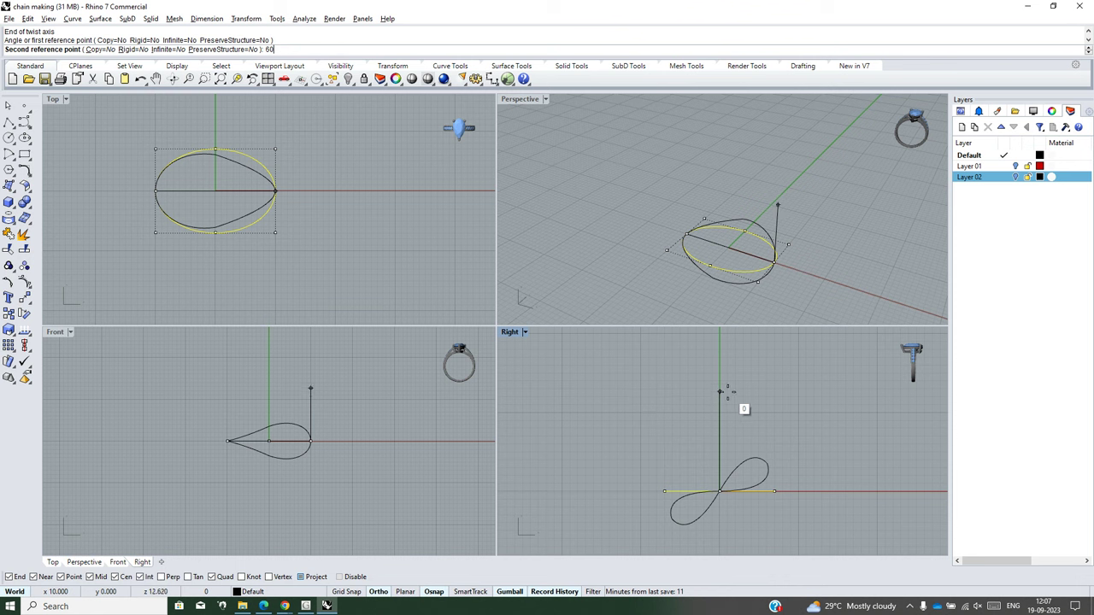
key("Return")
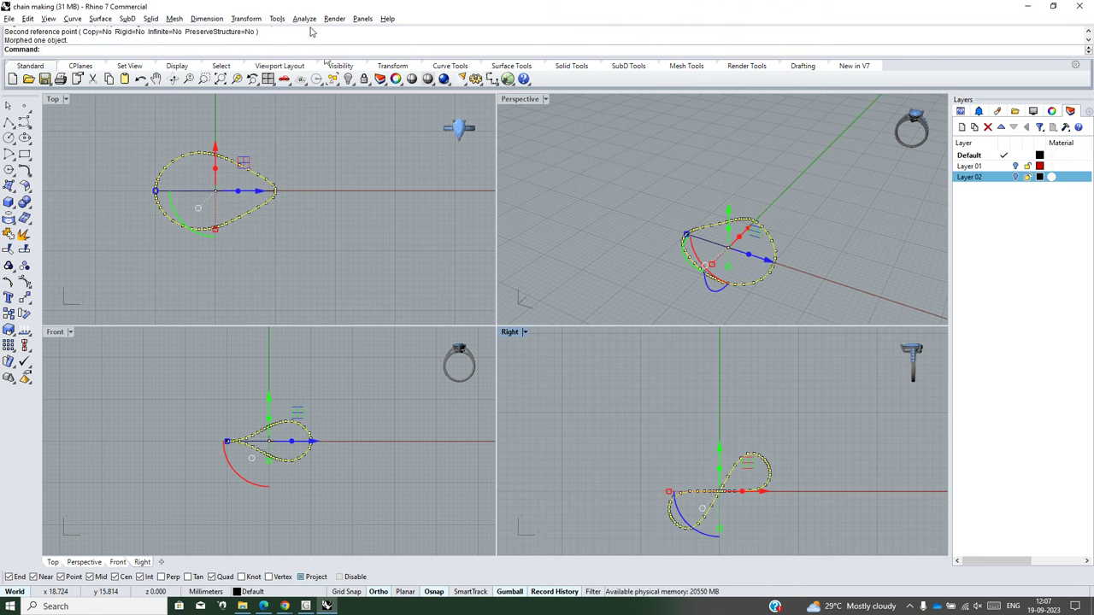
left_click(246, 18)
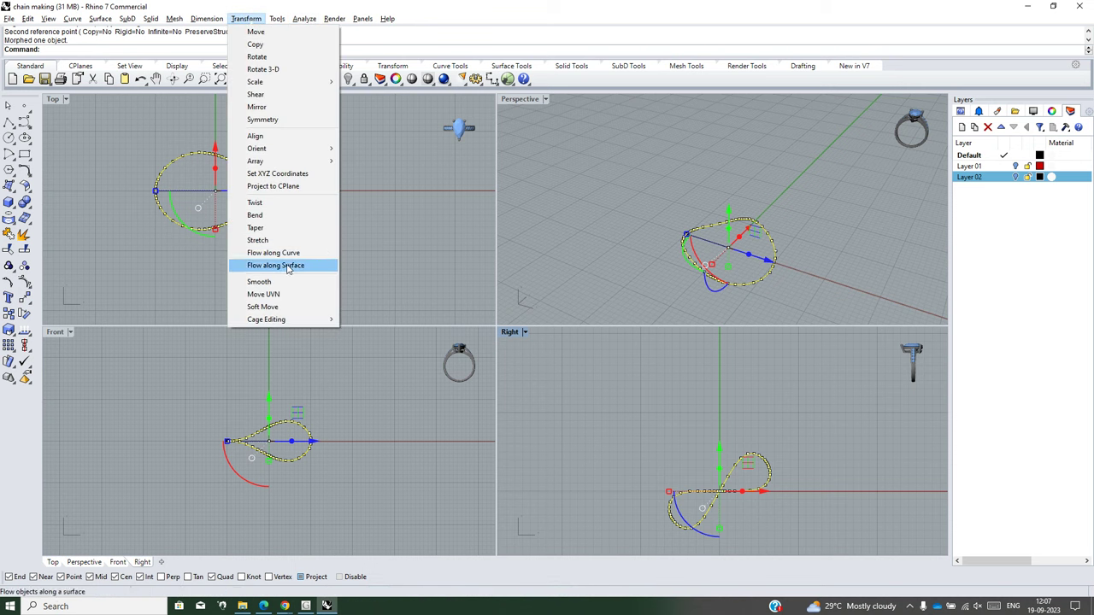
left_click(270, 203)
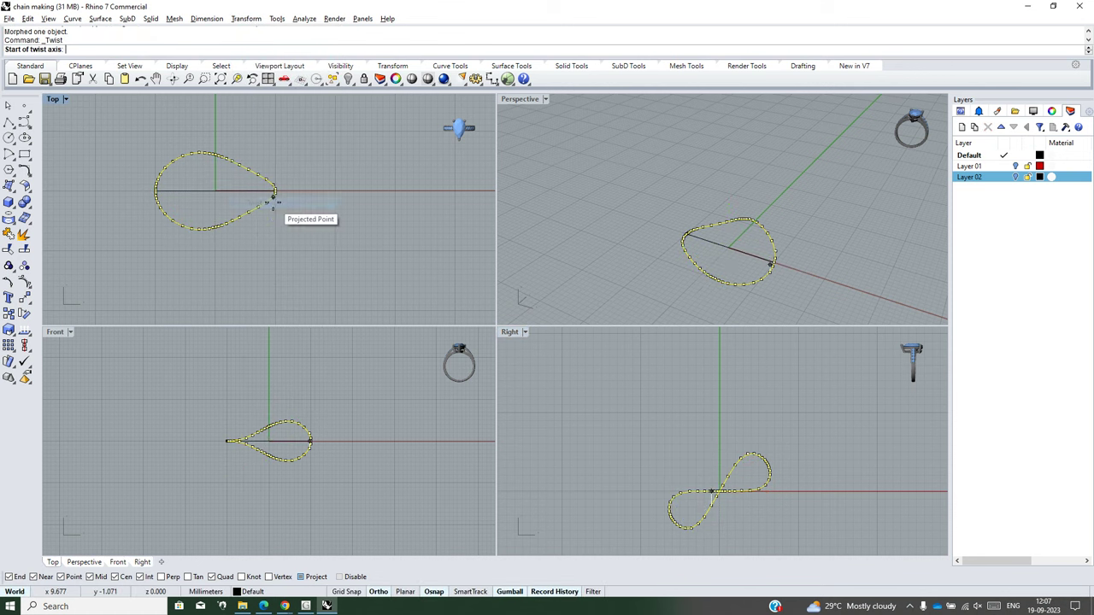
scroll(227, 183, "up", 5)
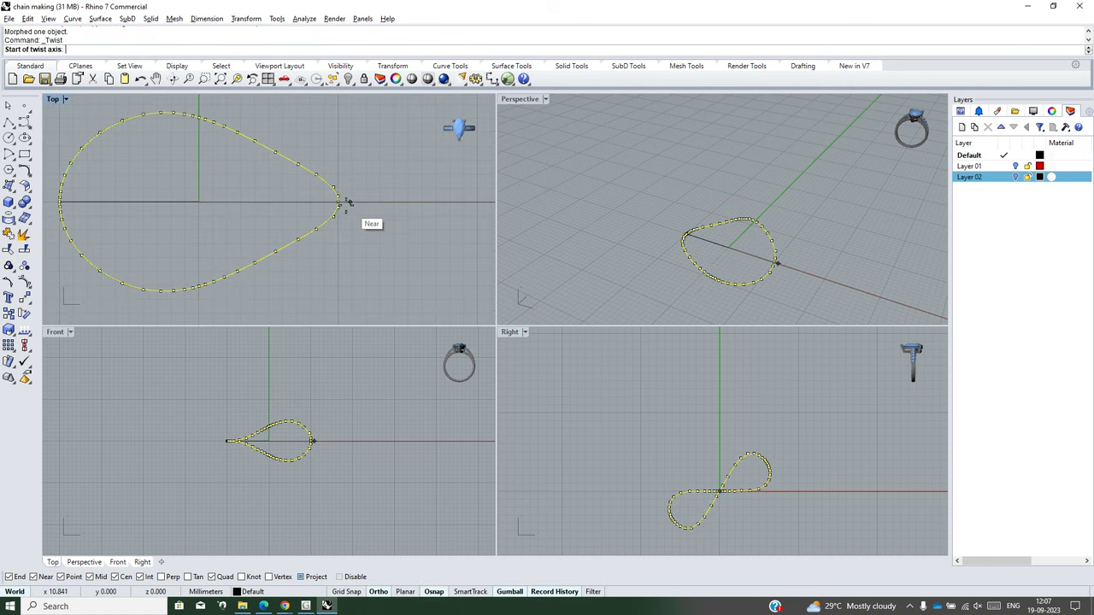
left_click(338, 203)
scroll(406, 206, "down", 2)
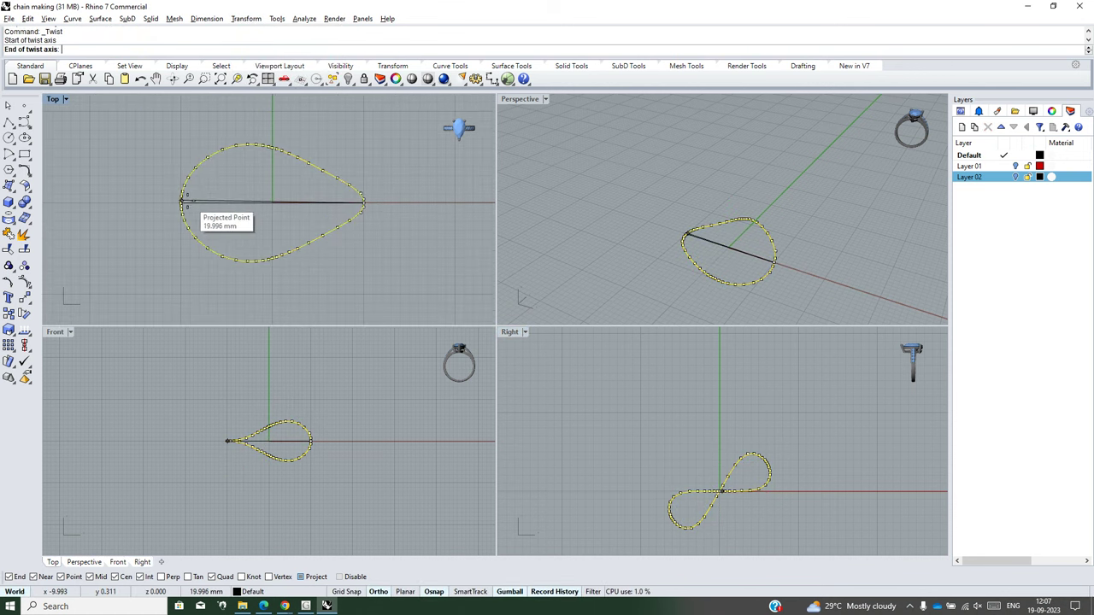
scroll(173, 206, "up", 1)
scroll(175, 204, "up", 1)
scroll(177, 201, "up", 1)
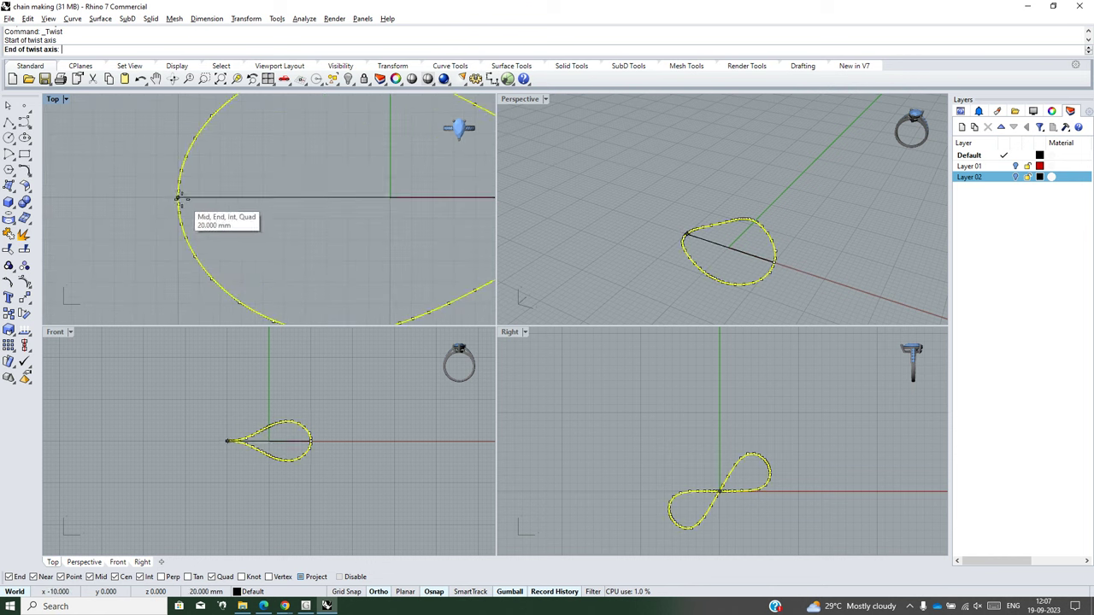
scroll(177, 198, "down", 1)
scroll(176, 196, "down", 1)
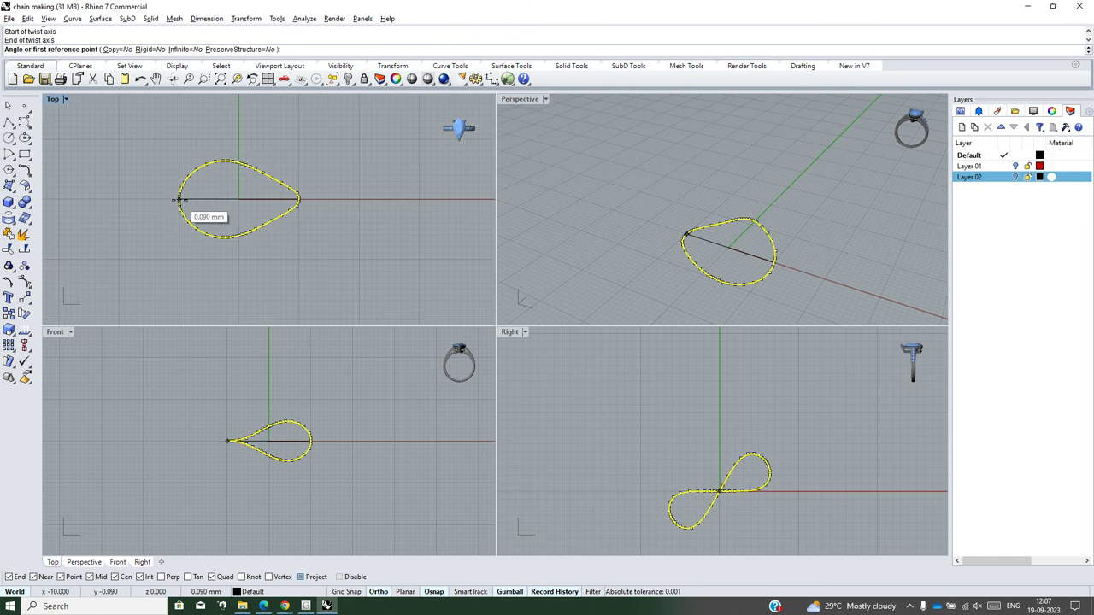
scroll(176, 196, "down", 1)
left_click(717, 162)
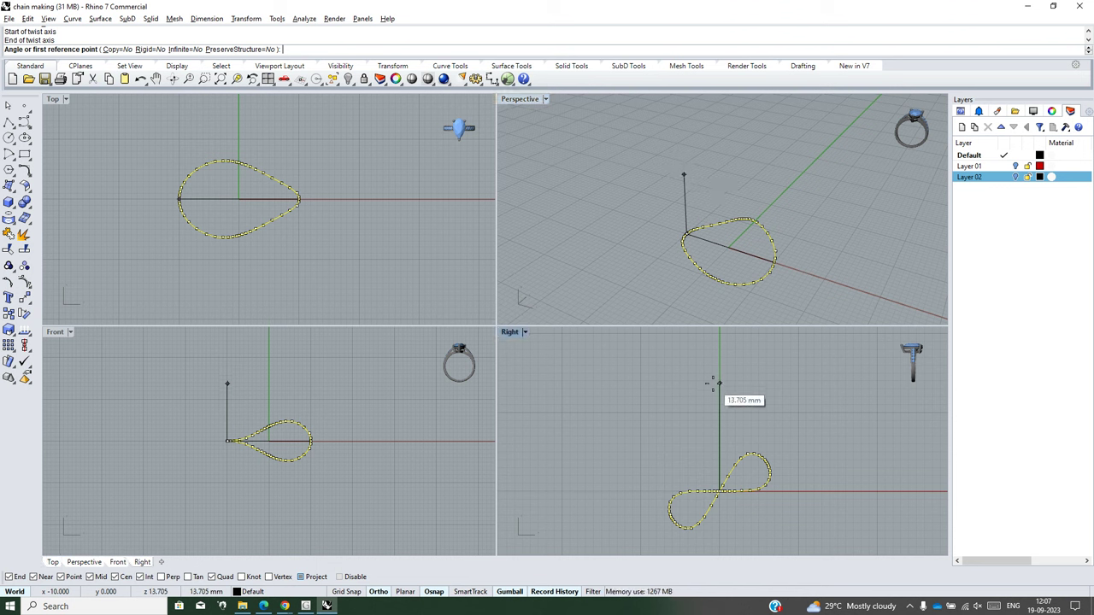
left_click(716, 381)
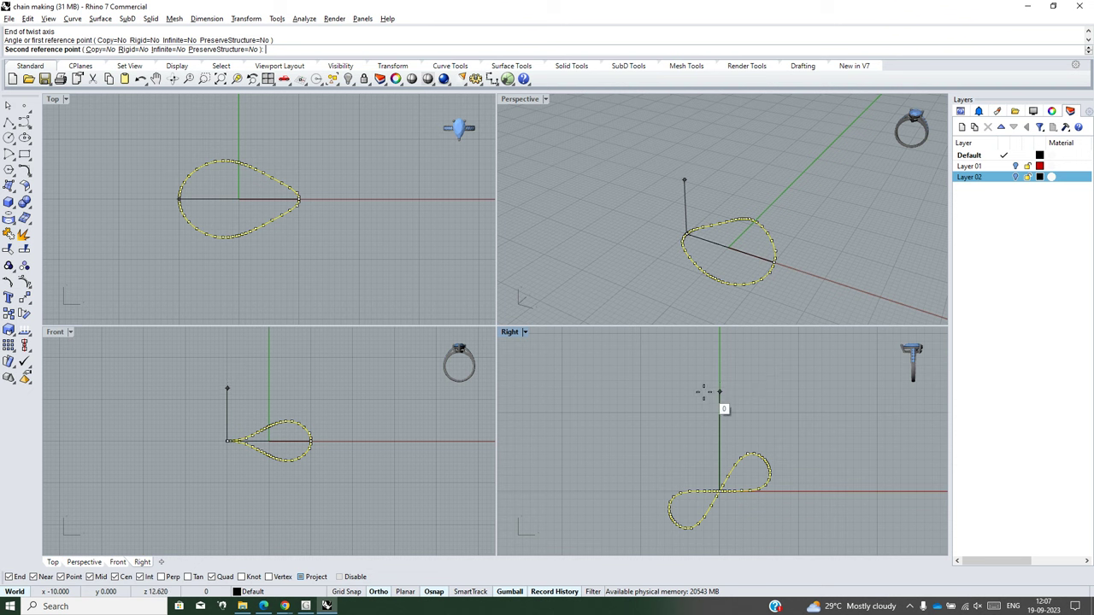
left_click(716, 398)
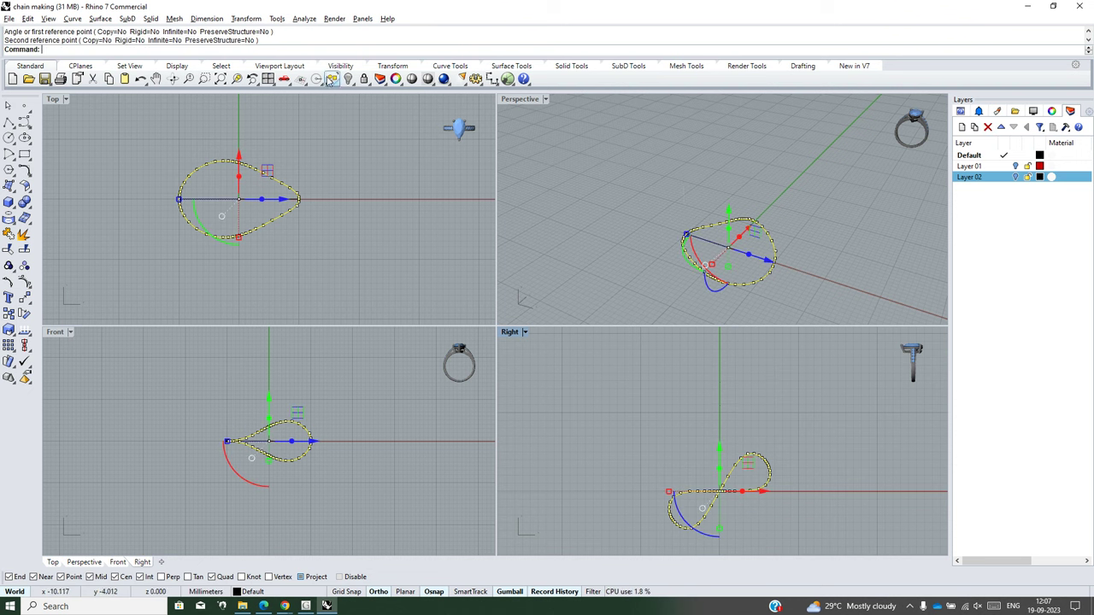
left_click(246, 18)
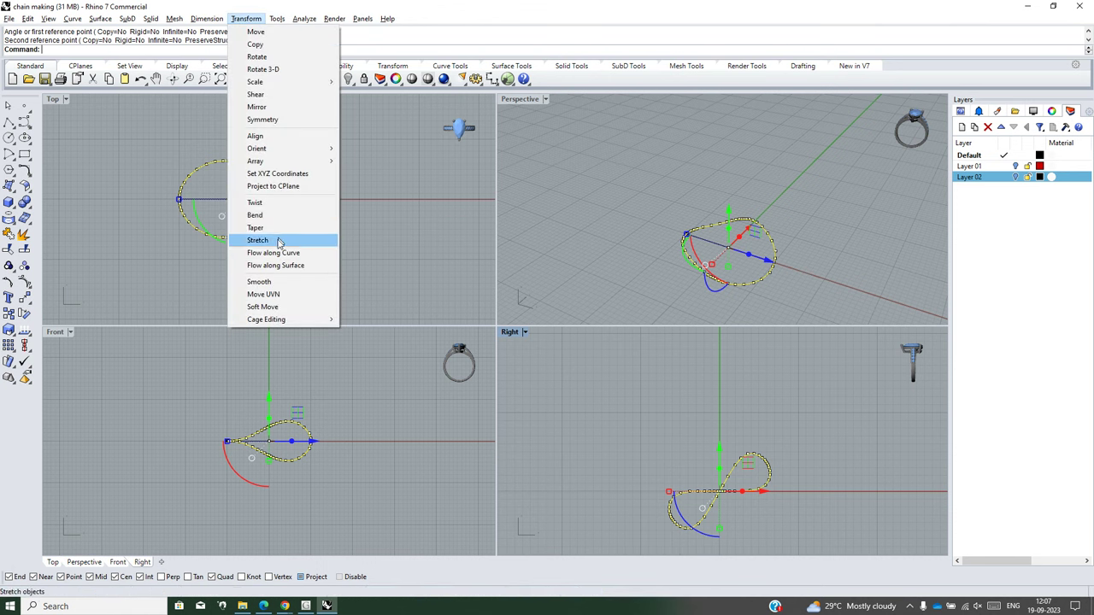
Step: Apply a second 60-degree twist about the axis between the curve's two tips
scroll(301, 200, "up", 2)
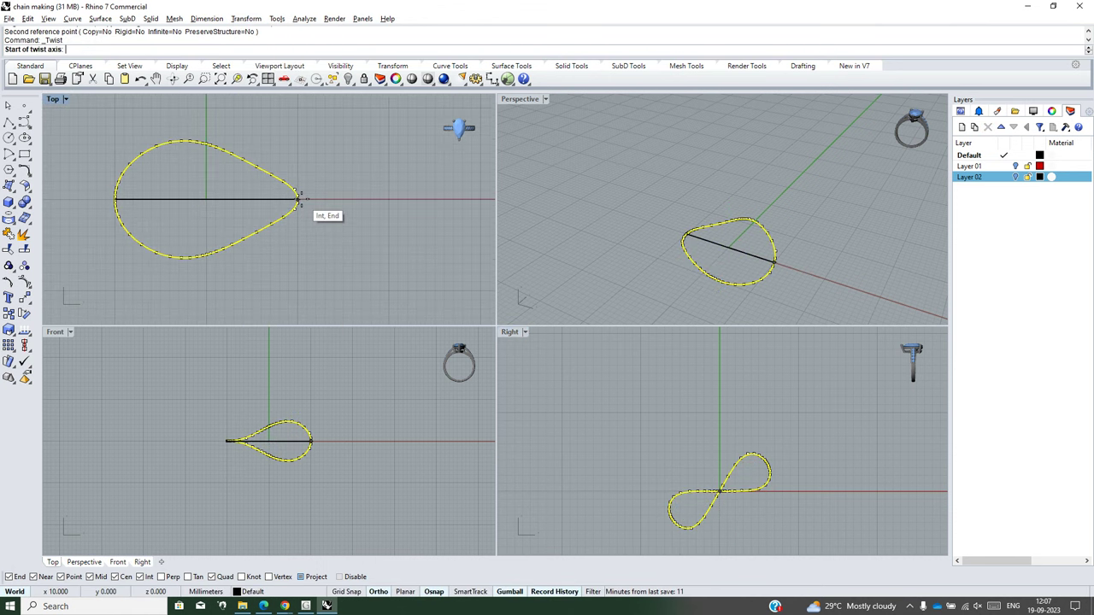
scroll(301, 199, "up", 5)
left_click(294, 200)
scroll(441, 205, "down", 3)
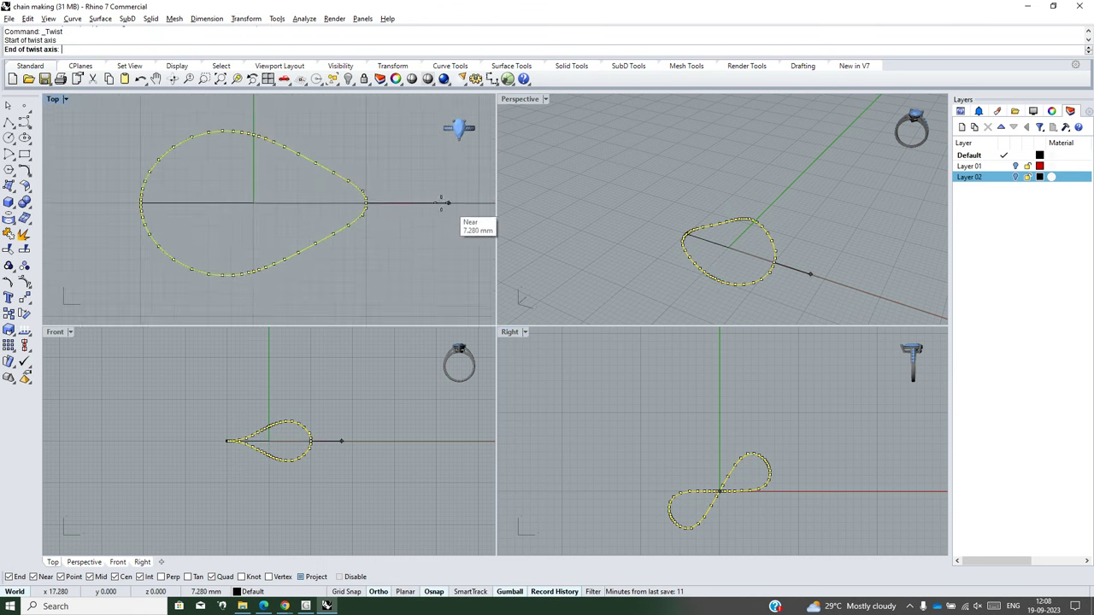
left_click(141, 203)
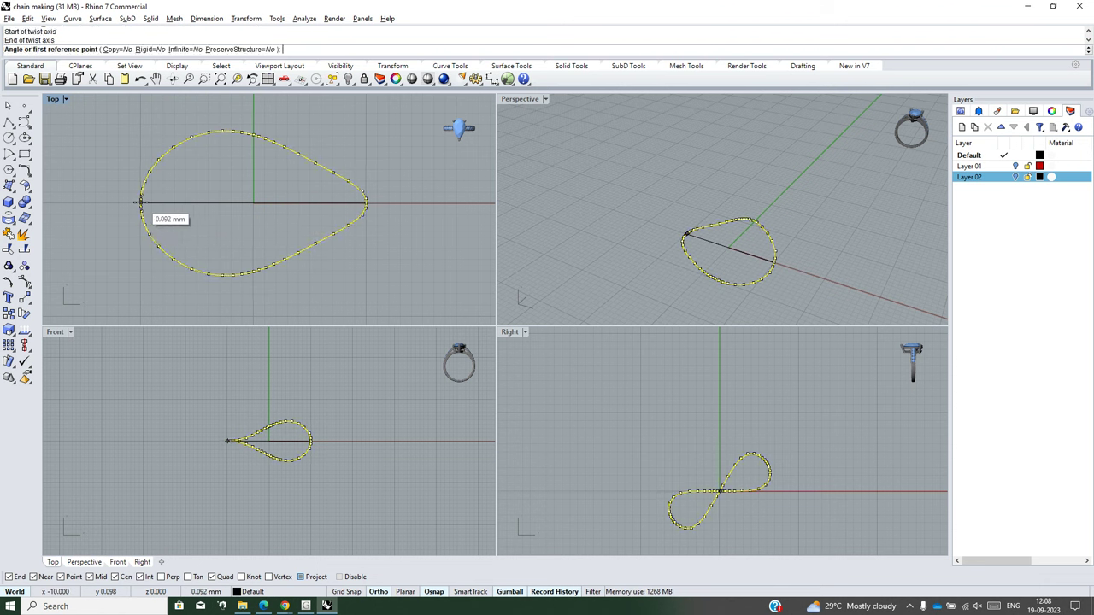
left_click(719, 402)
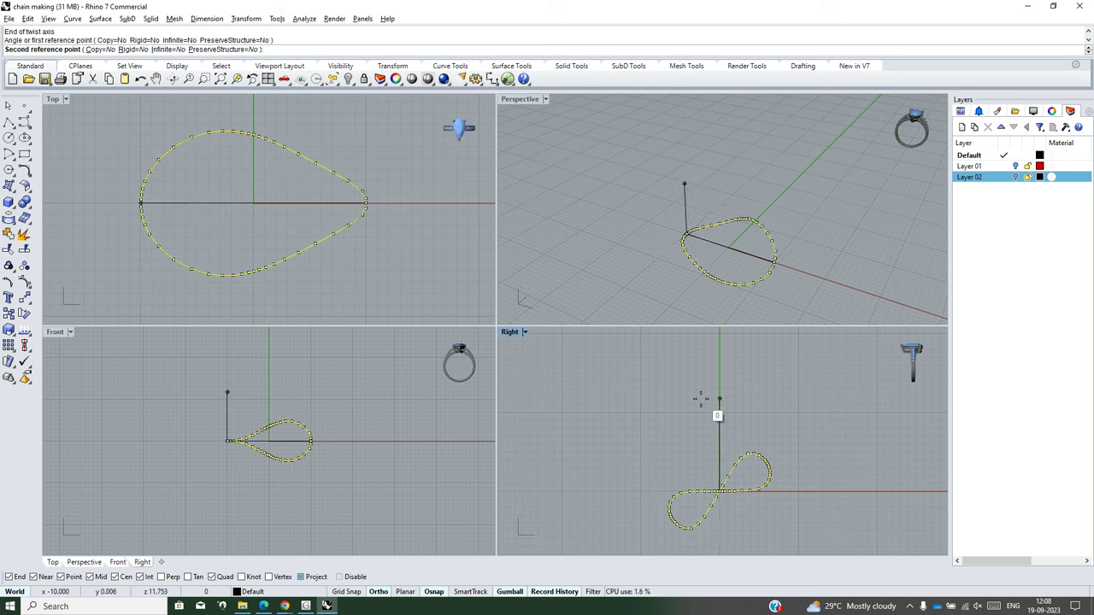
type("60")
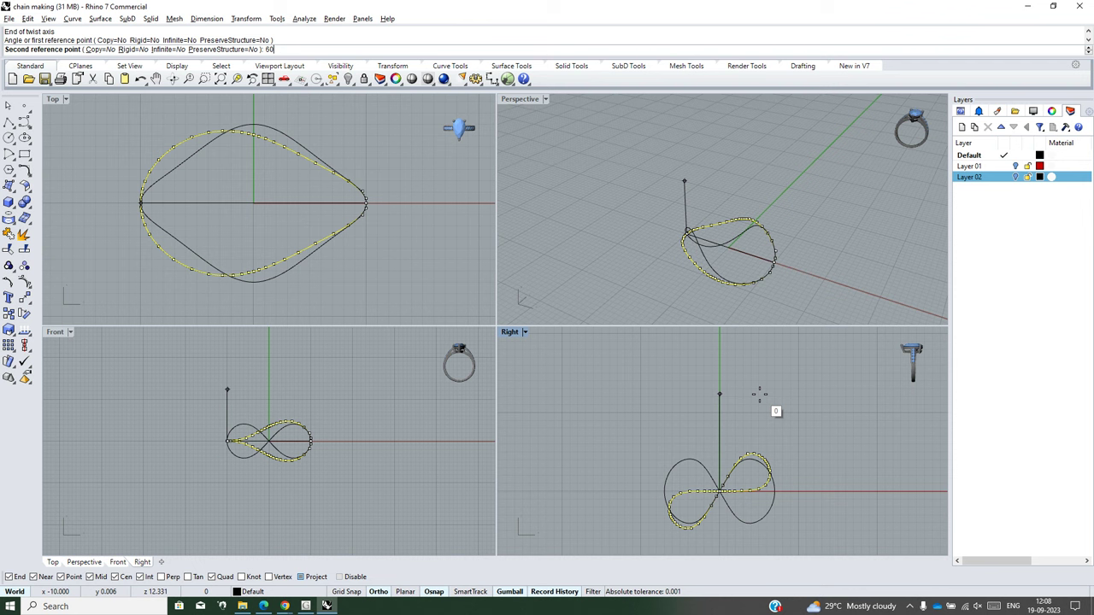
key("Return")
key("Escape")
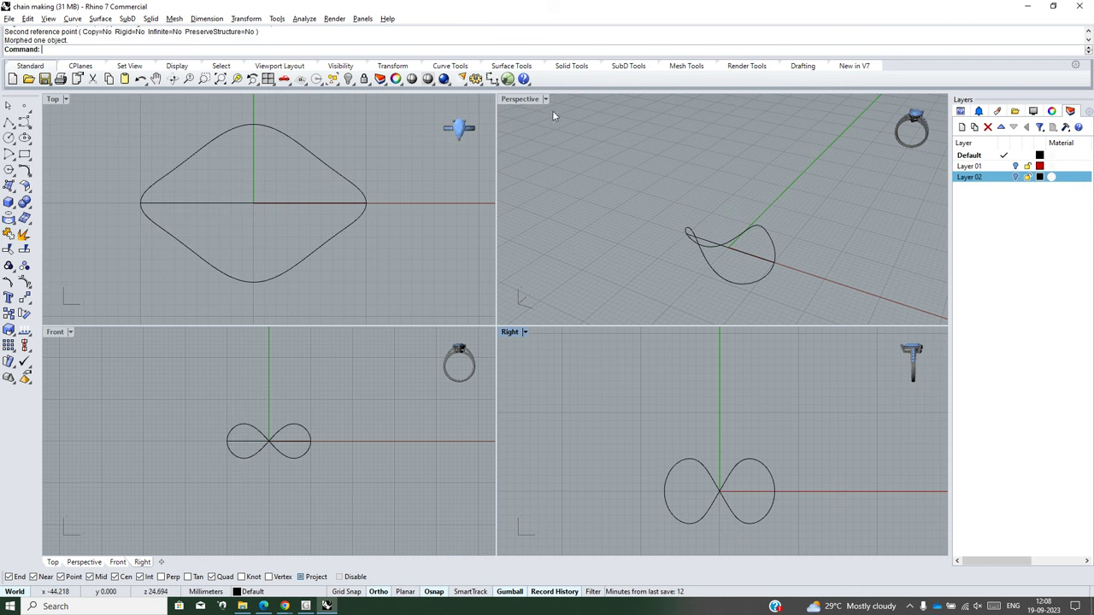
double_click(519, 98)
scroll(504, 342, "up", 2)
Step: In Top view, delete the straight 20 mm axis line inside the link
scroll(547, 359, "up", 2)
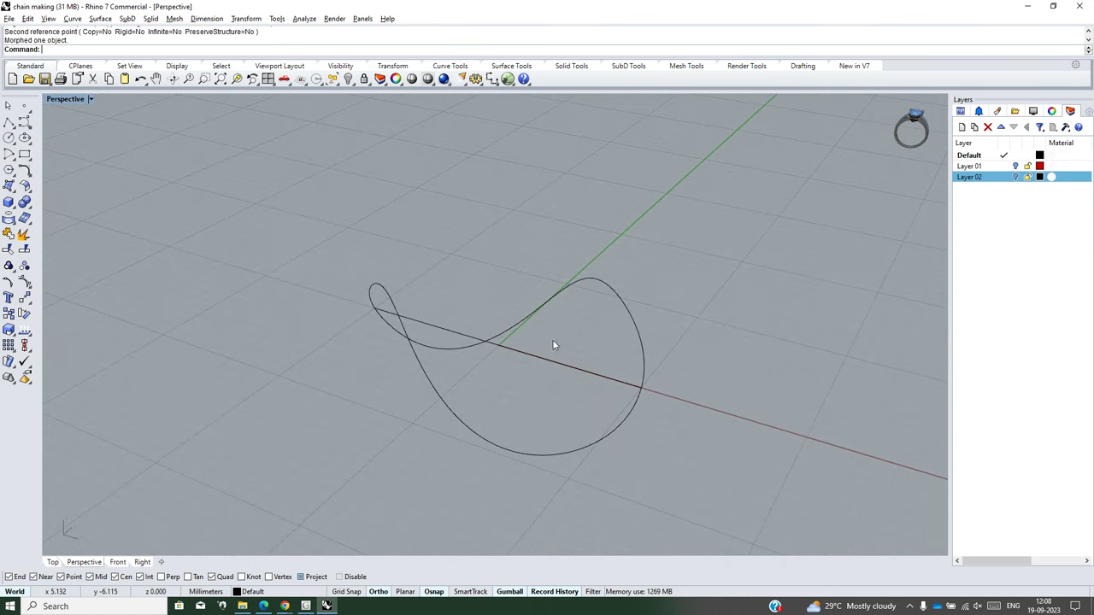
mouse_move(552, 344)
right_mouse_down()
mouse_move(569, 428)
mouse_move(786, 371)
mouse_move(849, 342)
mouse_move(911, 360)
right_mouse_up()
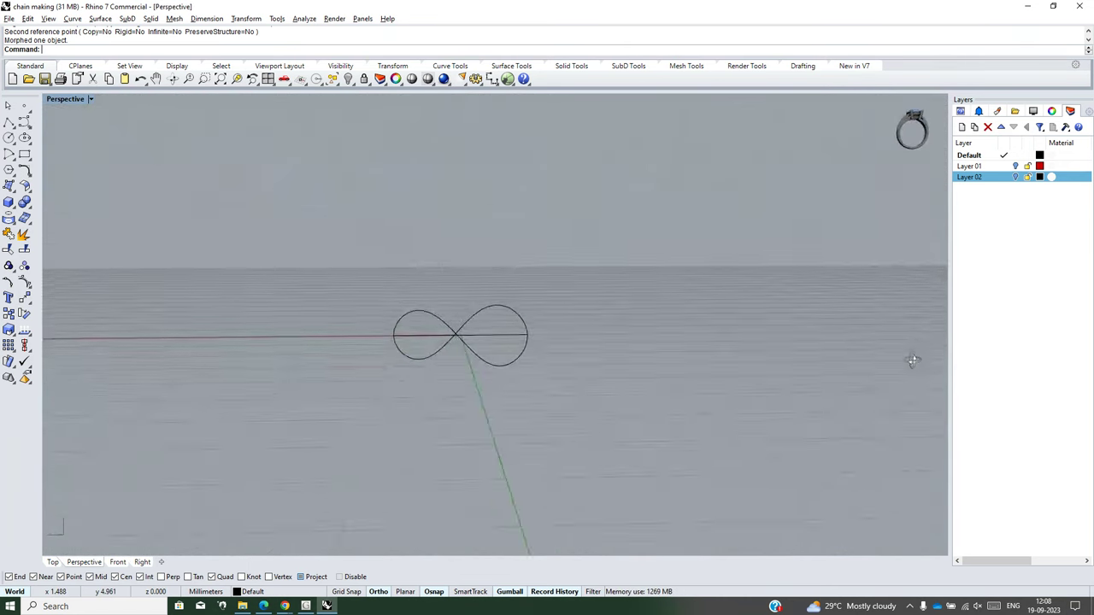
key("ctrl+F2")
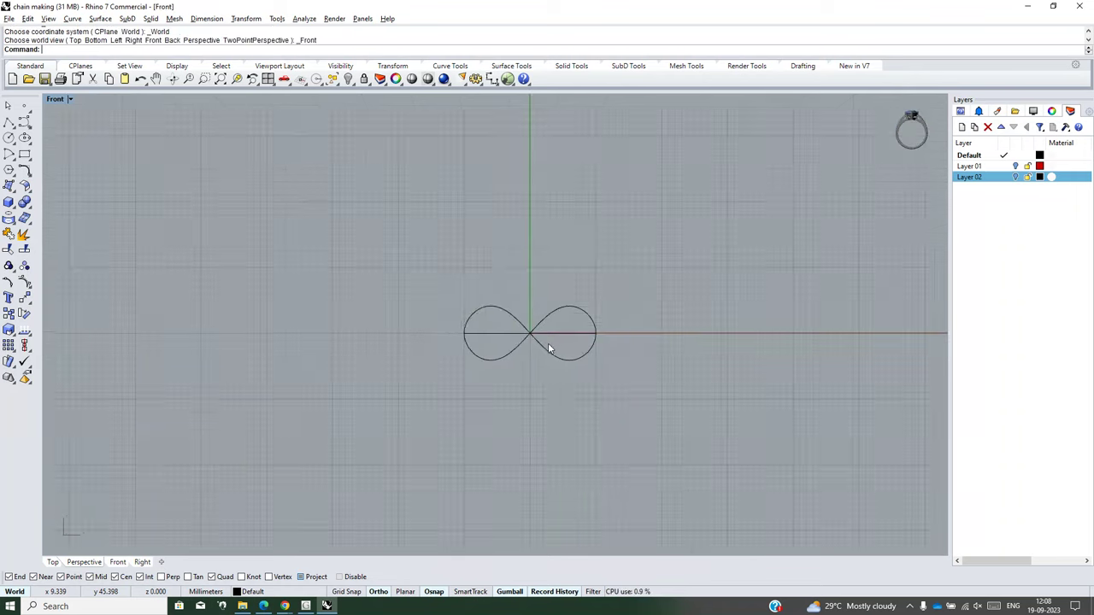
scroll(548, 346, "up", 2)
key("ctrl+F1")
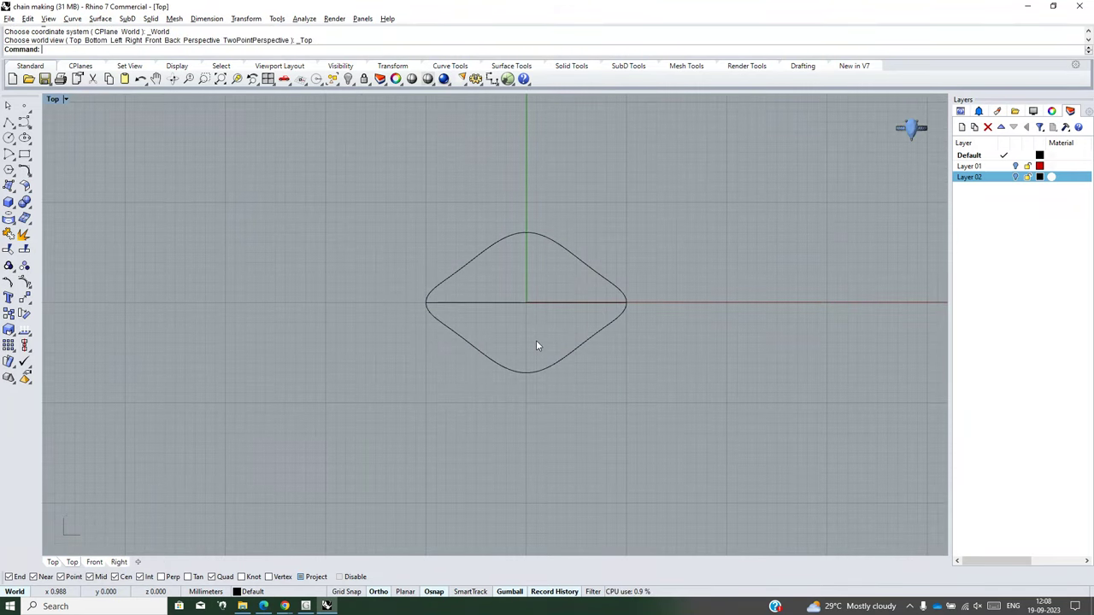
left_click(493, 303)
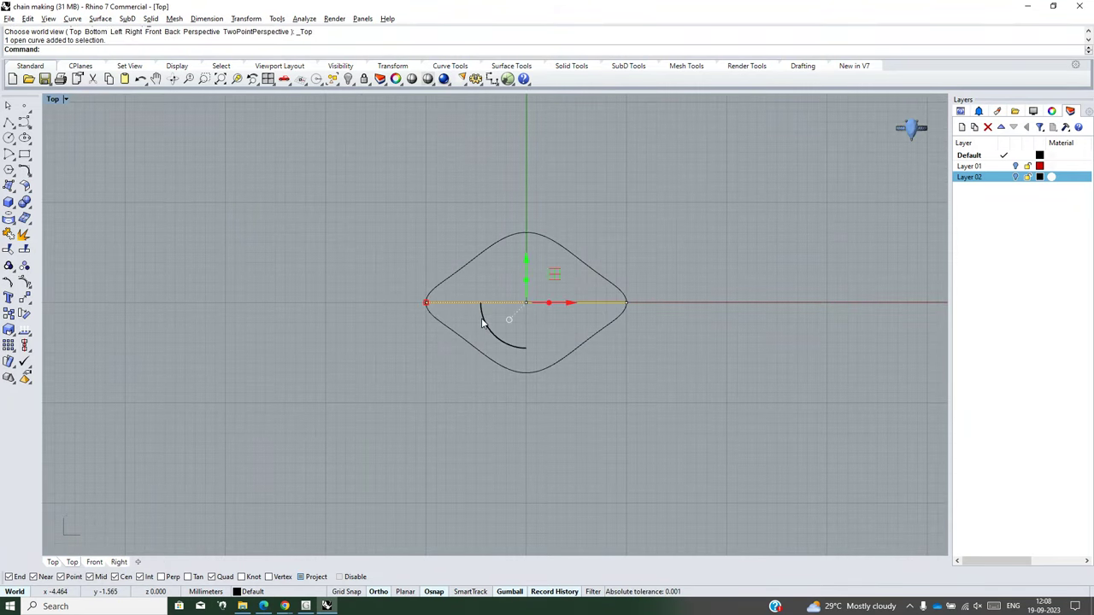
key("Delete")
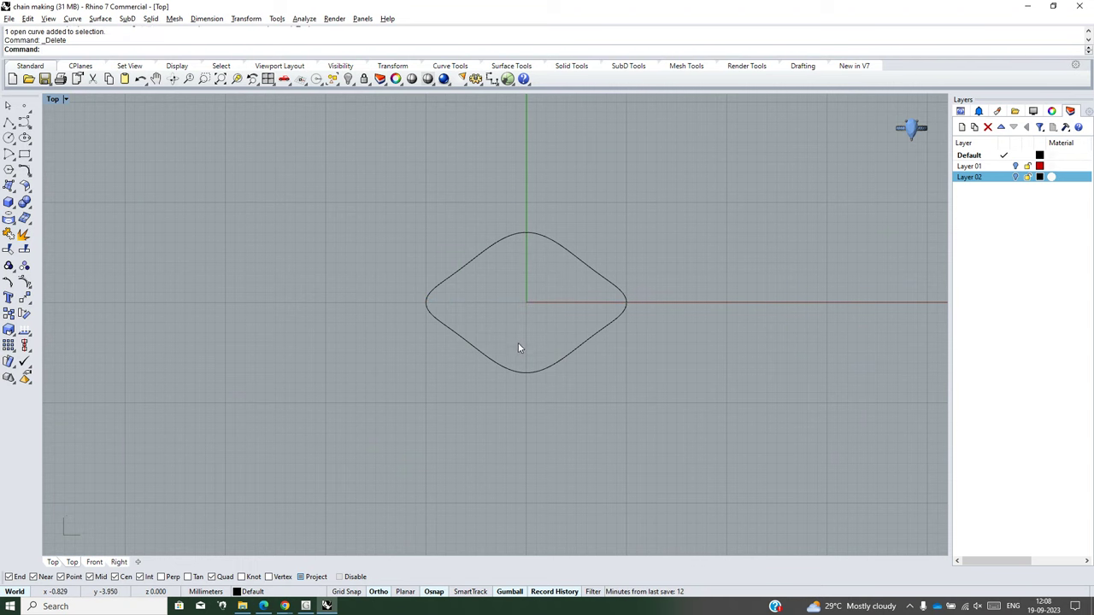
Step: Inspect the twisted link curve from front and top views, then select it
left_click(530, 370)
mouse_move(537, 420)
right_mouse_down("ctrl+shift")
mouse_move(564, 335)
mouse_move(432, 281)
mouse_move(341, 183)
mouse_move(420, 521)
mouse_move(615, 173)
mouse_move(658, 226)
right_mouse_up("ctrl+shift")
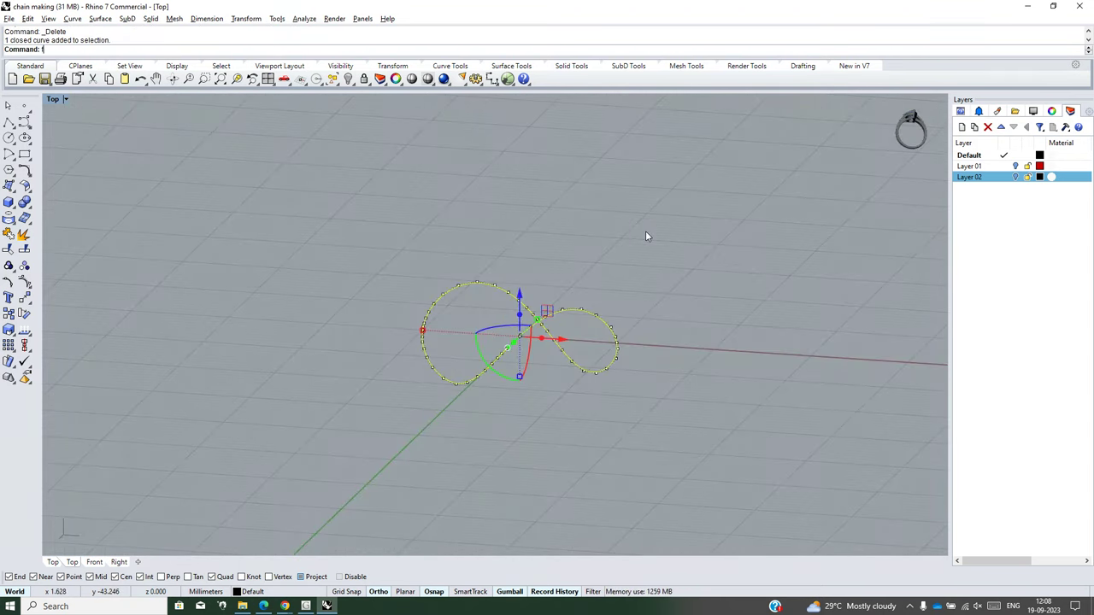
key("ctrl+alt+f")
left_click(552, 391)
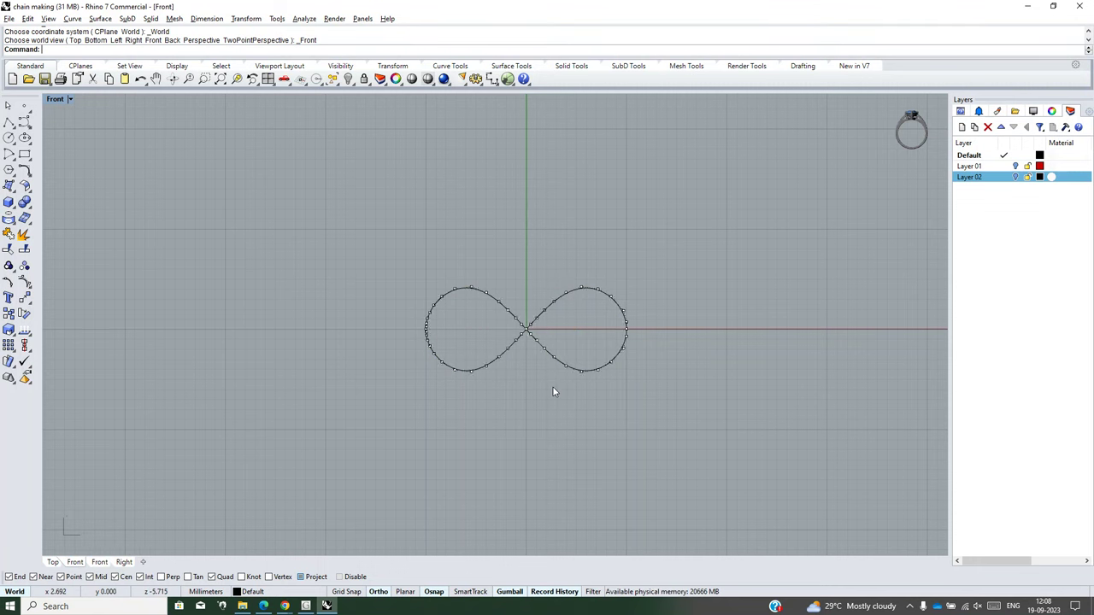
key("ctrl+alt+t")
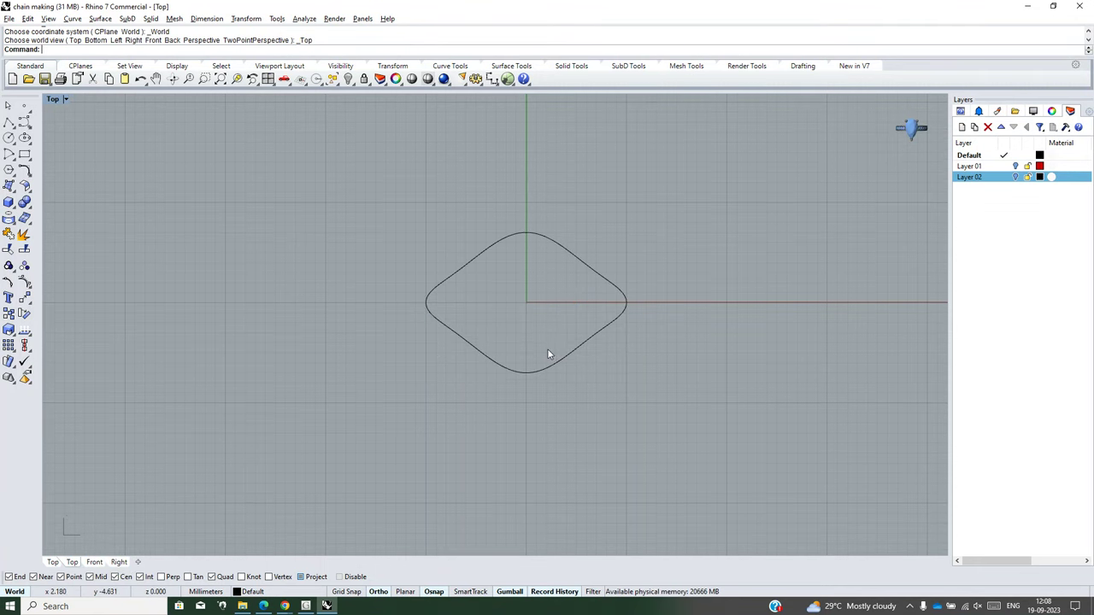
left_click(556, 365)
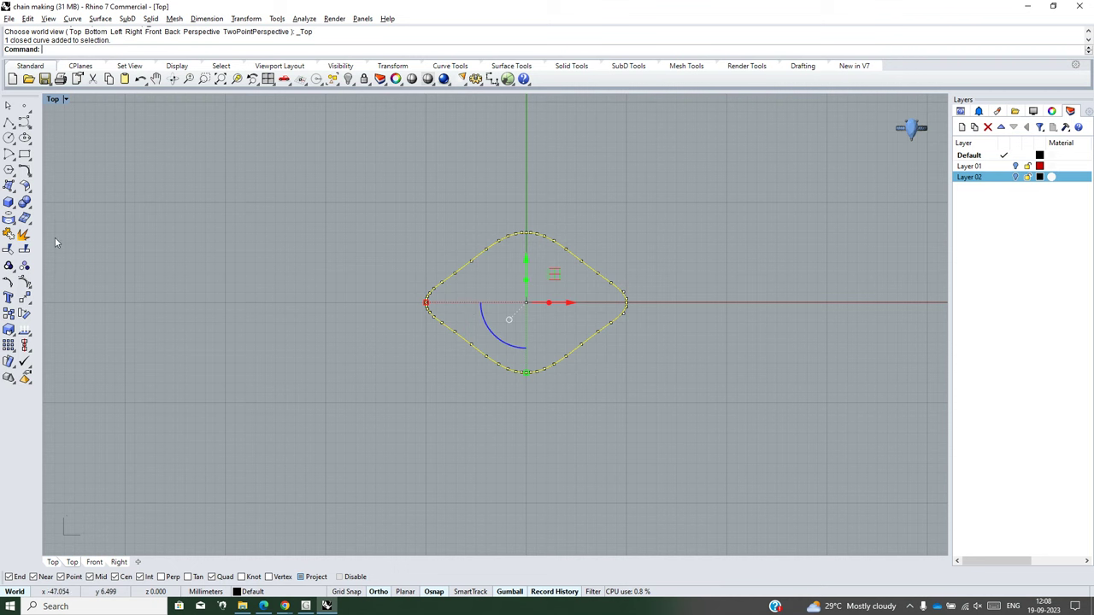
Step: Build a round-capped pipe of radius 2 along the twisted diamond curve
left_click(10, 205)
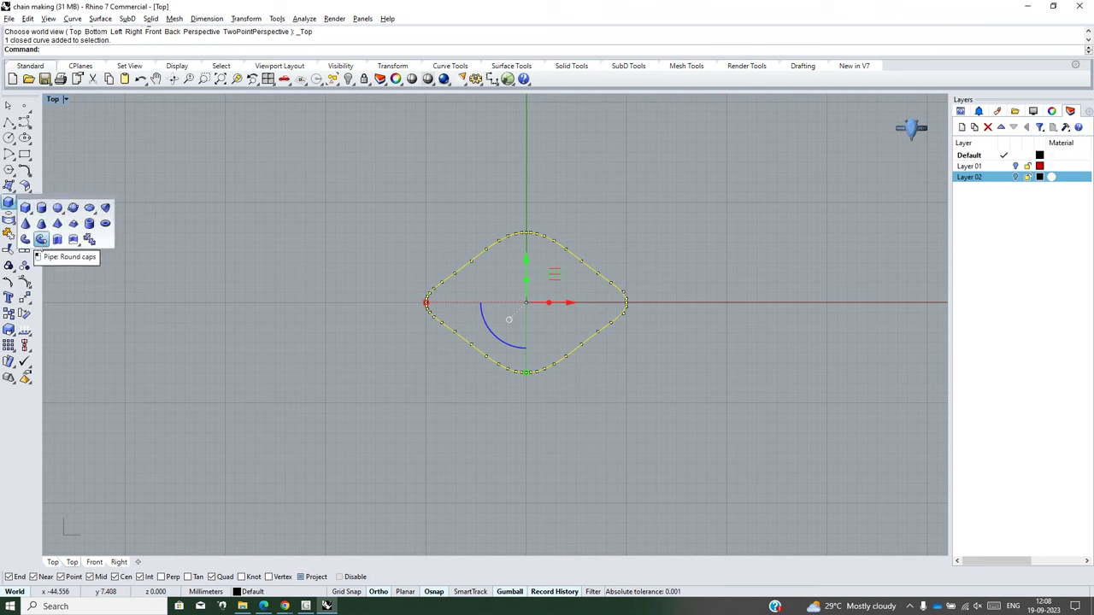
left_click(41, 239)
scroll(605, 299, "up", 1)
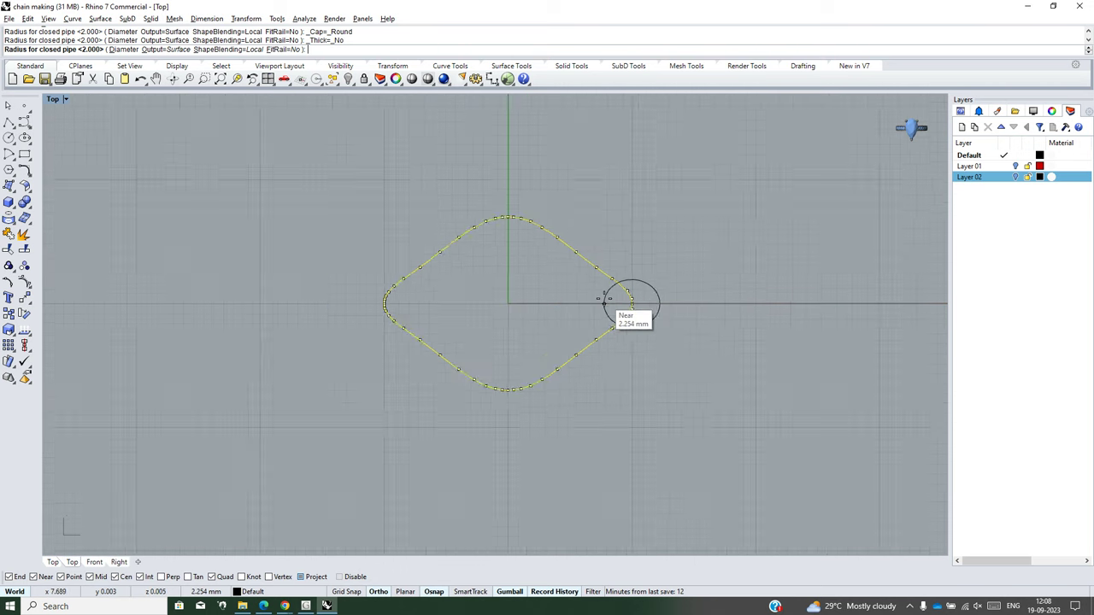
scroll(604, 299, "up", 1)
type("2")
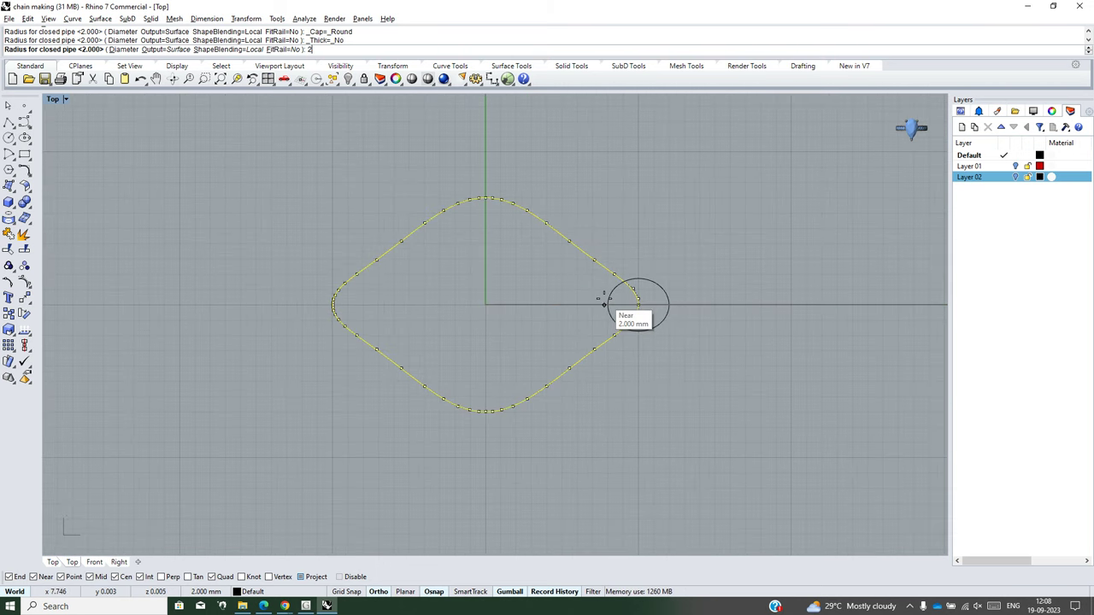
key("Return")
key("Return")
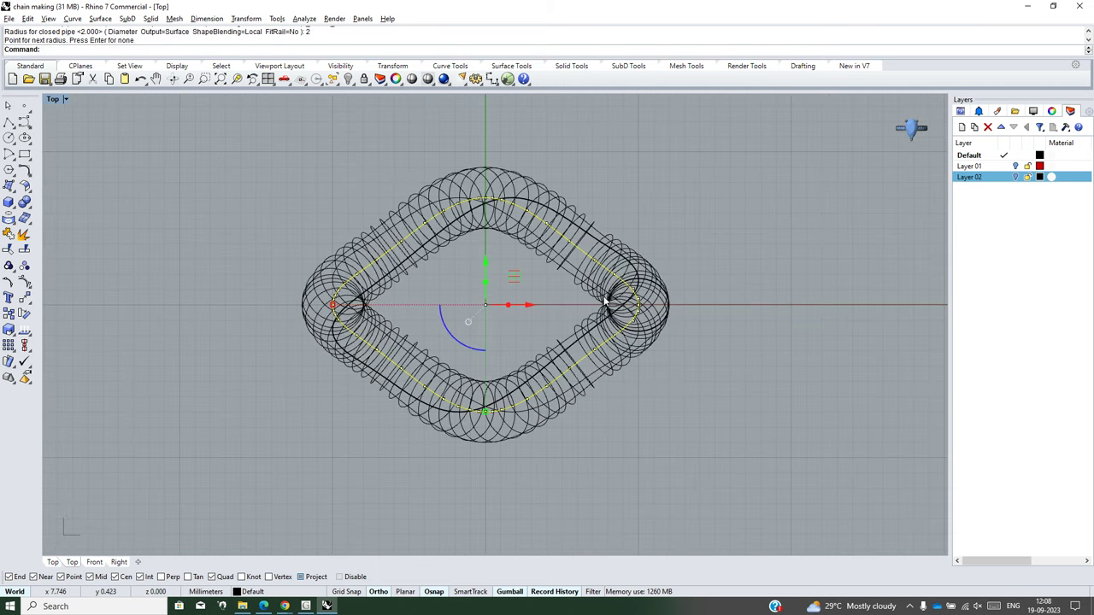
Step: Set the viewport display to Shaded and clear the selection to view the link
left_click(58, 99)
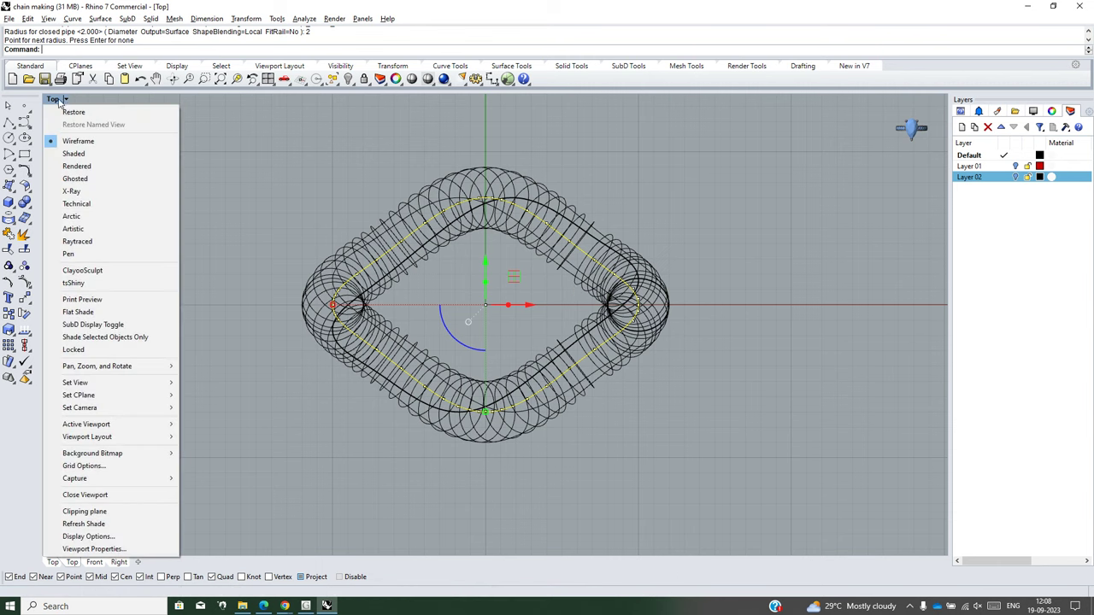
left_click(86, 156)
left_click(643, 413)
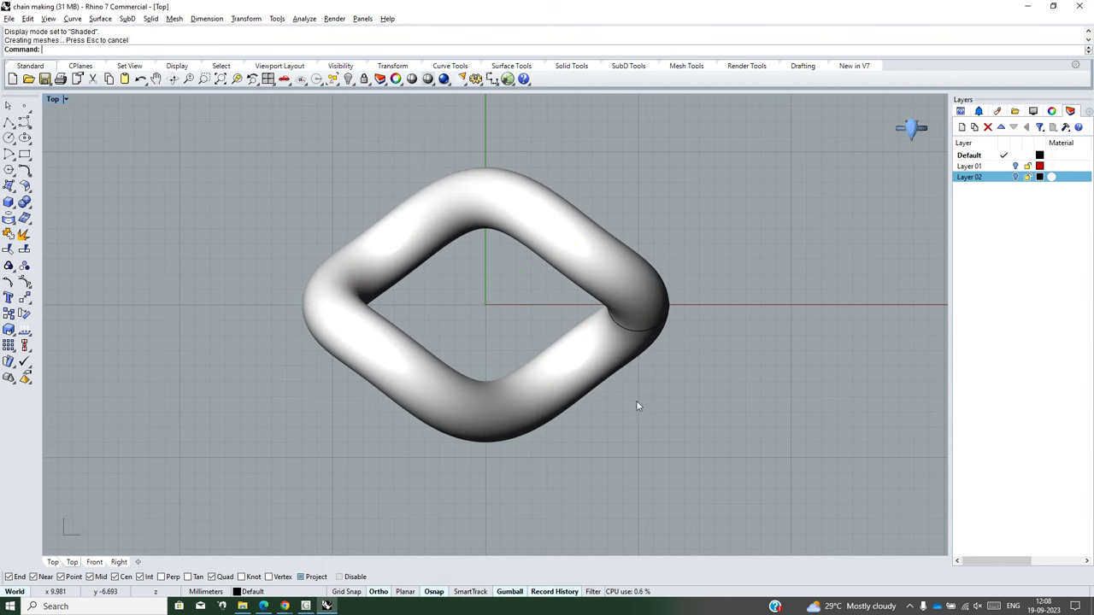
scroll(436, 340, "down", 3)
scroll(438, 341, "down", 3)
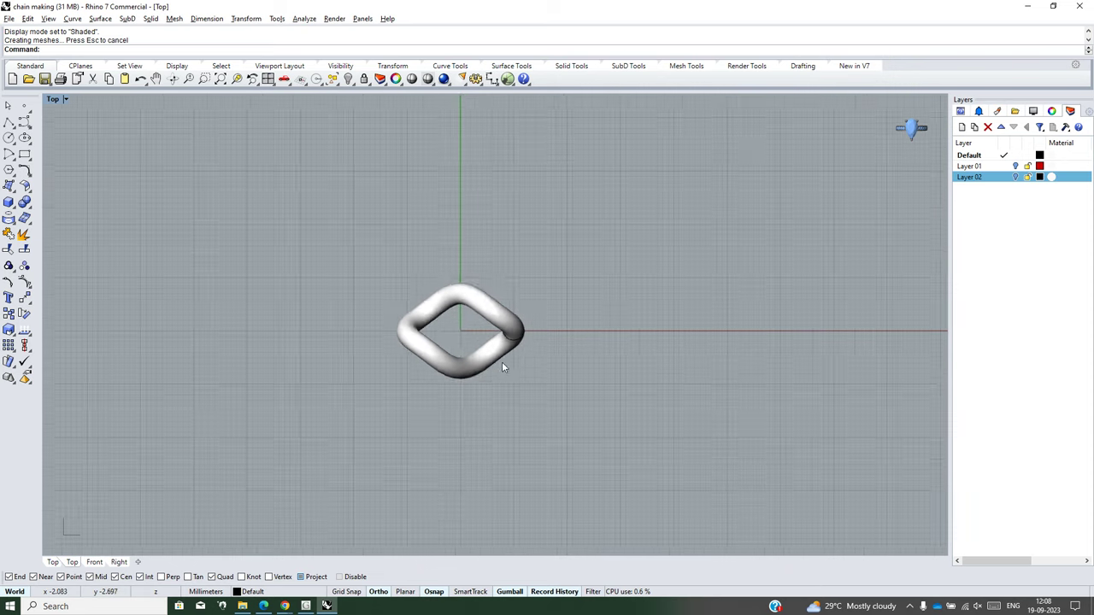
scroll(501, 367, "down", 2)
scroll(485, 359, "up", 3)
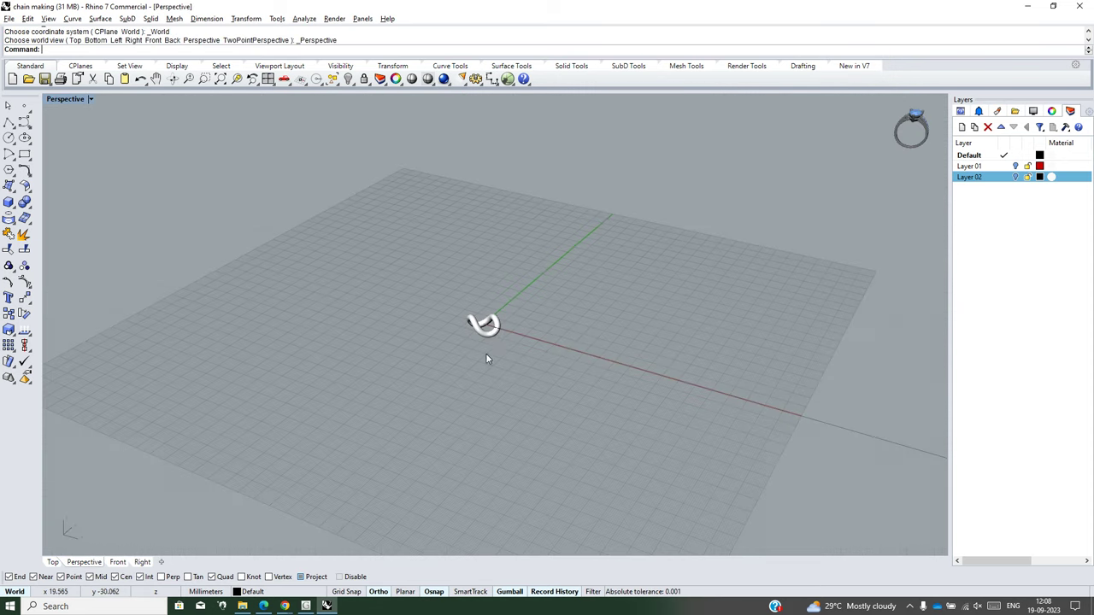
Step: Select the pipe link and its centre curve in the Top view and group them
mouse_move(485, 353)
right_mouse_down()
mouse_move(509, 288)
mouse_move(478, 127)
mouse_move(464, 524)
mouse_move(620, 185)
mouse_move(643, 400)
mouse_move(411, 442)
mouse_move(224, 350)
mouse_move(501, 371)
right_mouse_up()
key("ctrl+F1")
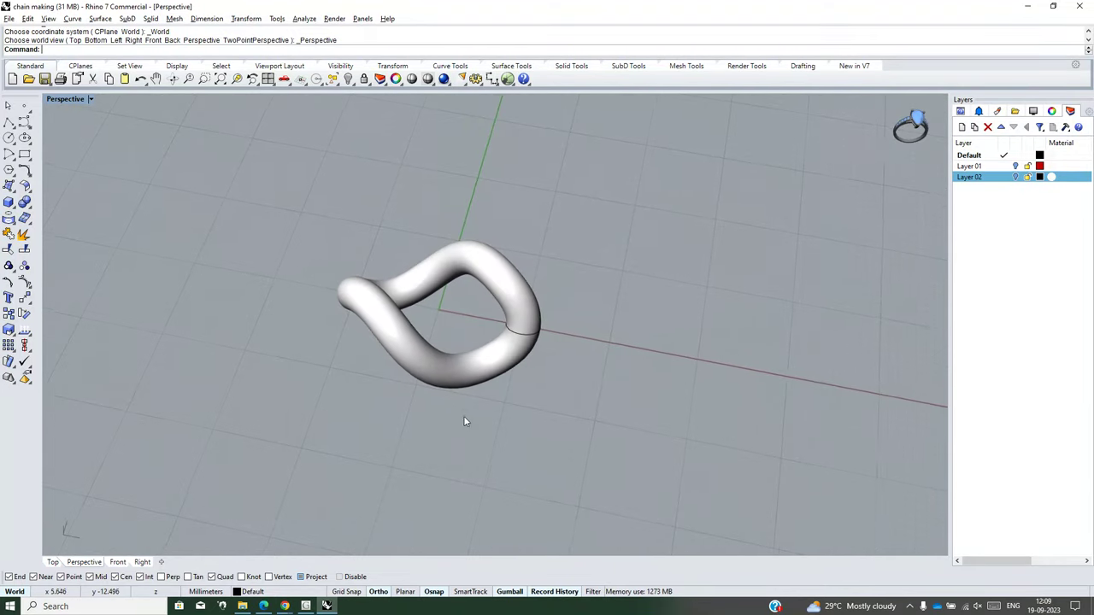
scroll(446, 356, "down", 5)
left_click_drag(445, 355, 551, 232)
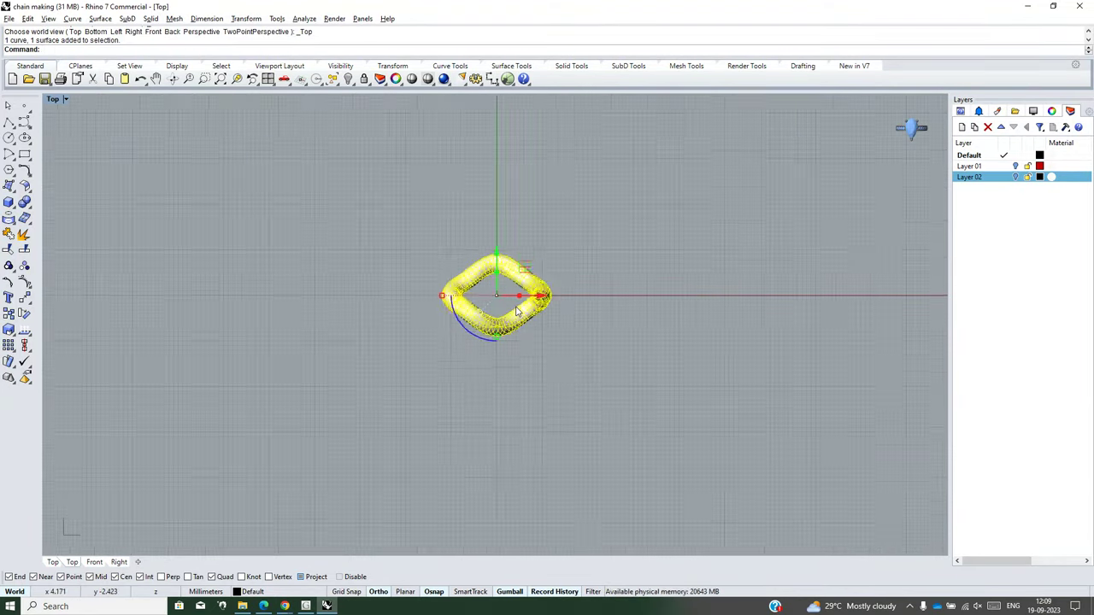
scroll(513, 327, "up", 3)
type("G")
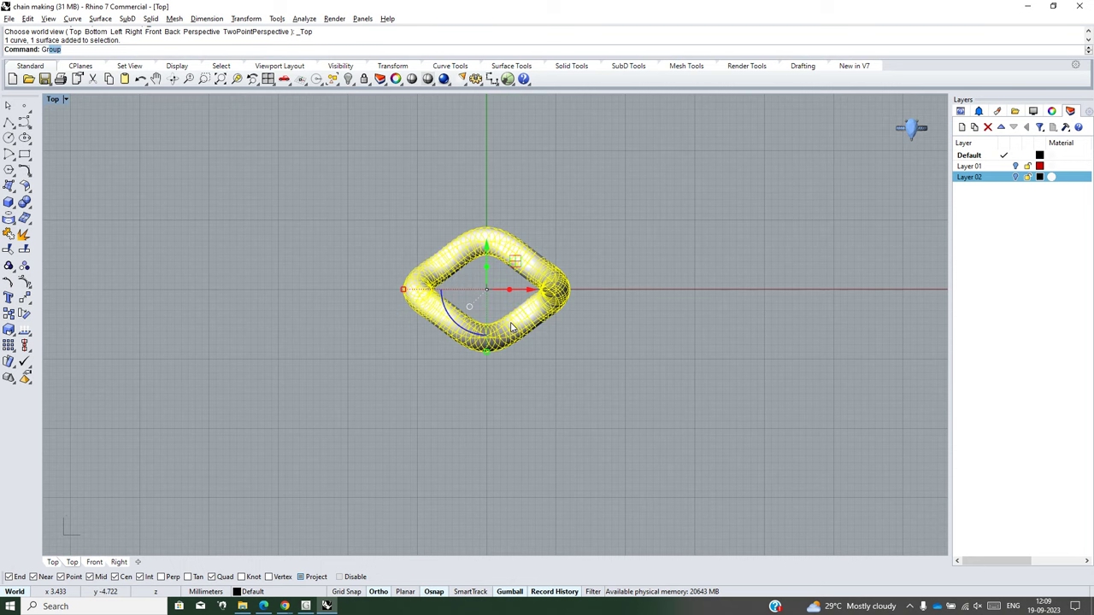
key("Return")
Step: Turn off Show surface isocurves for the grouped link in its Properties
left_click(548, 372)
scroll(548, 372, "up", 1)
left_click(507, 334)
left_click(565, 373)
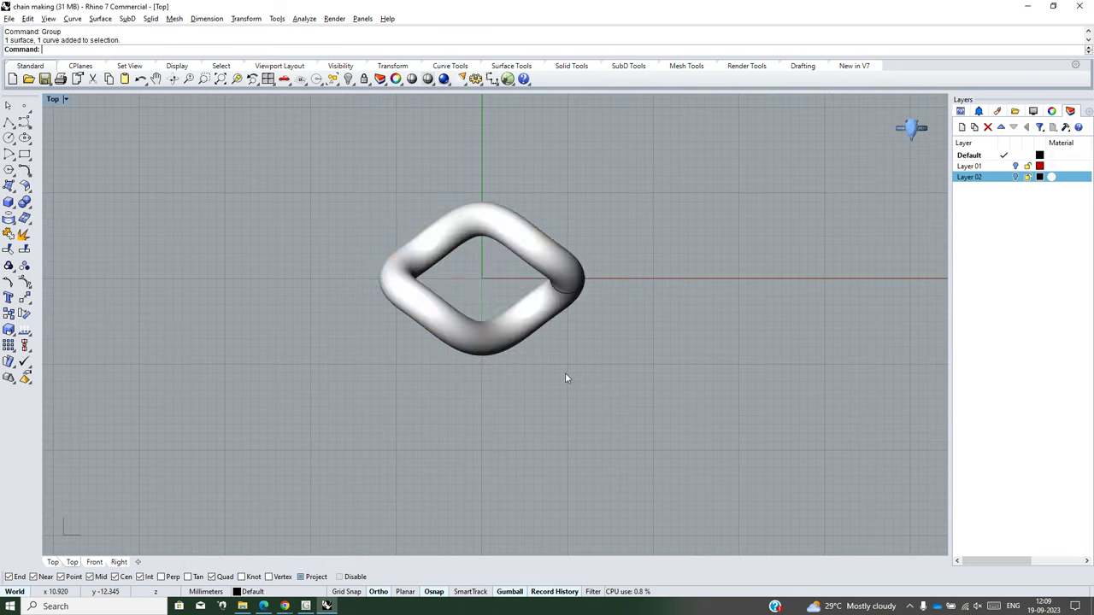
left_click(540, 330)
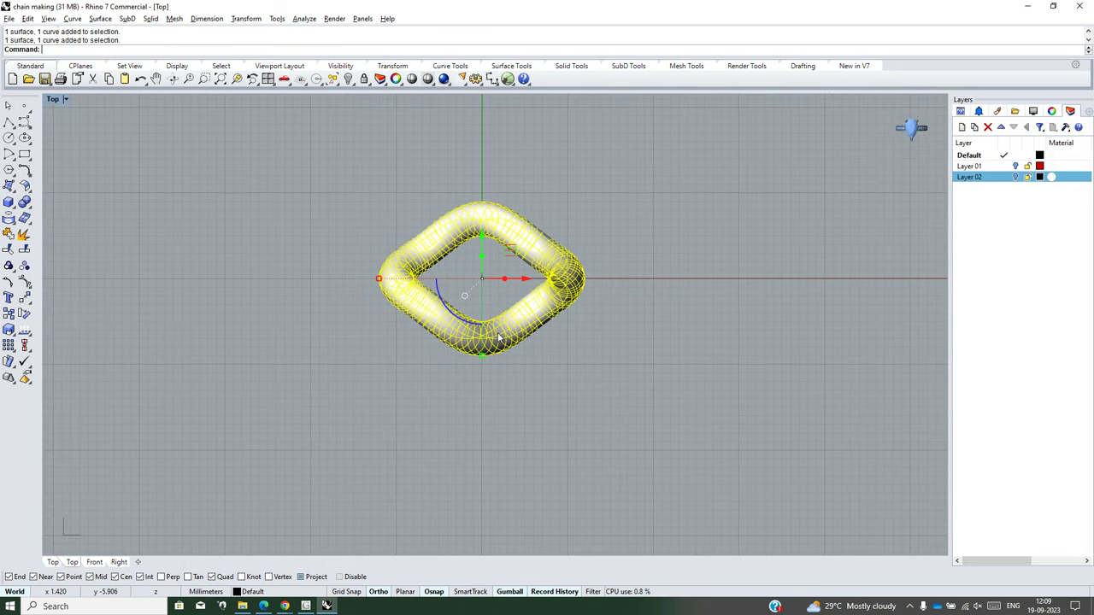
left_click(1052, 112)
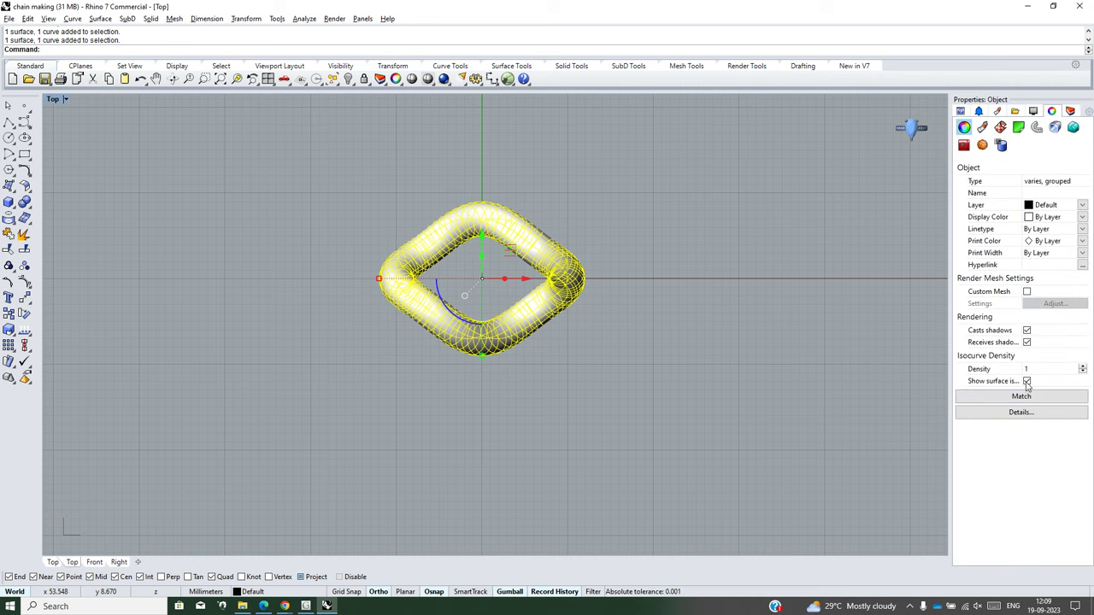
key("Escape")
left_click(490, 345)
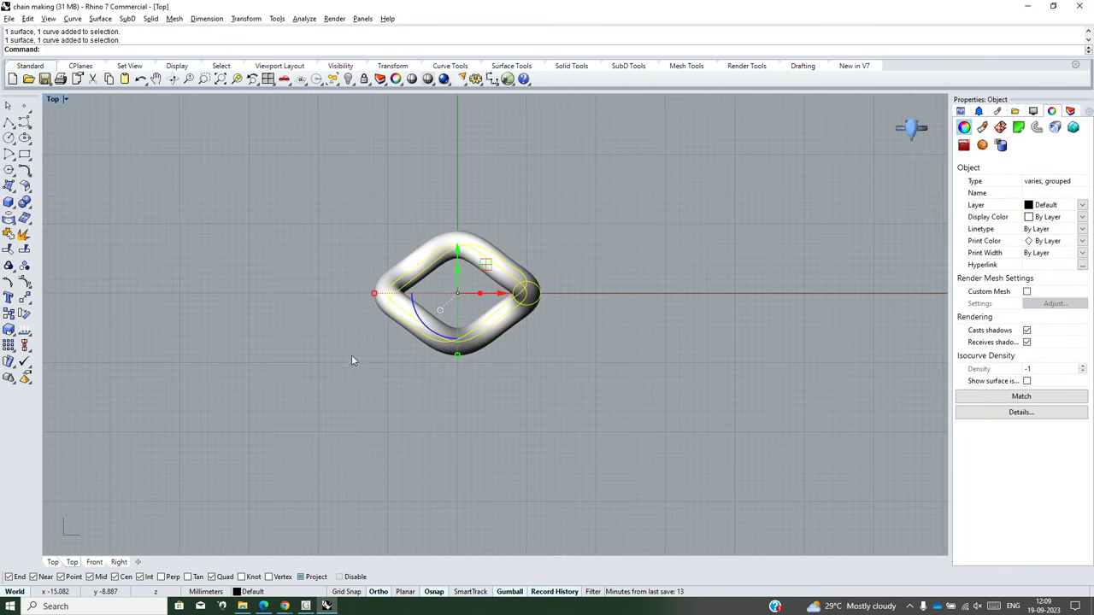
scroll(351, 354, "up", 2)
scroll(449, 344, "up", 2)
scroll(410, 321, "down", 4)
scroll(359, 295, "up", 1)
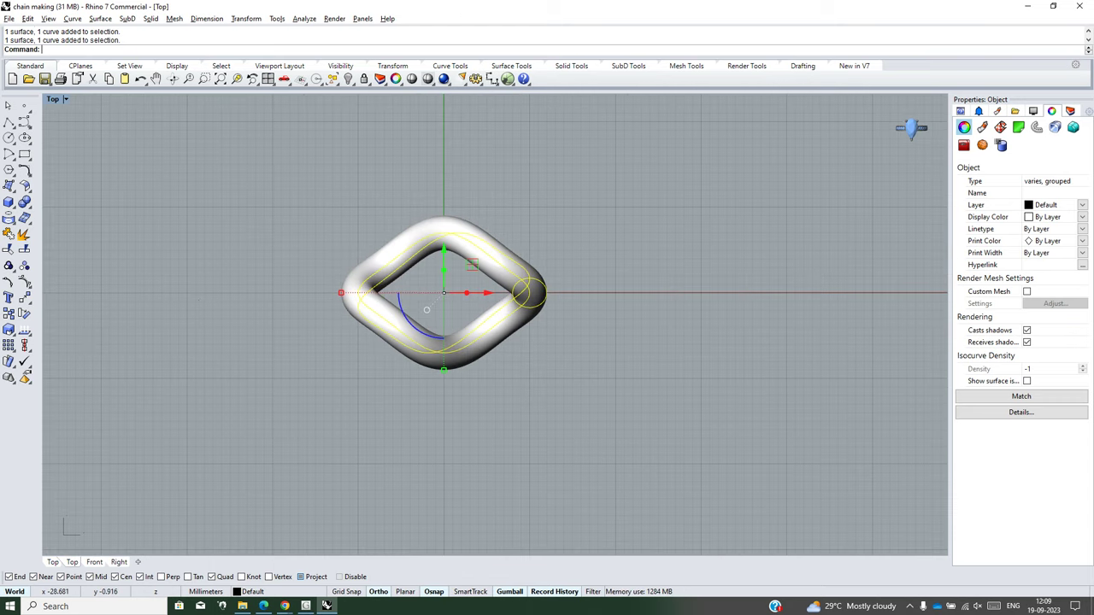
Step: Start a linear array of the grouped link with 44 copies
left_click(28, 302)
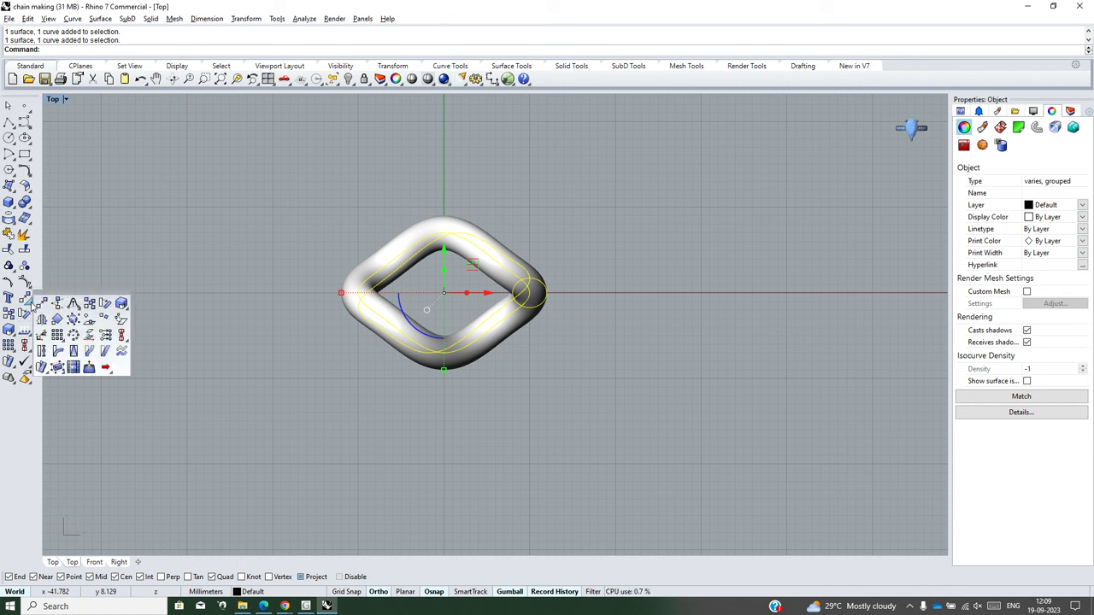
left_click(61, 340)
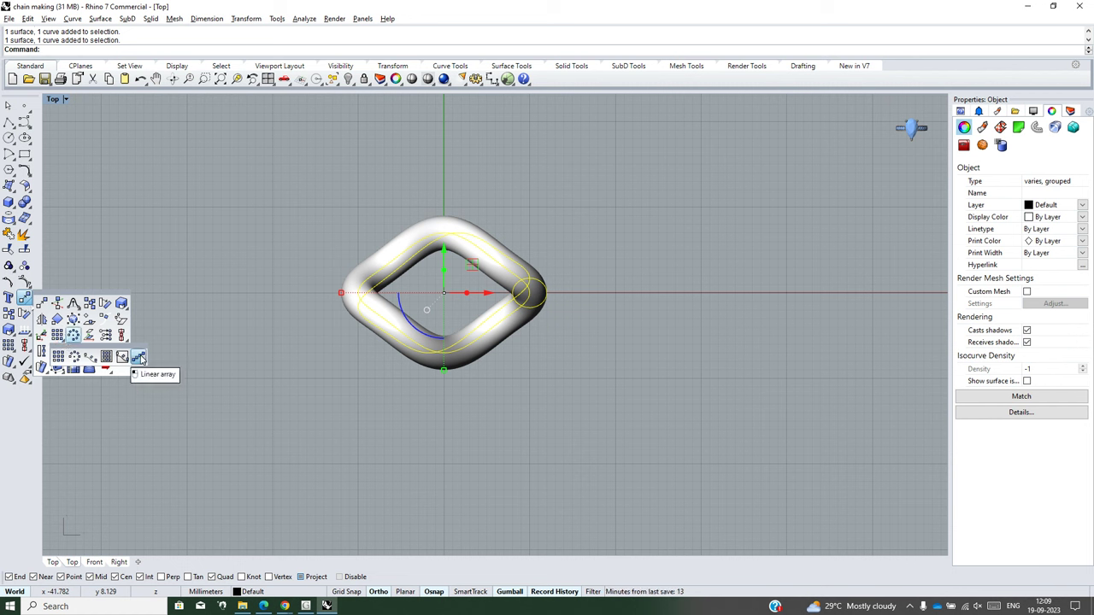
left_click(139, 357)
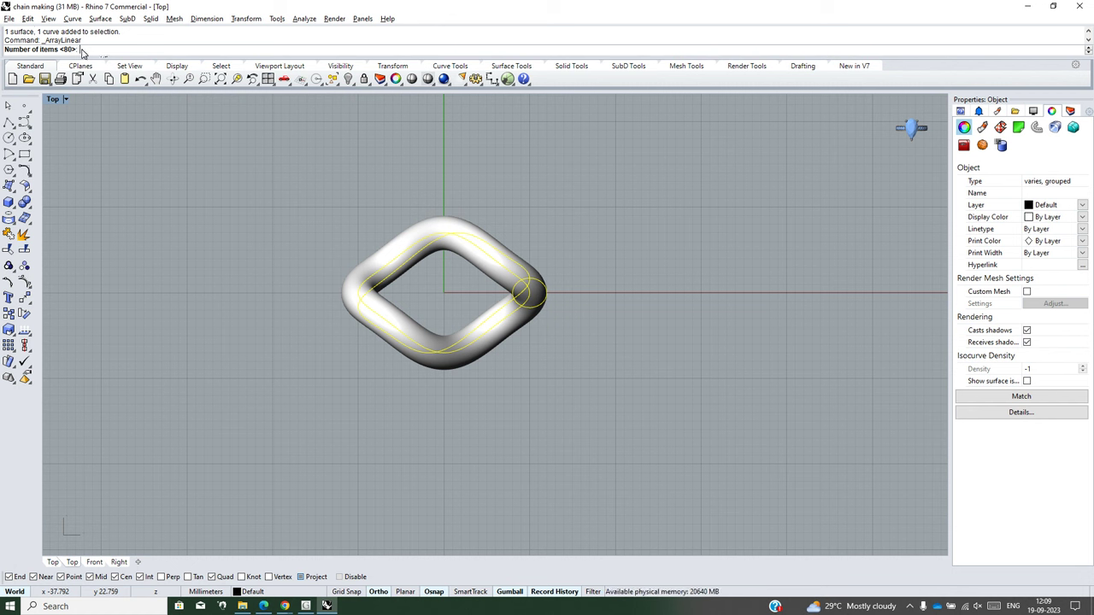
type("4")
key("Return")
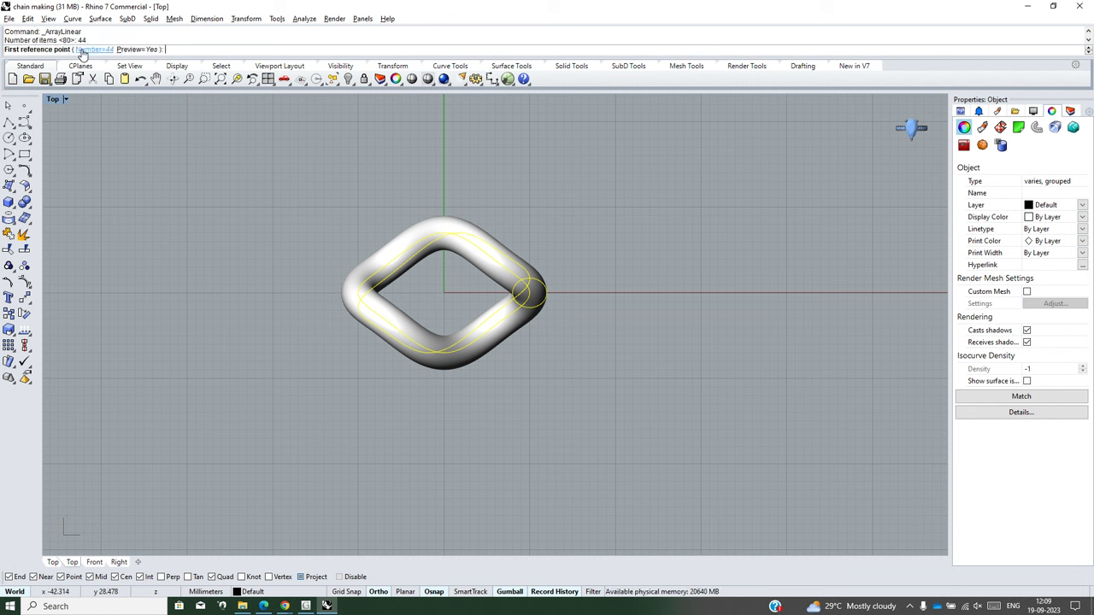
Step: Set the array's first point at the link centre and zoom to preview the row
left_click(443, 294)
scroll(443, 301, "down", 2)
scroll(447, 305, "down", 2)
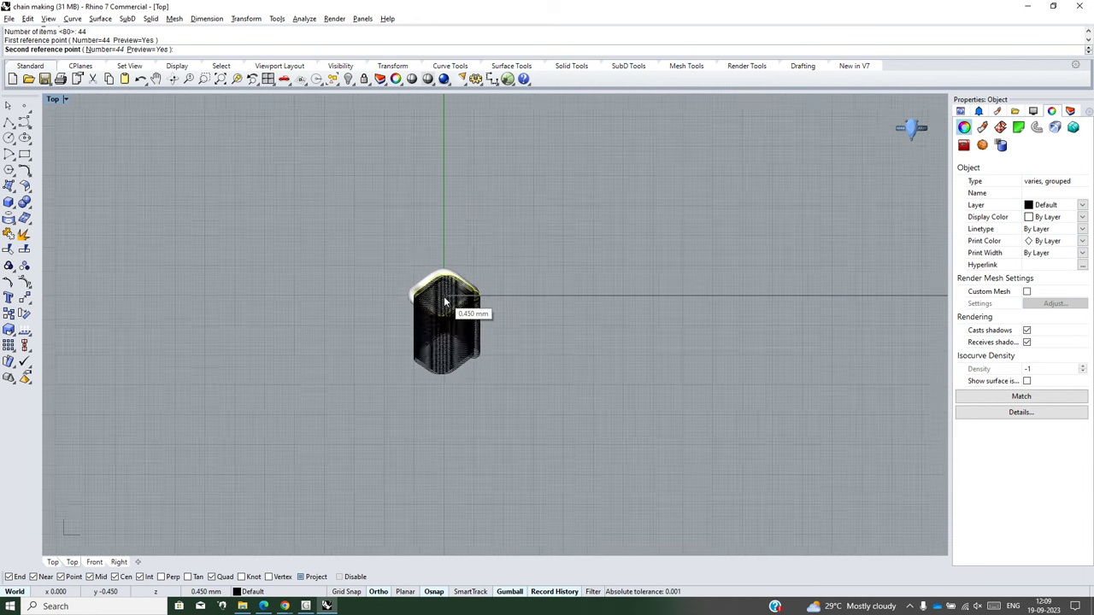
scroll(447, 312, "down", 2)
scroll(427, 308, "down", 2)
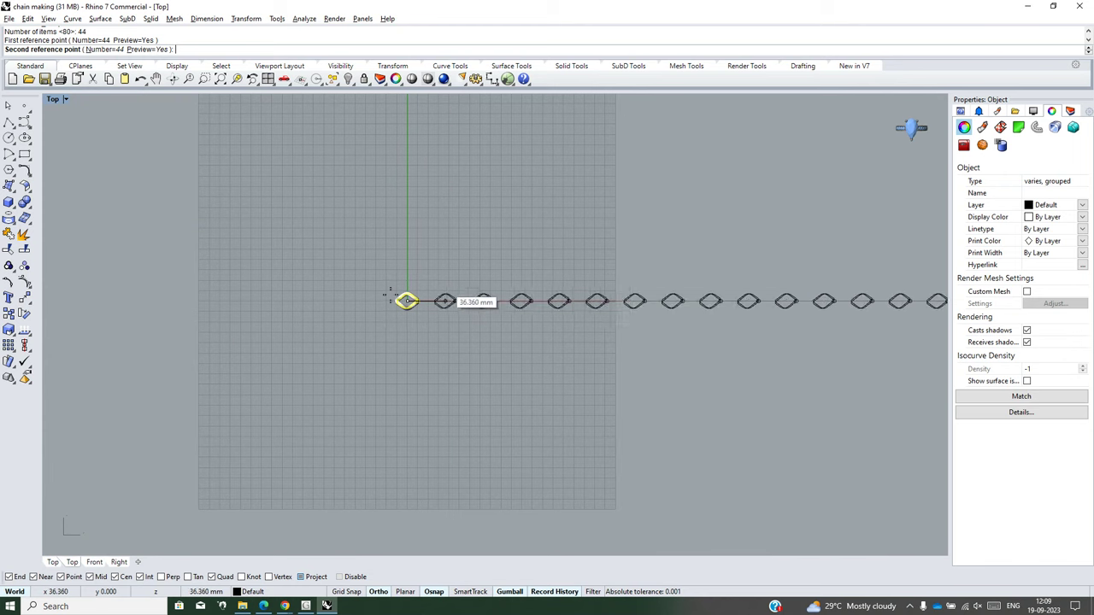
scroll(382, 295, "down", 2)
scroll(397, 295, "up", 3)
scroll(389, 308, "up", 1)
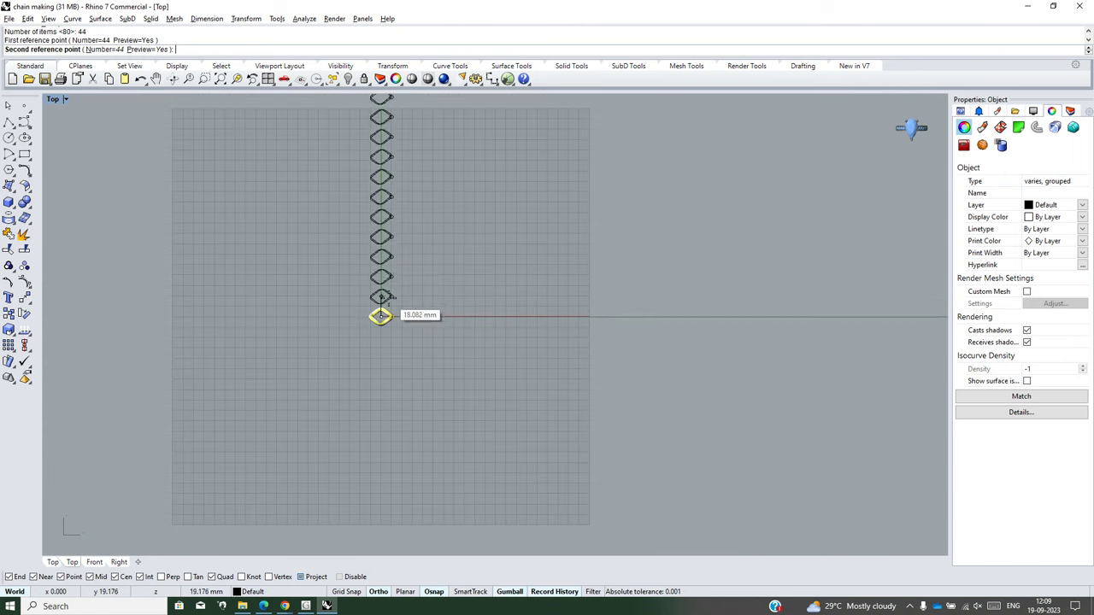
scroll(380, 333, "up", 2)
scroll(391, 351, "up", 1)
scroll(410, 346, "up", 2)
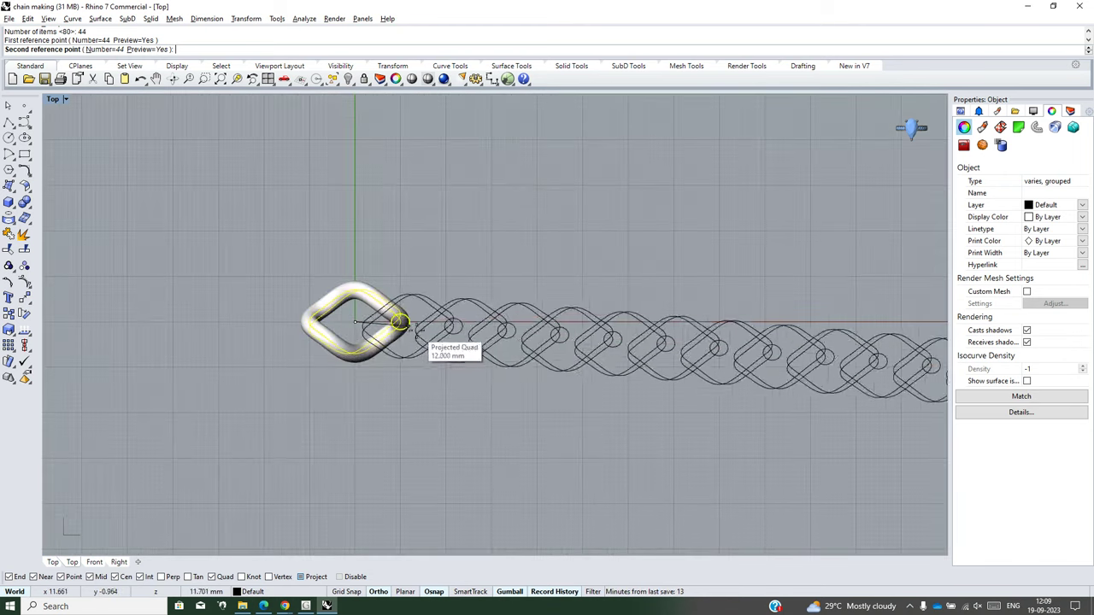
scroll(427, 338, "up", 2)
scroll(431, 324, "up", 1)
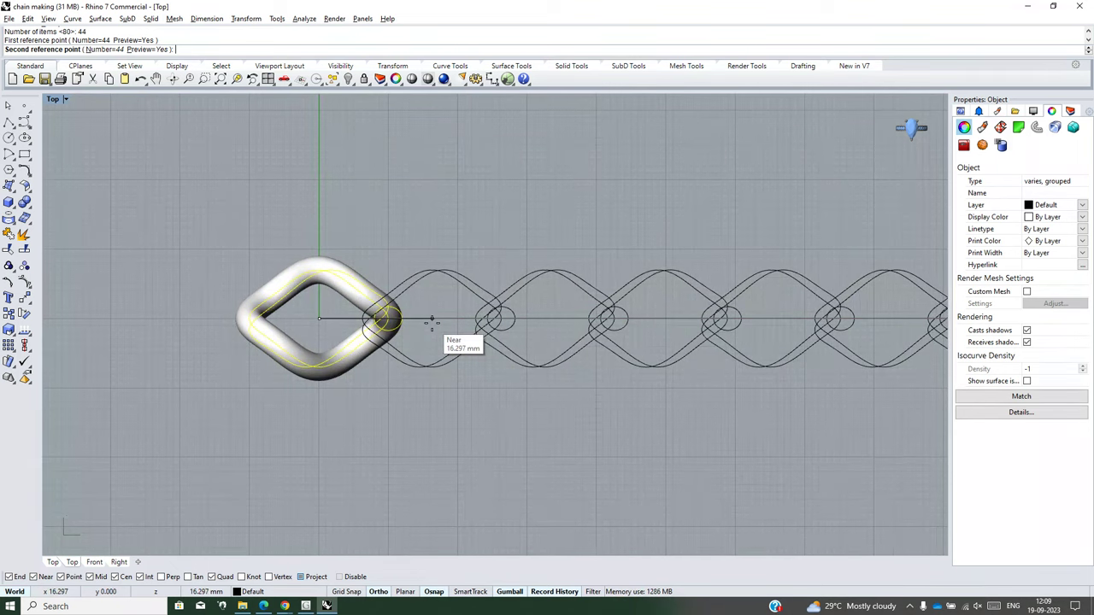
scroll(417, 318, "up", 3)
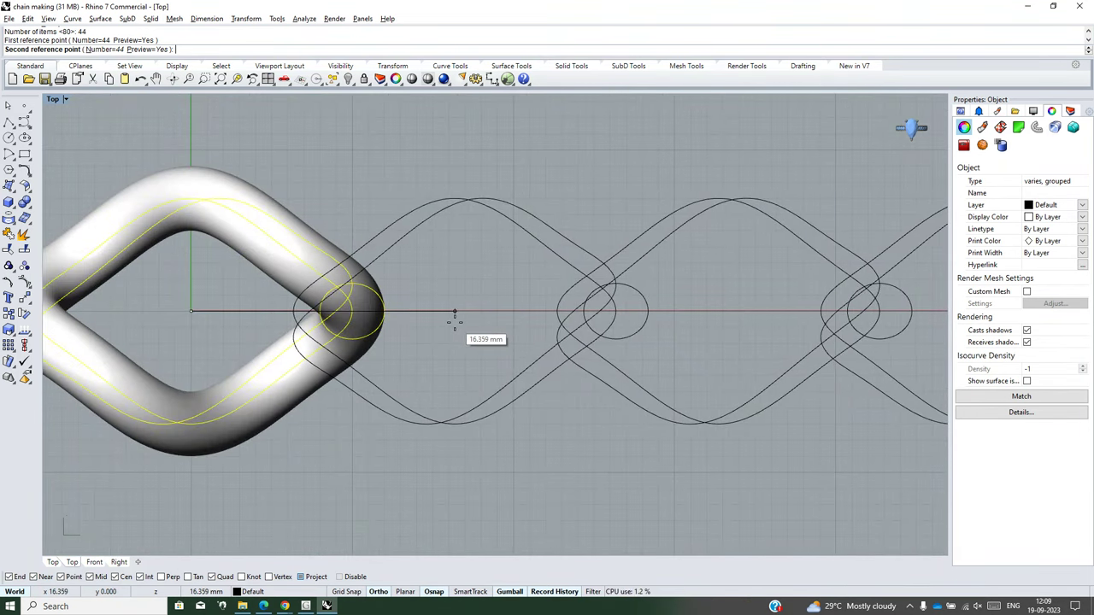
Step: Set the second array point along X so the 44 copies interlock, then inspect the row
left_click(455, 321)
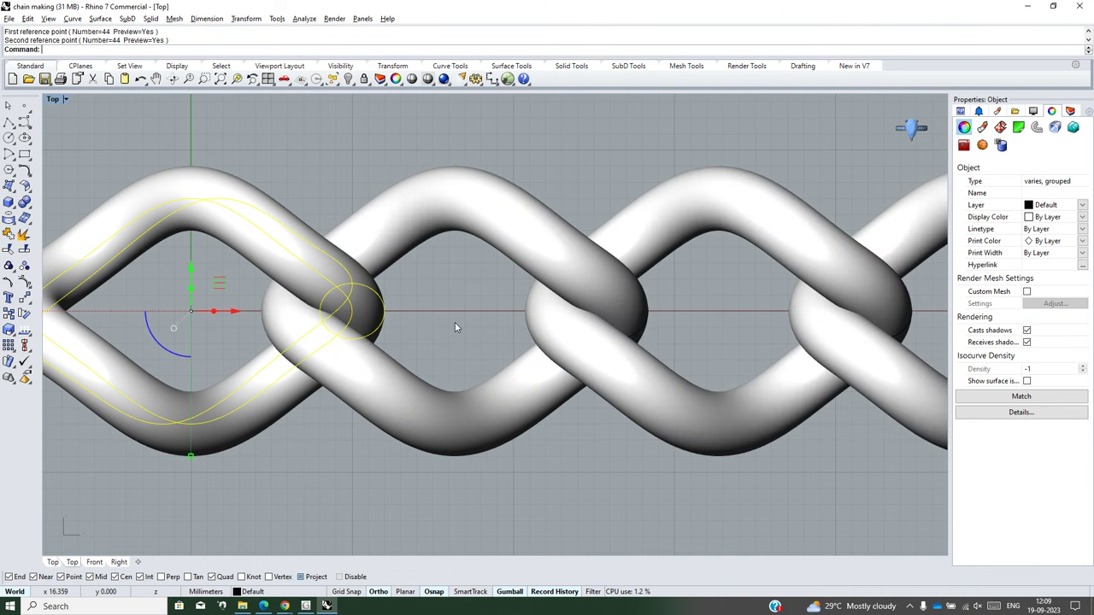
scroll(466, 321, "down", 2)
scroll(467, 320, "down", 4)
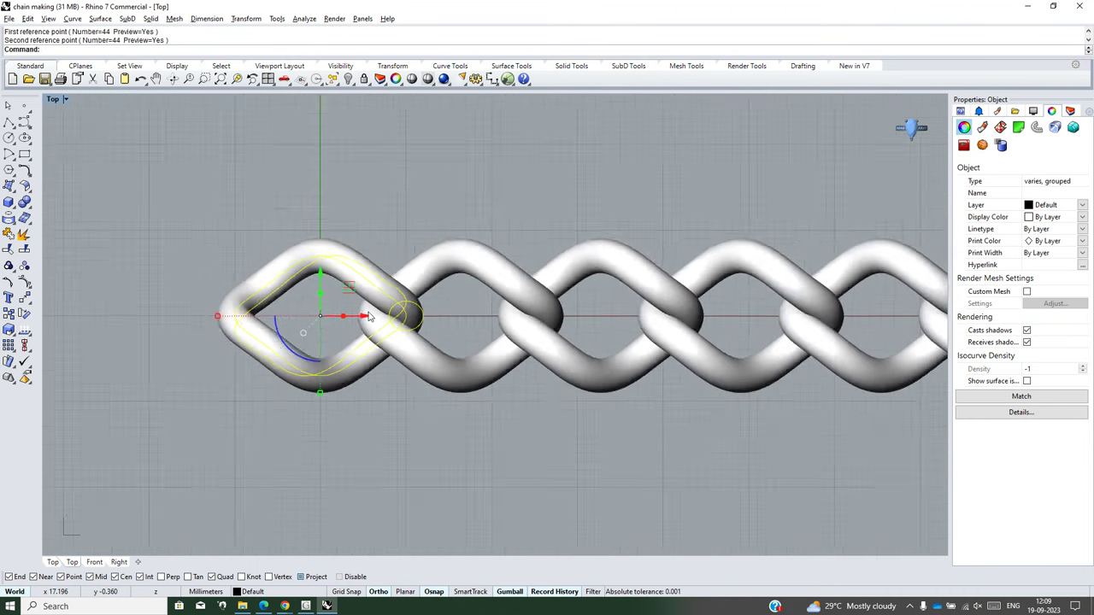
scroll(350, 317, "down", 5)
scroll(350, 317, "down", 3)
scroll(351, 317, "down", 2)
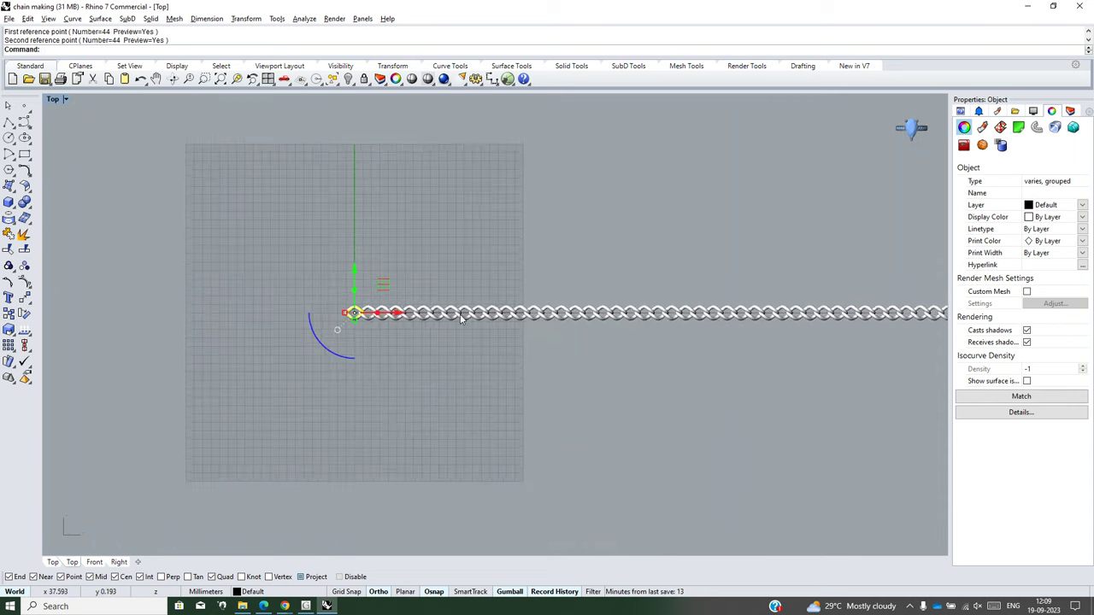
scroll(350, 317, "down", 3)
scroll(681, 318, "up", 5)
scroll(681, 318, "up", 1)
scroll(676, 314, "up", 2)
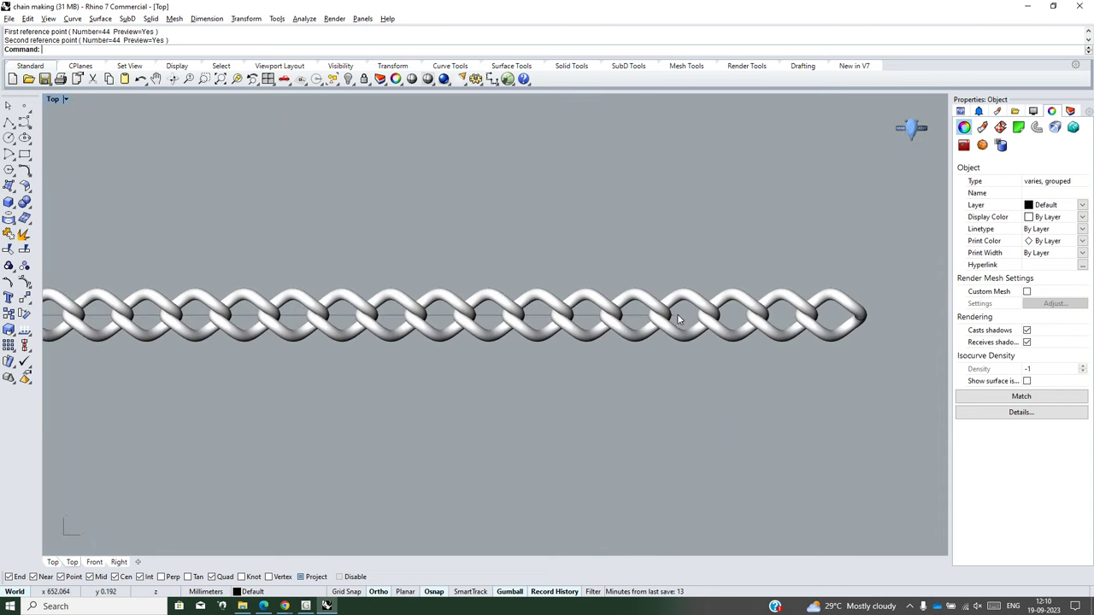
scroll(677, 314, "down", 2)
scroll(784, 298, "down", 2)
scroll(718, 301, "down", 1)
scroll(393, 312, "up", 3)
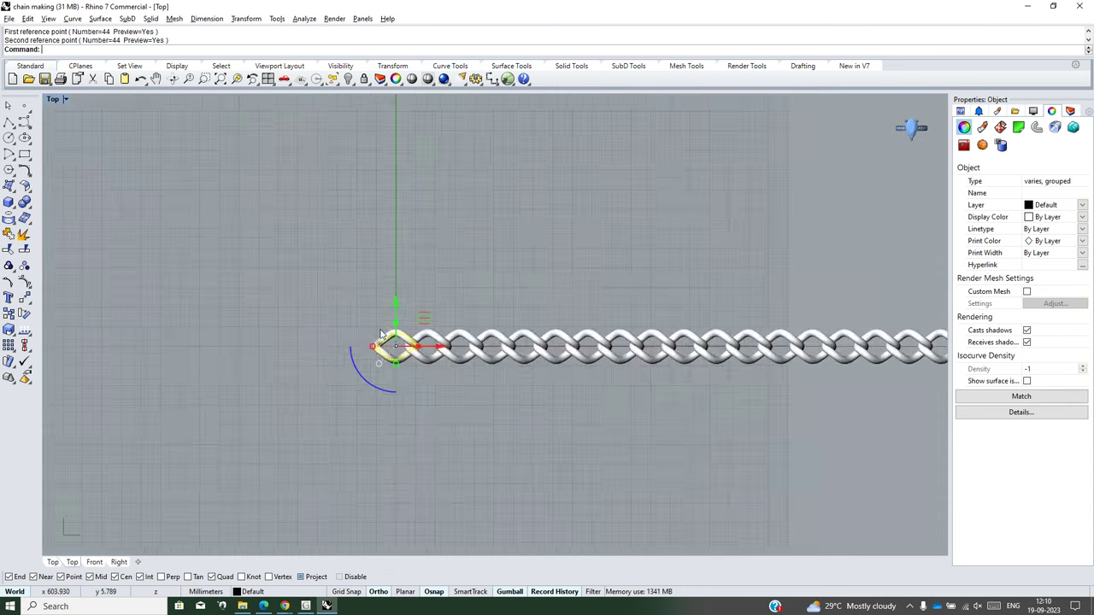
scroll(444, 372, "up", 2)
Step: Undo the linear array, then try a gumball copy of the link along X and undo it
key("ctrl+z")
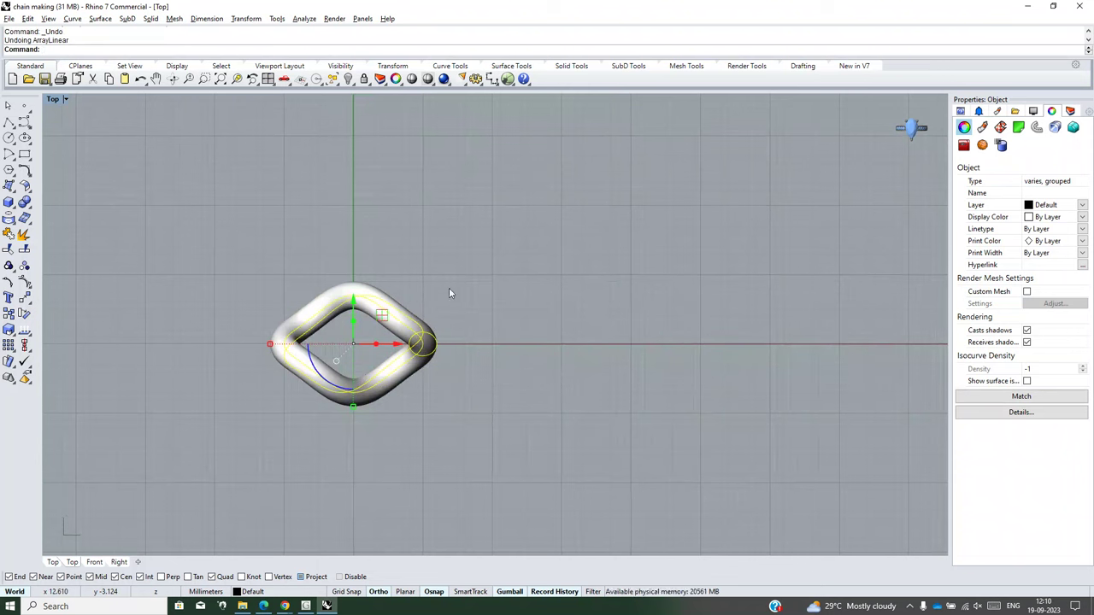
left_click(453, 283)
left_click(382, 317)
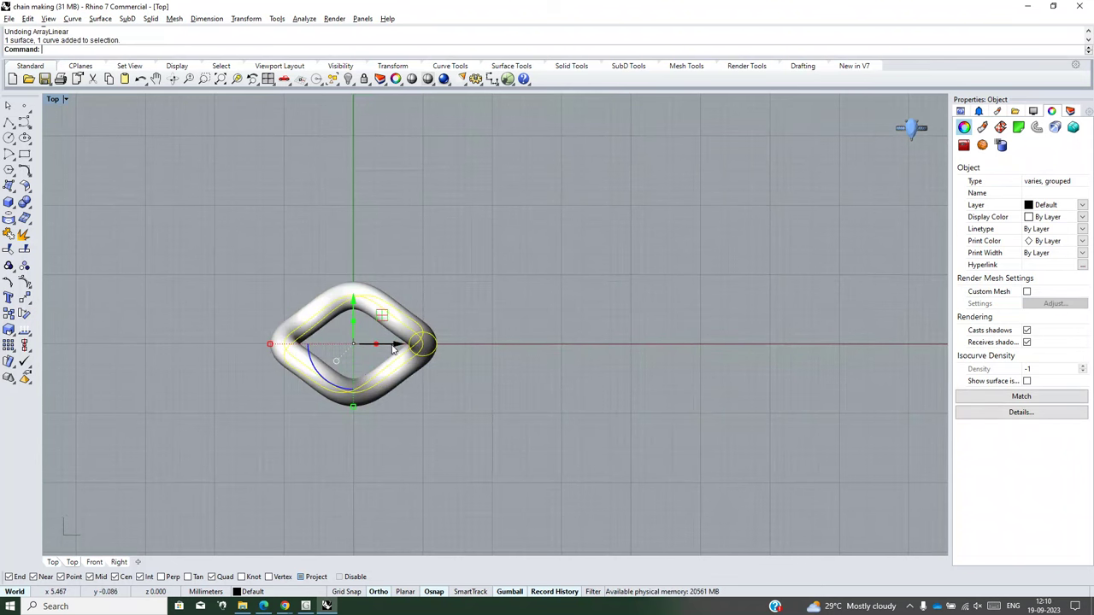
left_click_drag(394, 347, 503, 367)
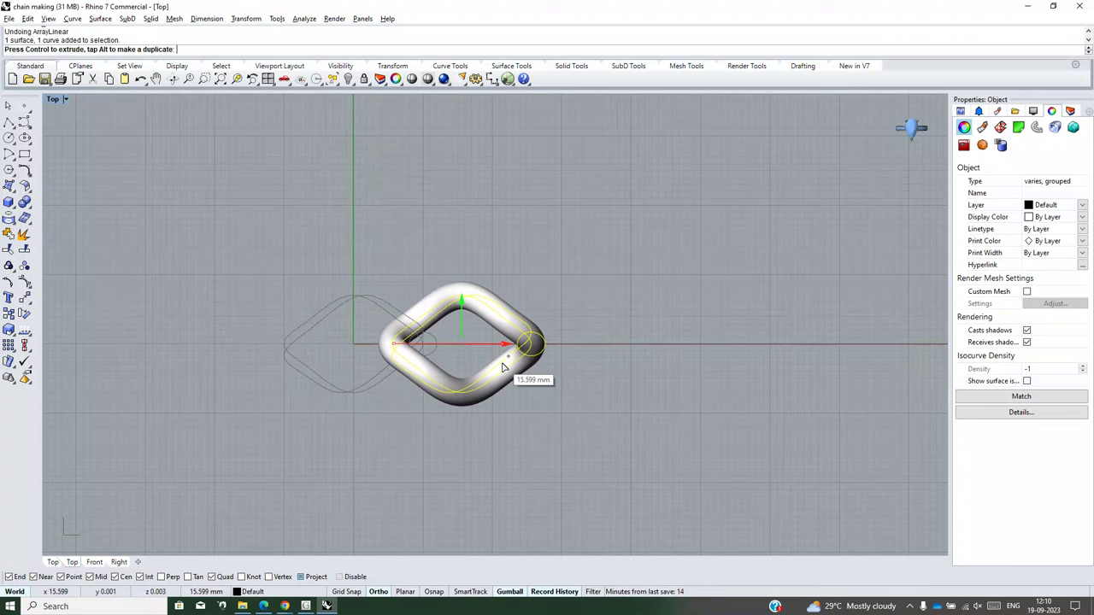
left_click_drag(503, 368, 503, 367)
left_click(428, 422)
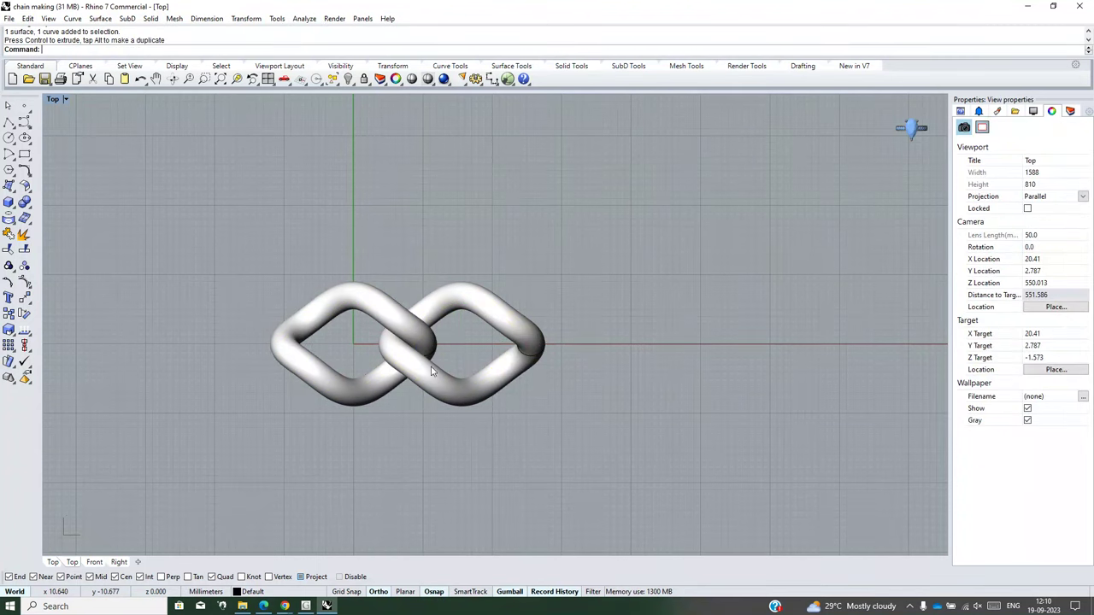
key("ctrl+z")
Step: Reselect the single chain link with its curve and open the Array flyout
left_click(407, 332)
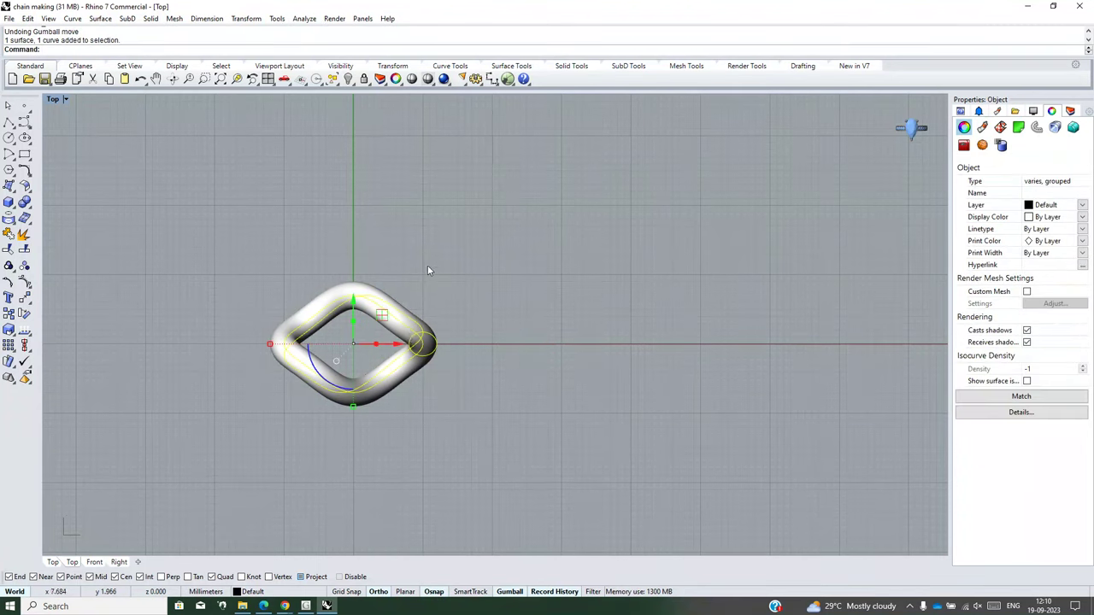
left_click(435, 247)
left_click(386, 309)
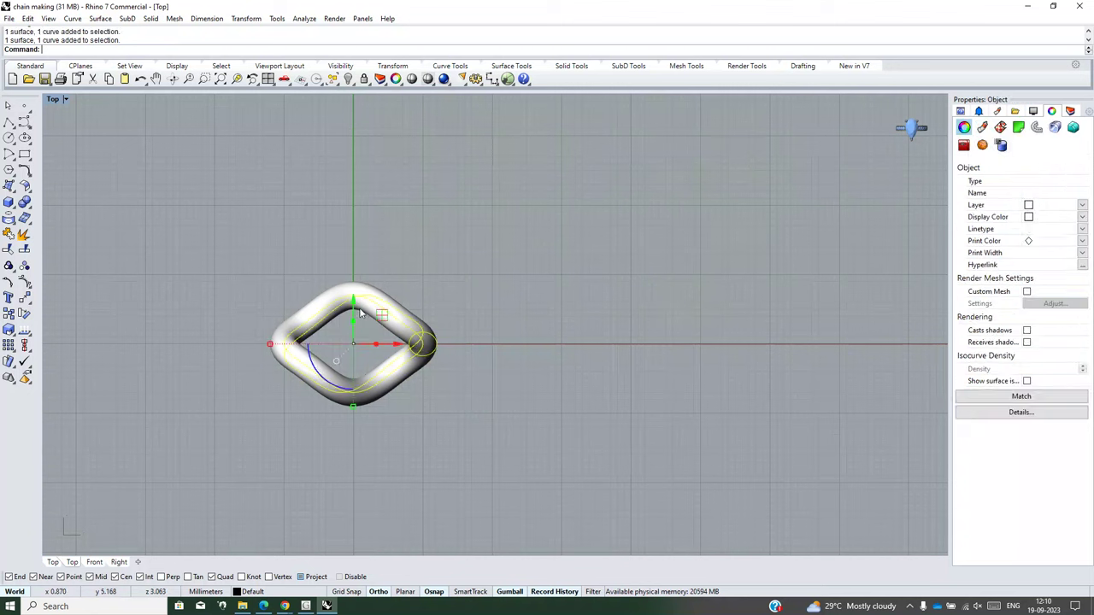
left_click(23, 348)
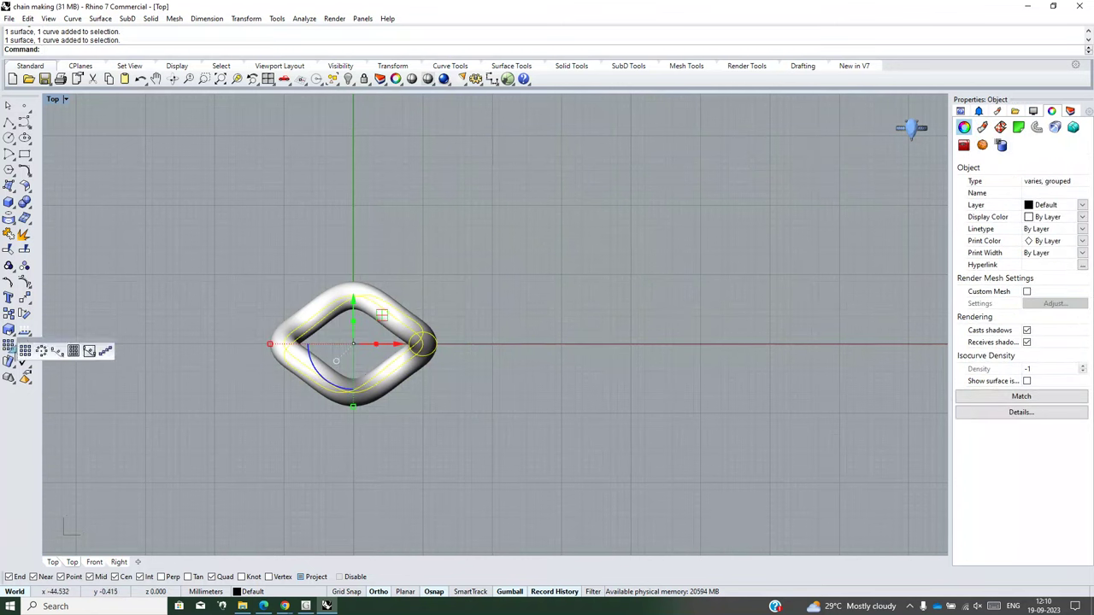
Step: Try Array Along Curve, cancel it, and reselect the chain link
left_click(59, 354)
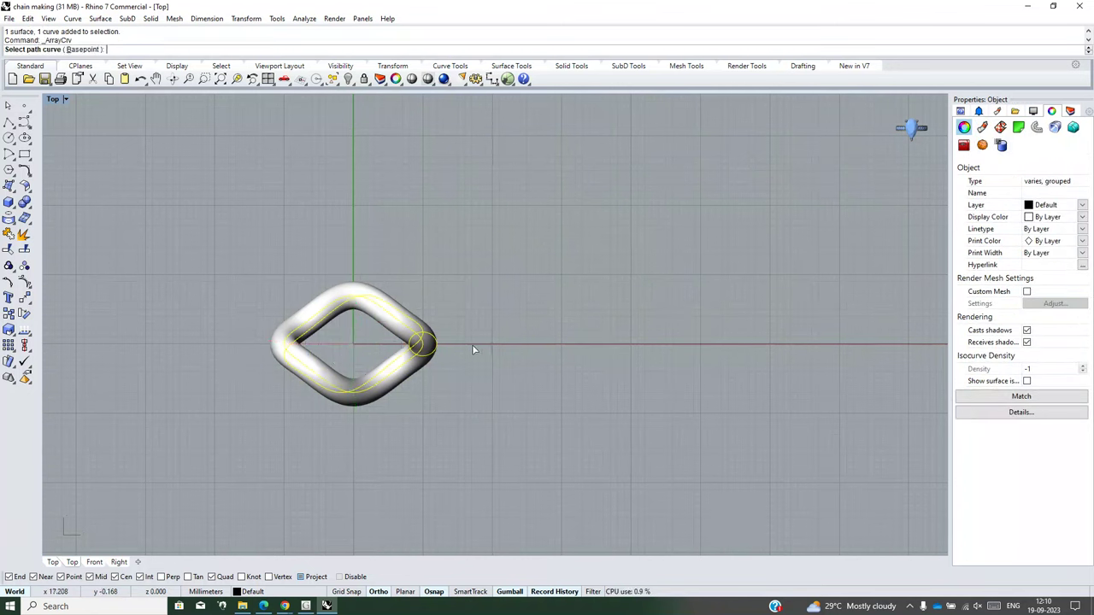
scroll(462, 345, "down", 3)
scroll(435, 343, "down", 3)
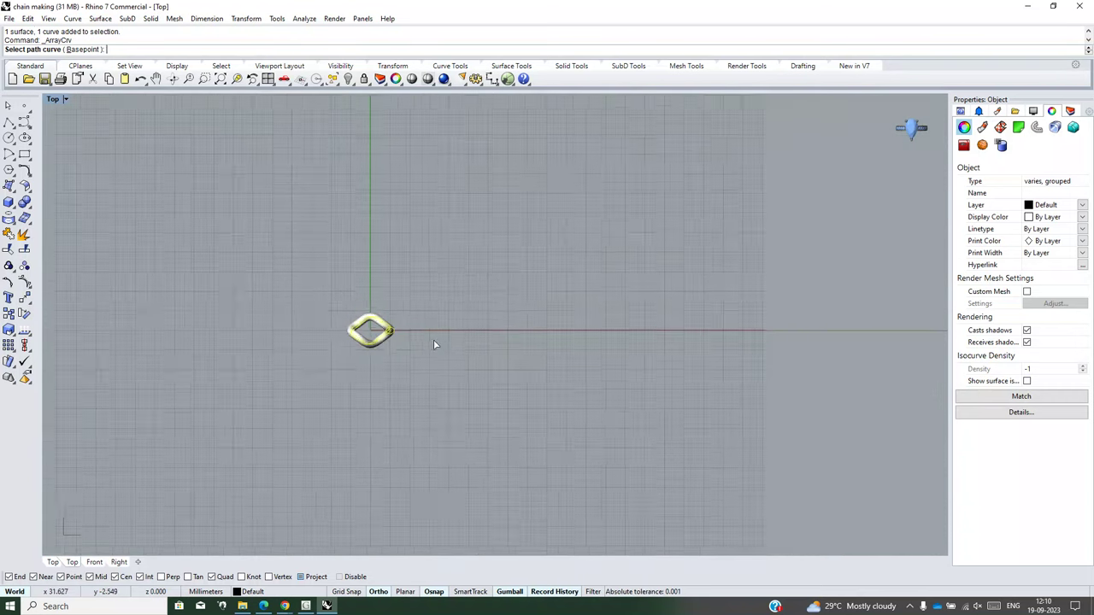
scroll(436, 343, "down", 2)
right_click(364, 79)
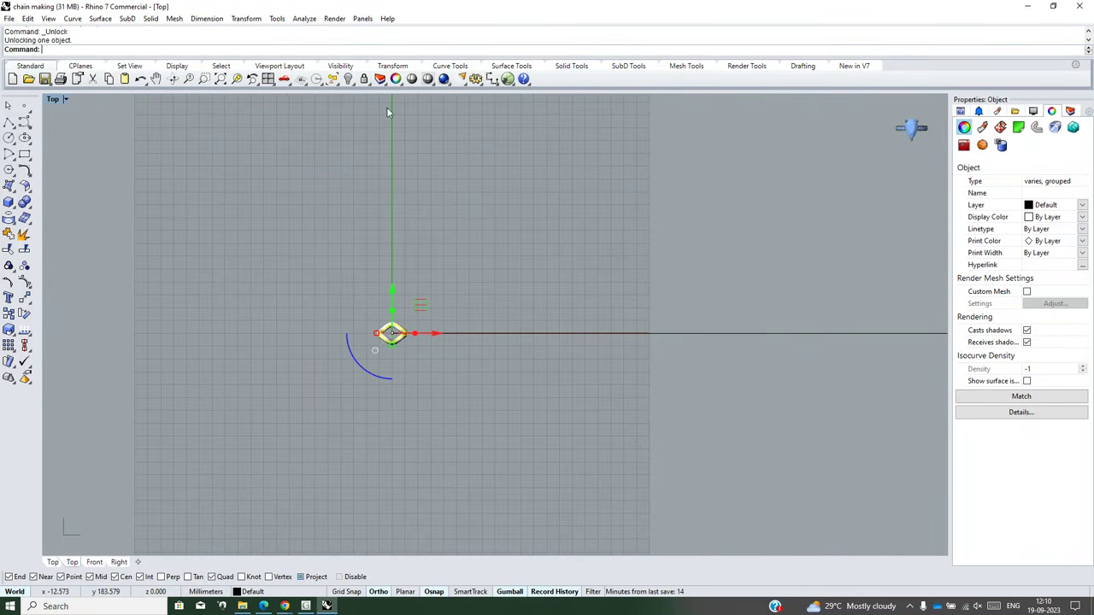
scroll(403, 347, "up", 3)
left_click(385, 352)
left_click(380, 323)
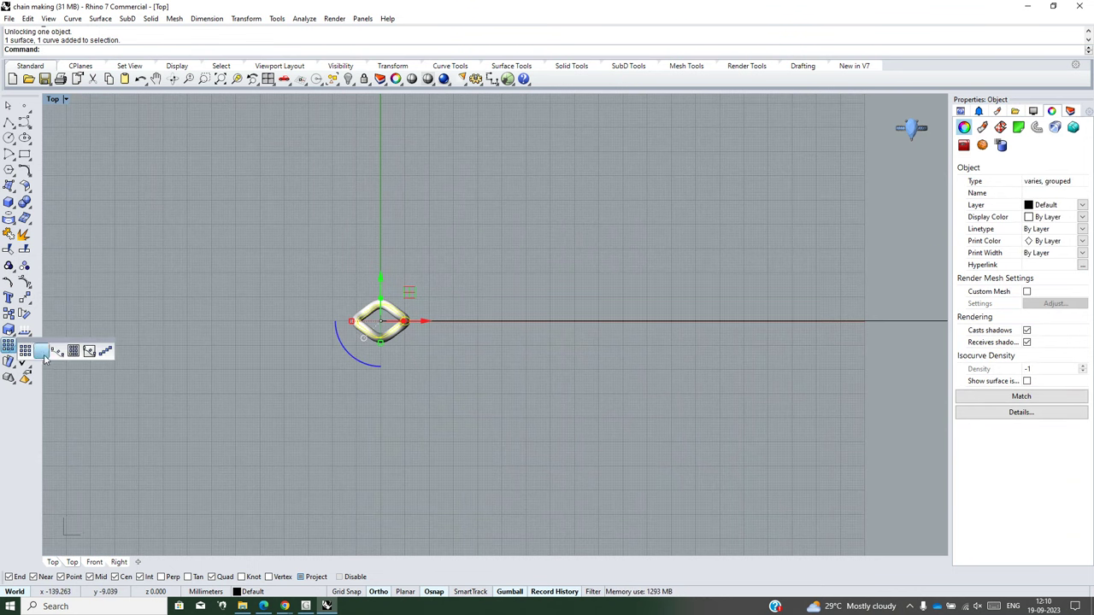
Step: Run Array Along Curve on the path curve and switch spacing to Distance
left_click(16, 352)
left_click(58, 351)
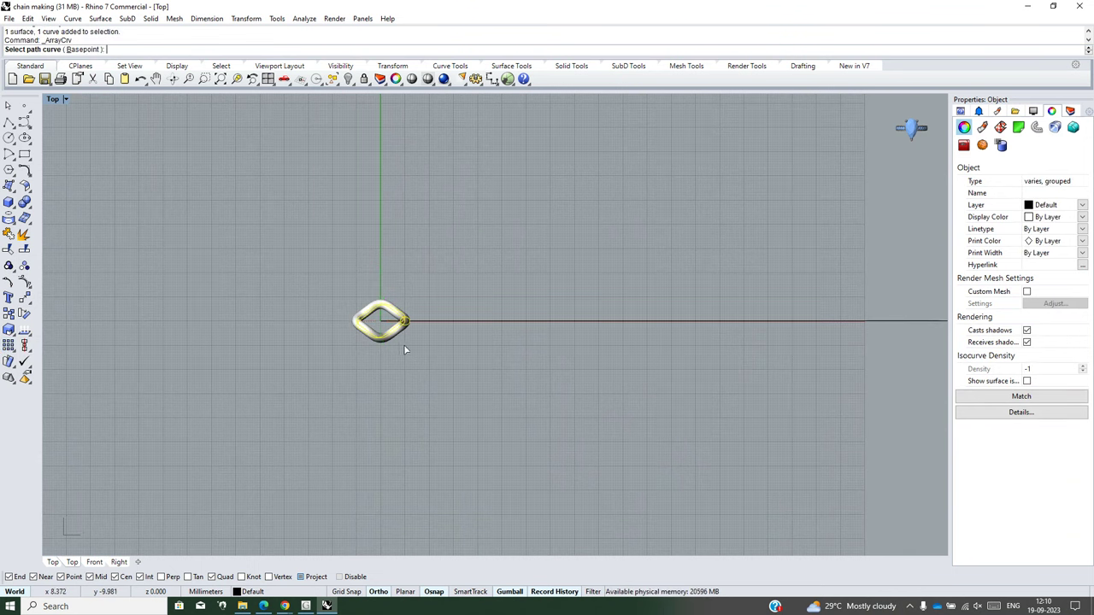
left_click(429, 316)
type("65.5")
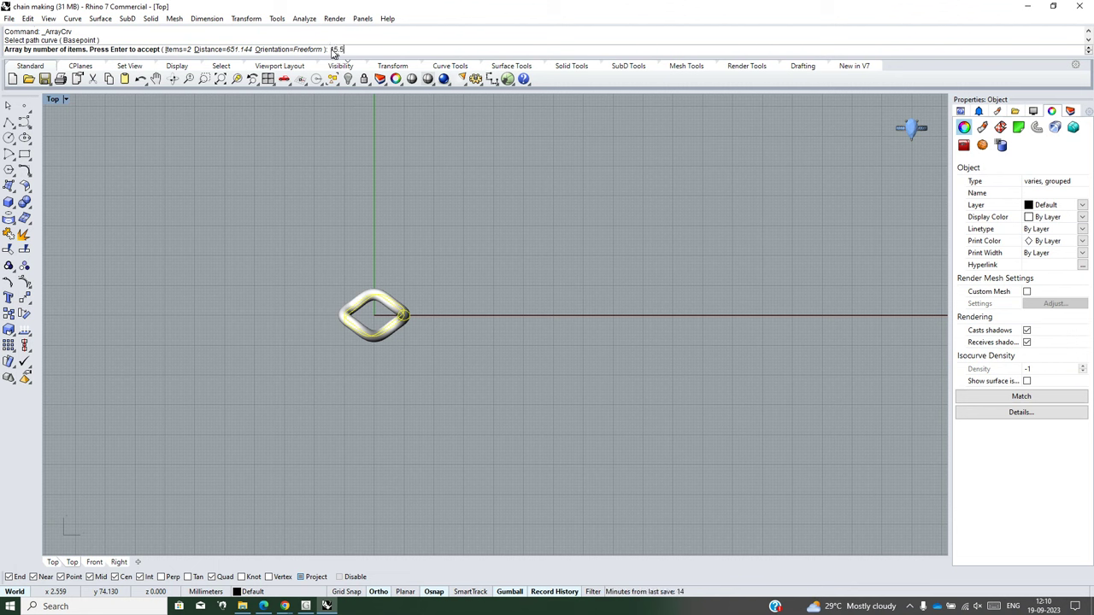
key("Return")
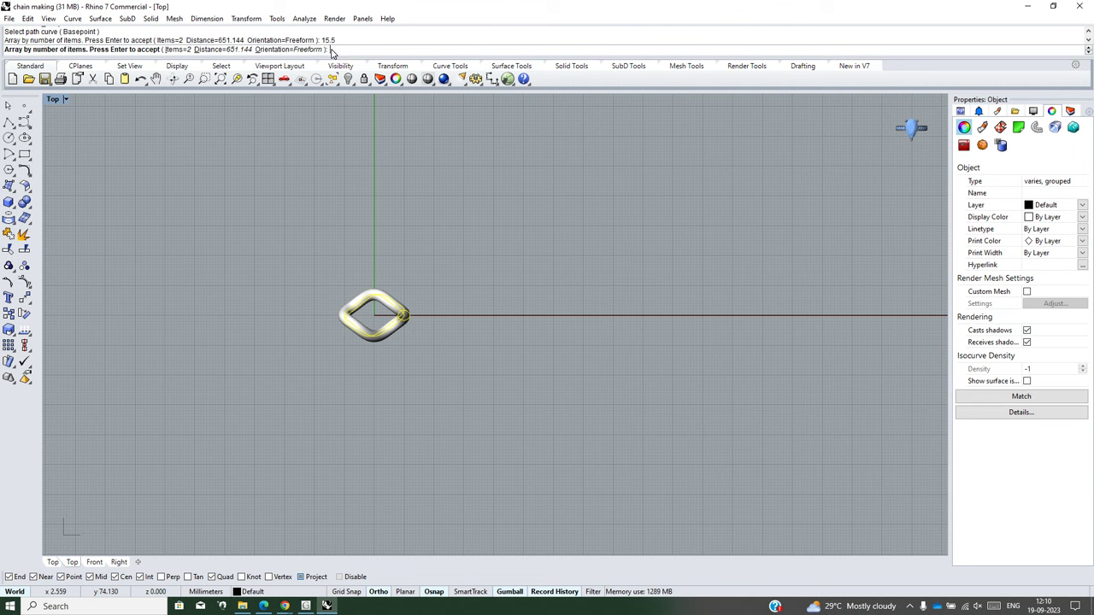
left_click(227, 50)
scroll(363, 342, "down", 1)
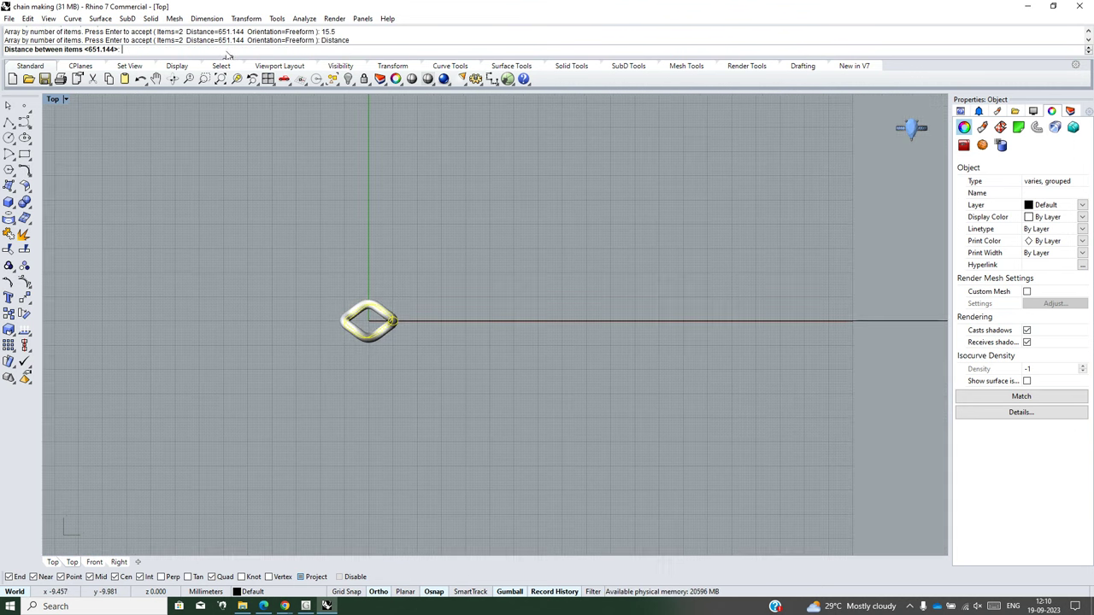
Step: Set 15.5 mm spacing between links and accept the along-curve chain array
type("15.5")
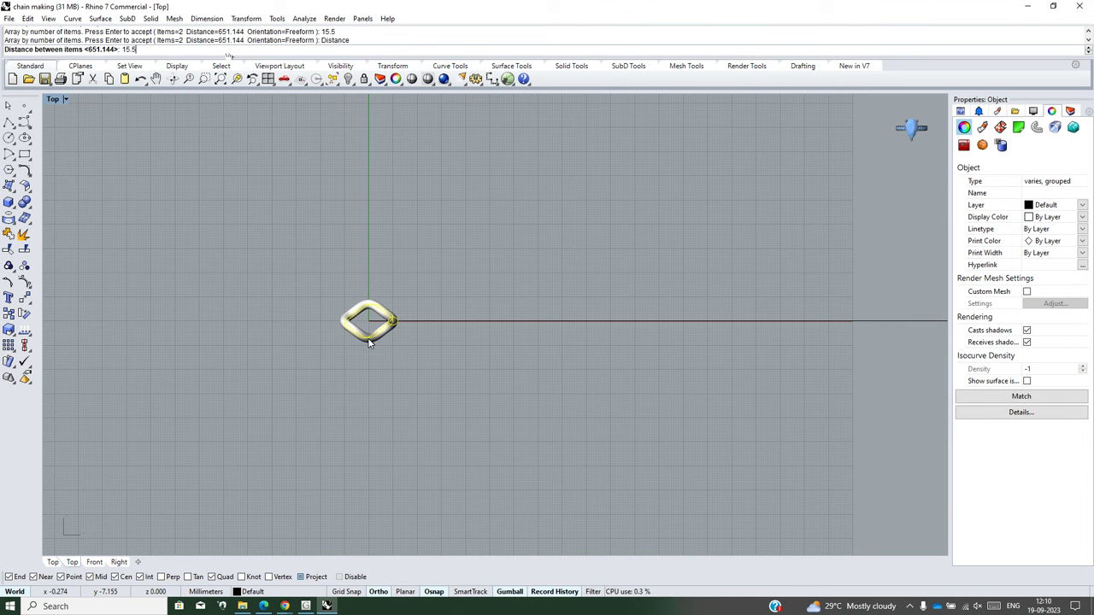
key("Return")
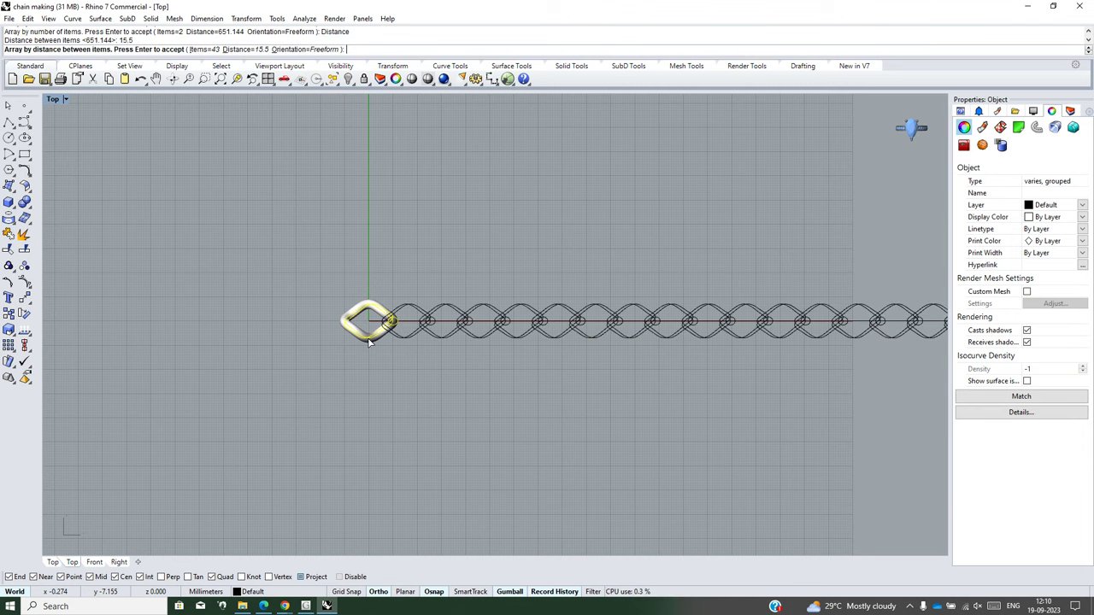
scroll(370, 340, "down", 2)
scroll(551, 338, "down", 1)
scroll(886, 335, "up", 2)
scroll(816, 332, "up", 5)
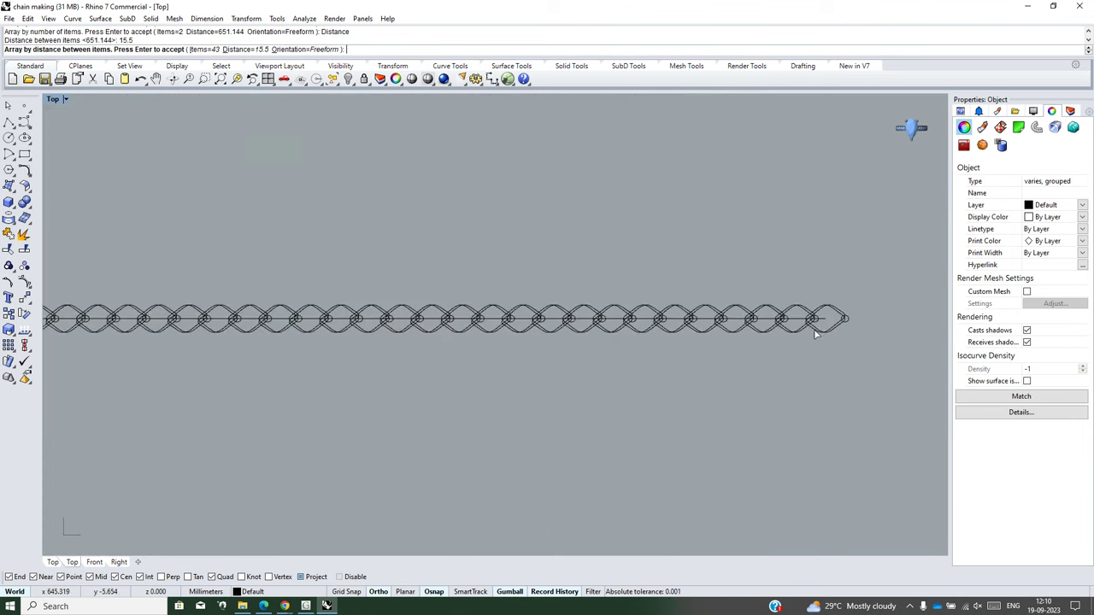
scroll(822, 329, "up", 2)
scroll(825, 327, "down", 2)
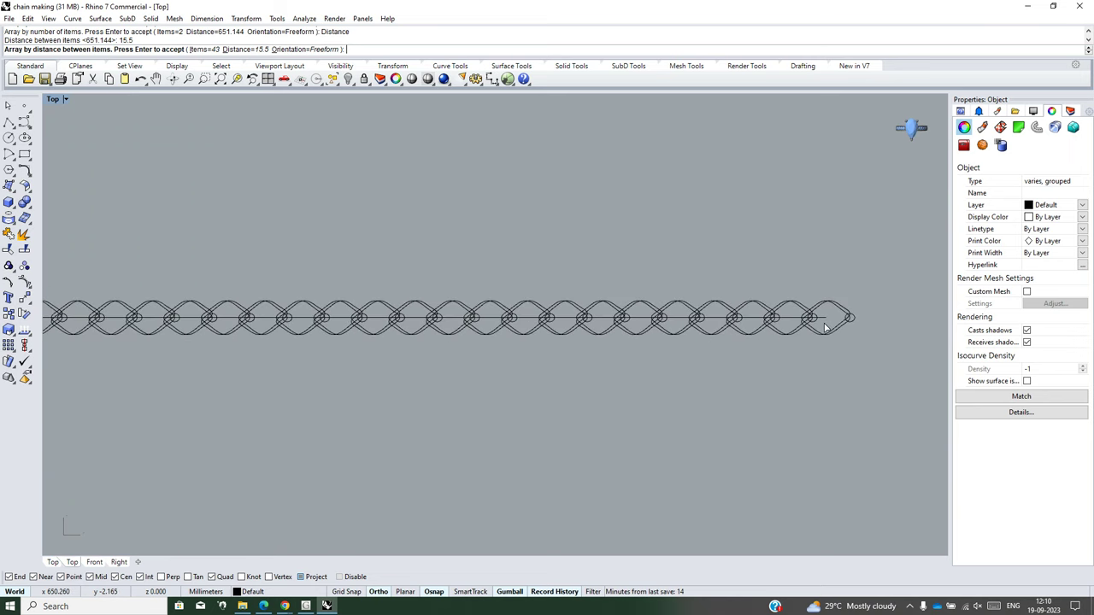
scroll(827, 326, "down", 2)
scroll(827, 325, "down", 1)
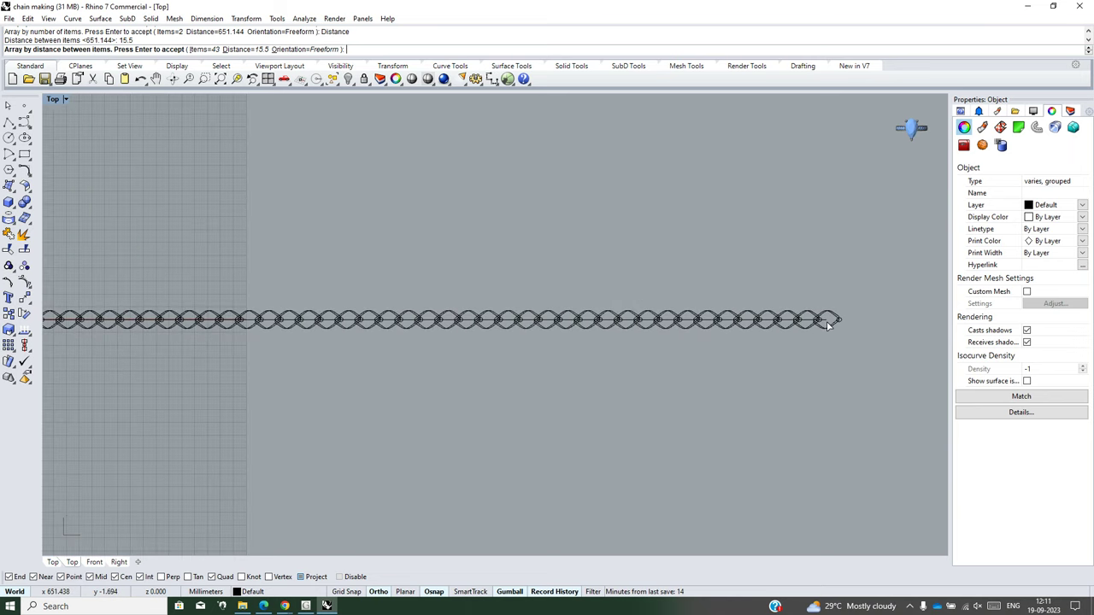
scroll(828, 326, "down", 1)
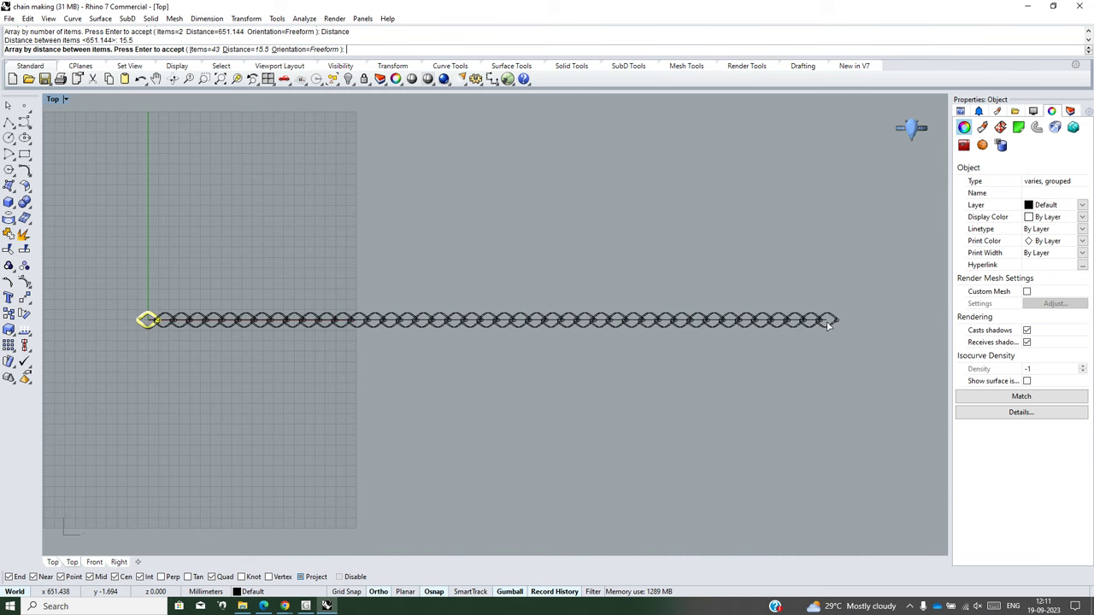
scroll(826, 323, "up", 2)
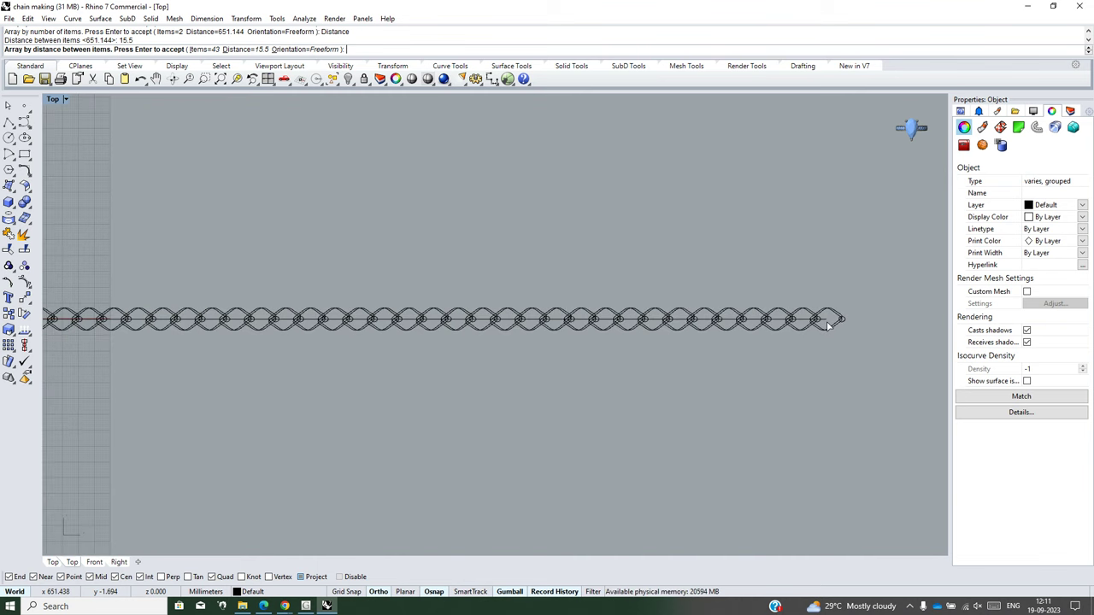
scroll(826, 323, "up", 2)
key("Return")
Step: Delete the extra link at the chain's right end, leaving 42 links
scroll(826, 326, "down", 3)
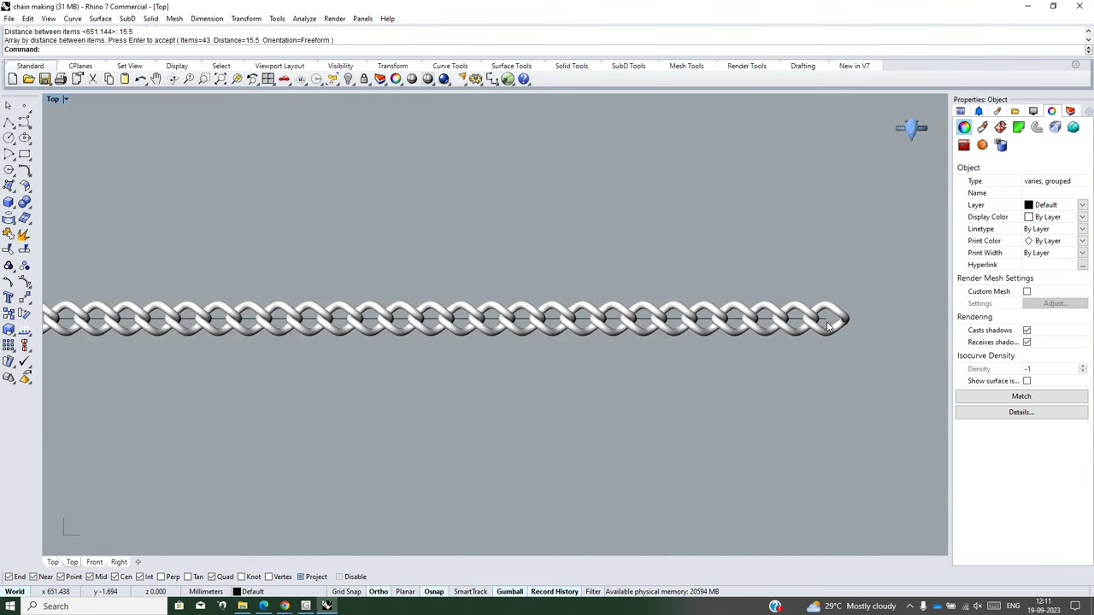
left_click(613, 408)
scroll(701, 385, "down", 2)
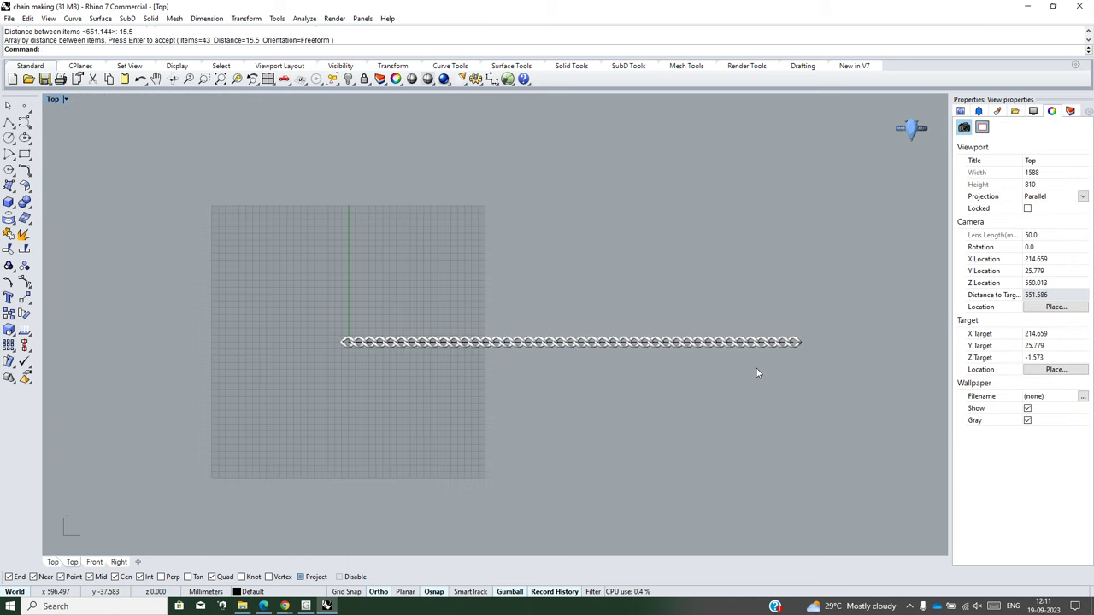
scroll(436, 359, "up", 5)
scroll(196, 325, "up", 3)
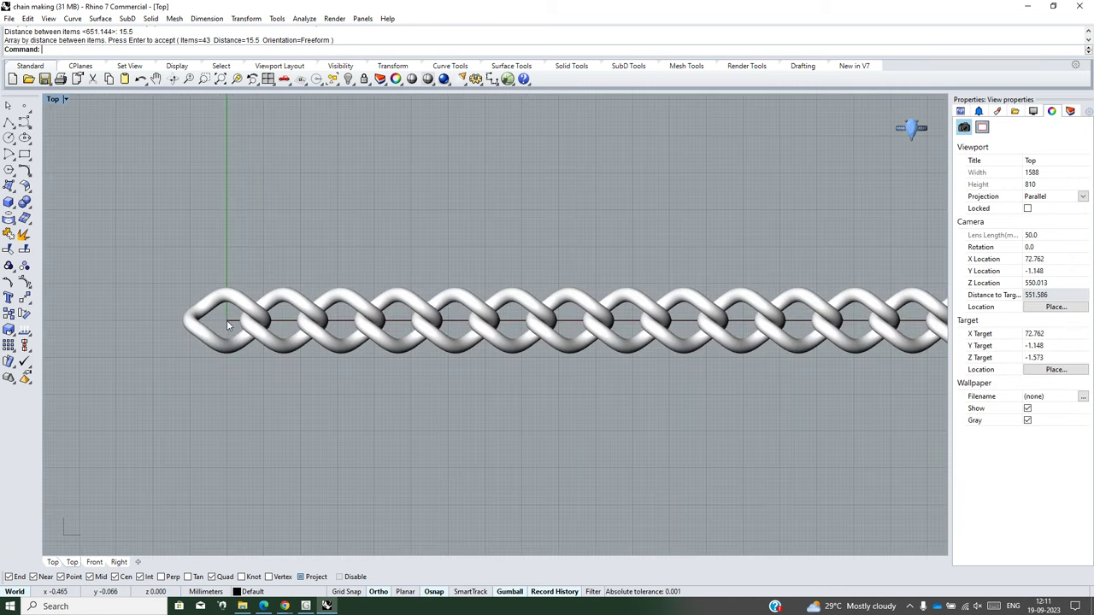
left_click(229, 319)
left_click(276, 365)
scroll(256, 359, "down", 2)
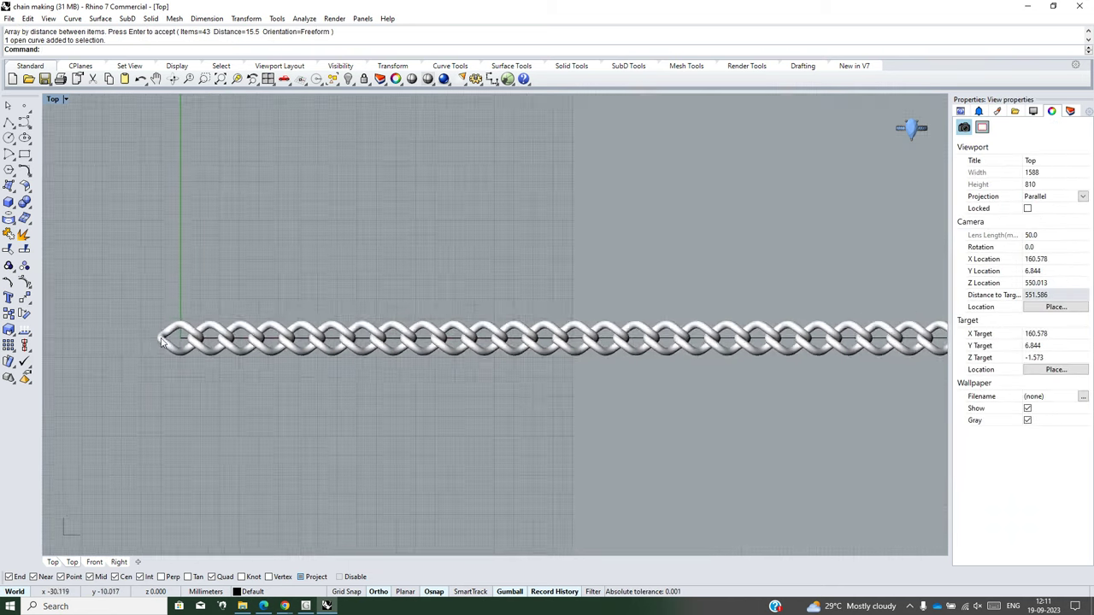
scroll(200, 344, "down", 1)
scroll(205, 346, "down", 2)
left_click(869, 349)
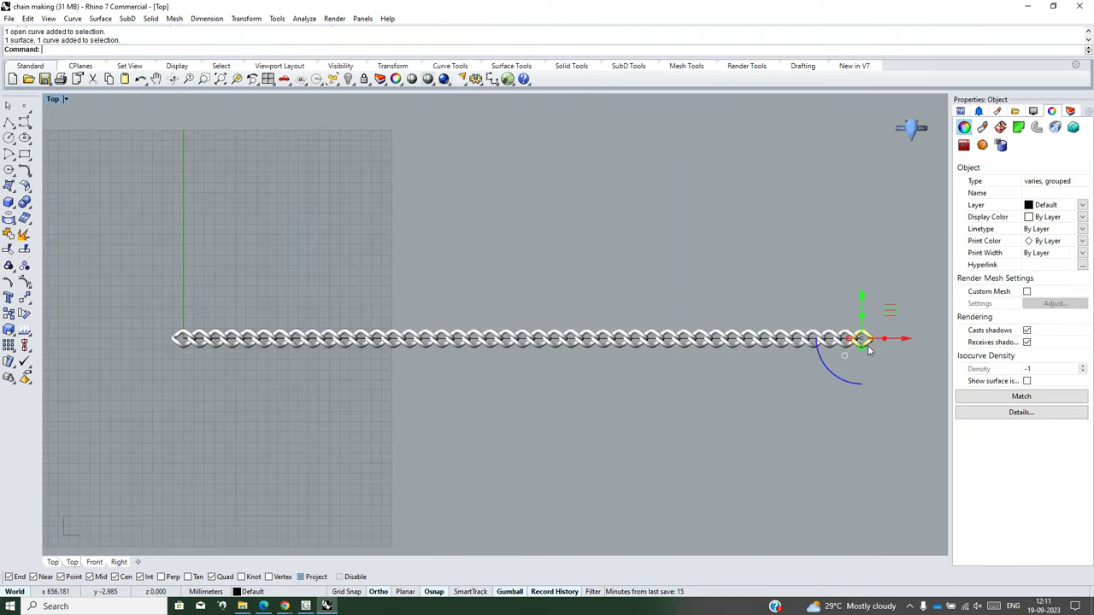
key("Delete")
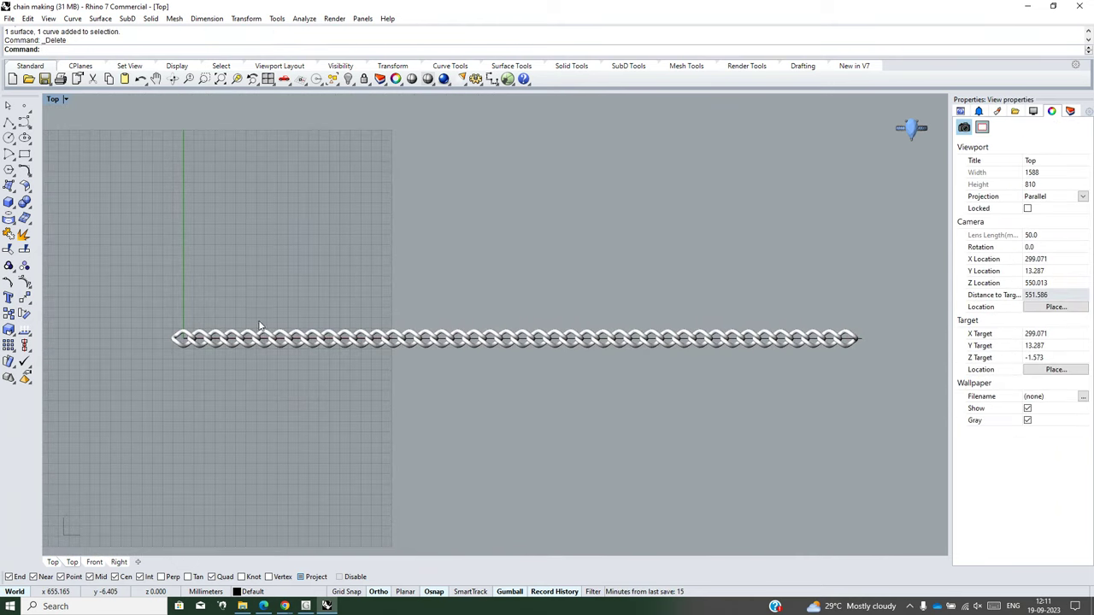
Step: Window-select the whole chain, then remove the centre curve from the selection
scroll(580, 334, "down", 2)
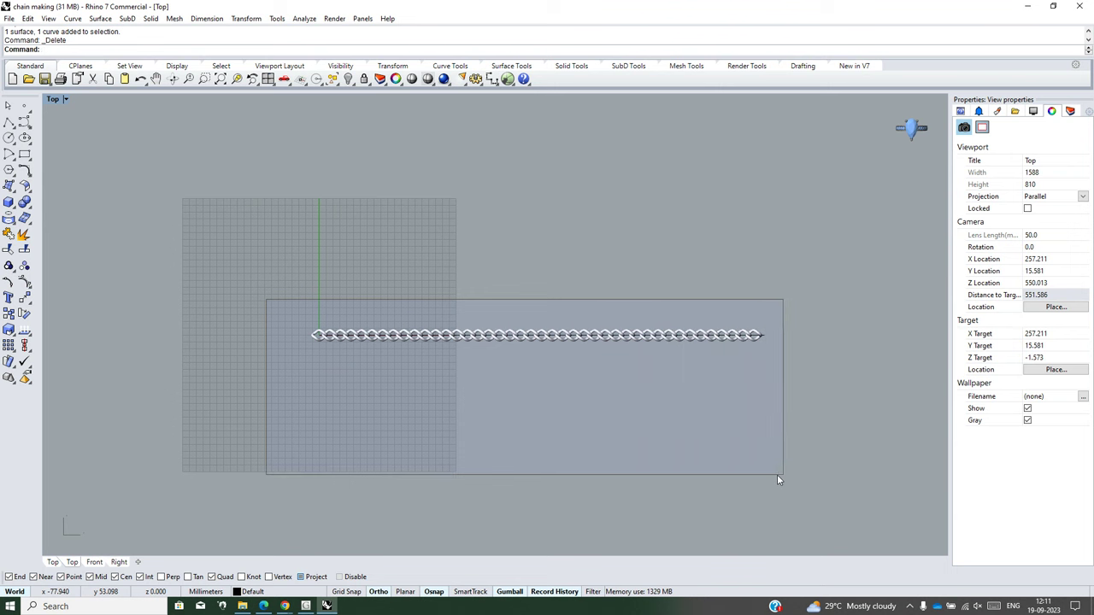
left_click_drag(731, 466, 765, 479)
scroll(763, 337, "up", 4)
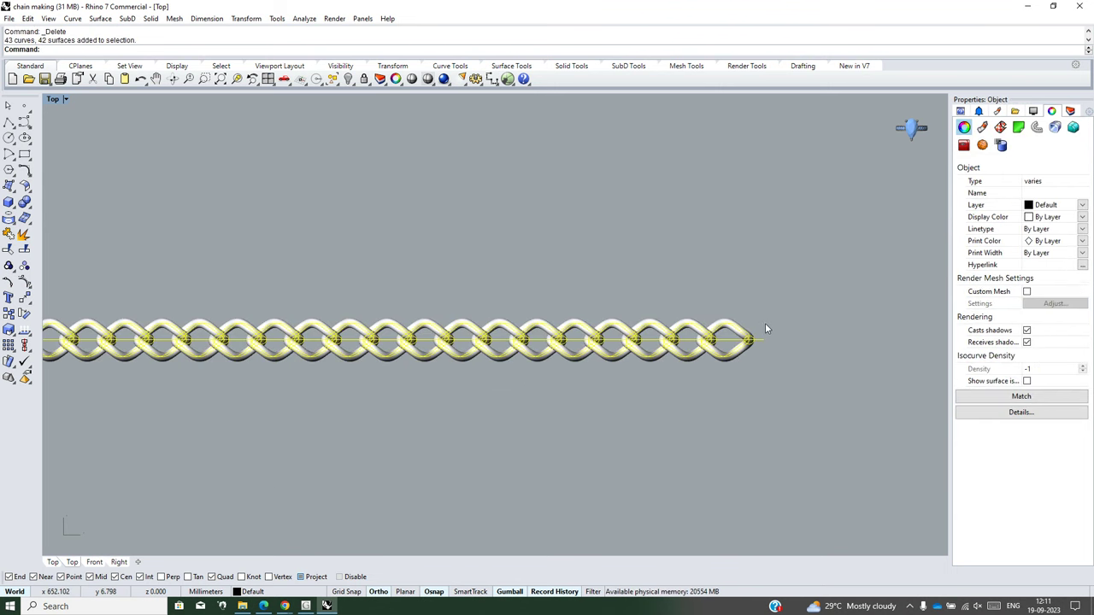
scroll(764, 334, "up", 5)
left_click(752, 359, "ctrl")
scroll(752, 385, "down", 4)
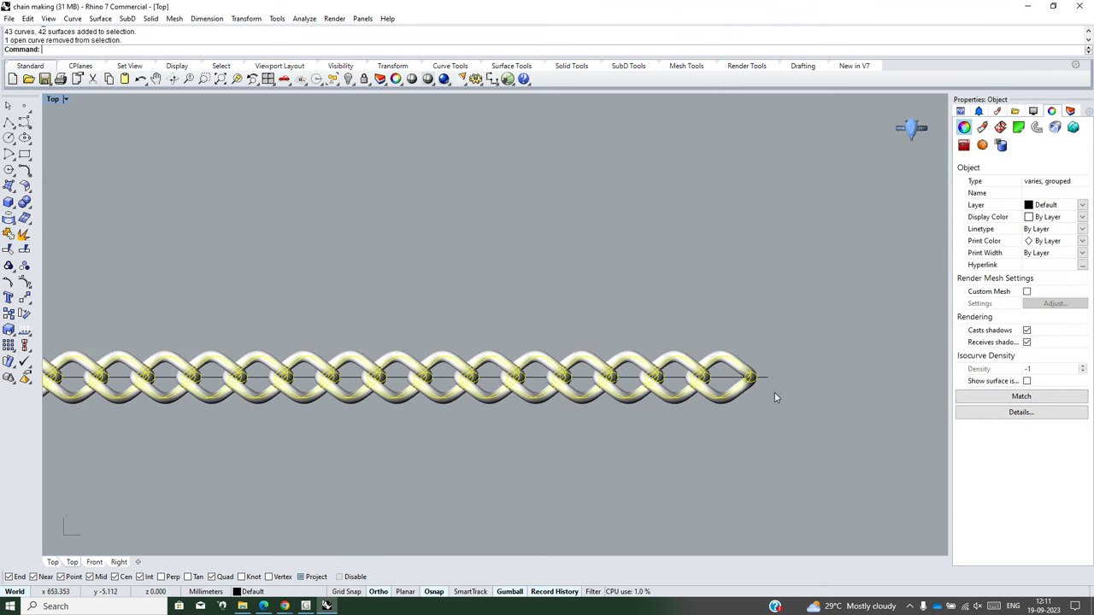
type("Group")
Step: Group the chain links and turn on the neckline curve and bust model layers
key("Return")
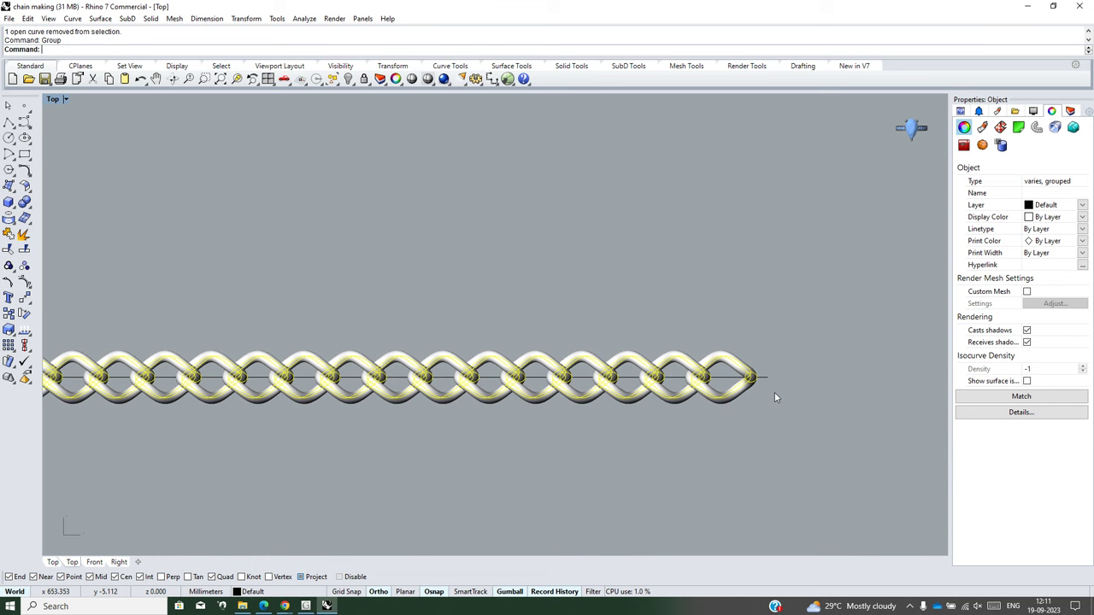
scroll(774, 392, "down", 4)
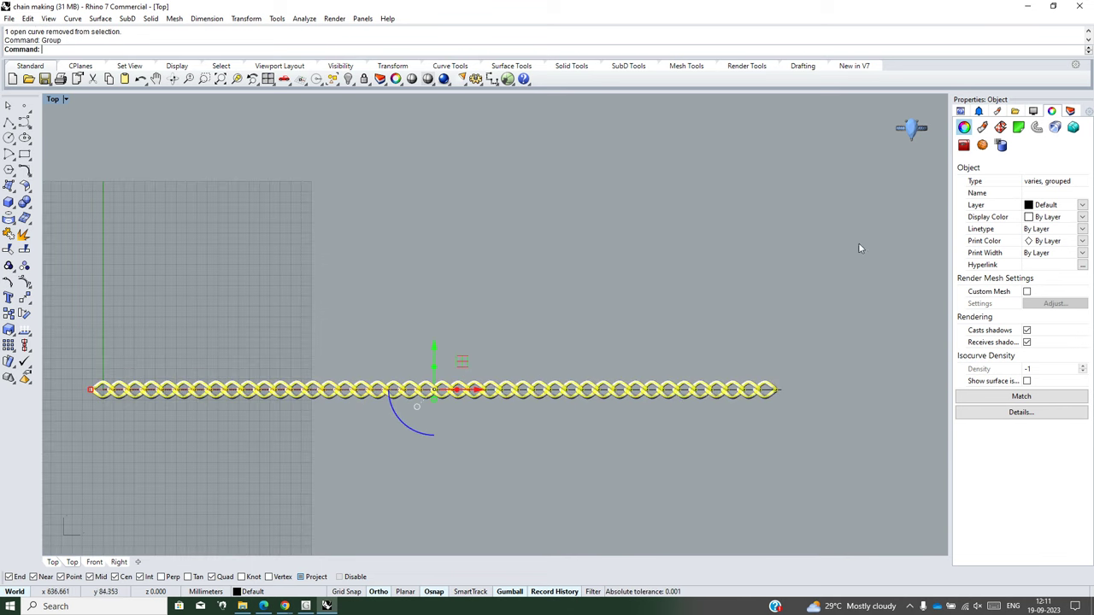
left_click(1070, 112)
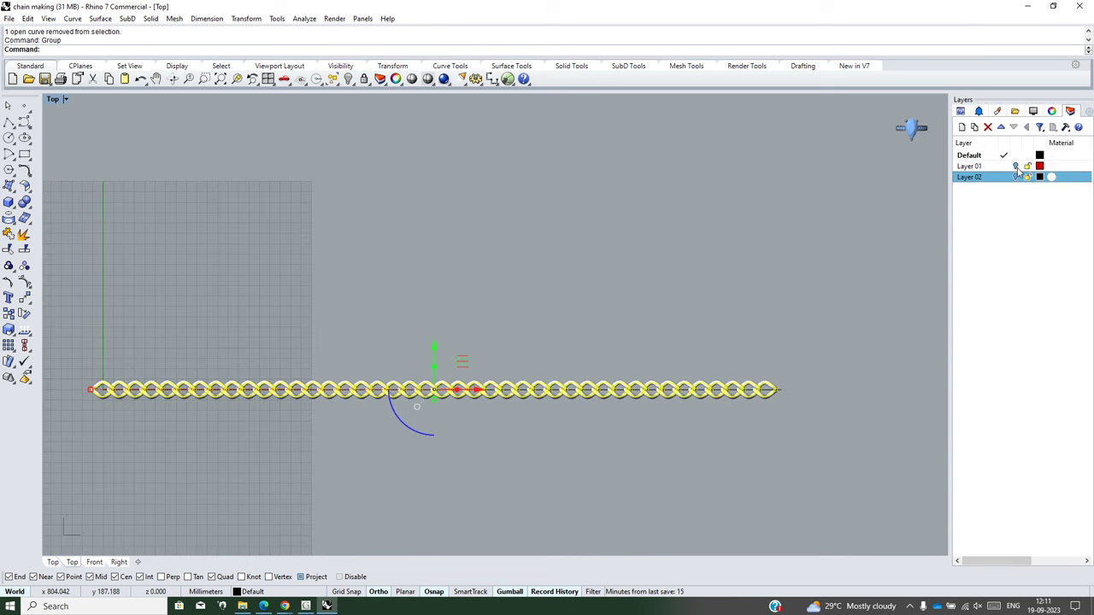
left_click(1017, 168)
left_click(1015, 177)
scroll(629, 275, "down", 3)
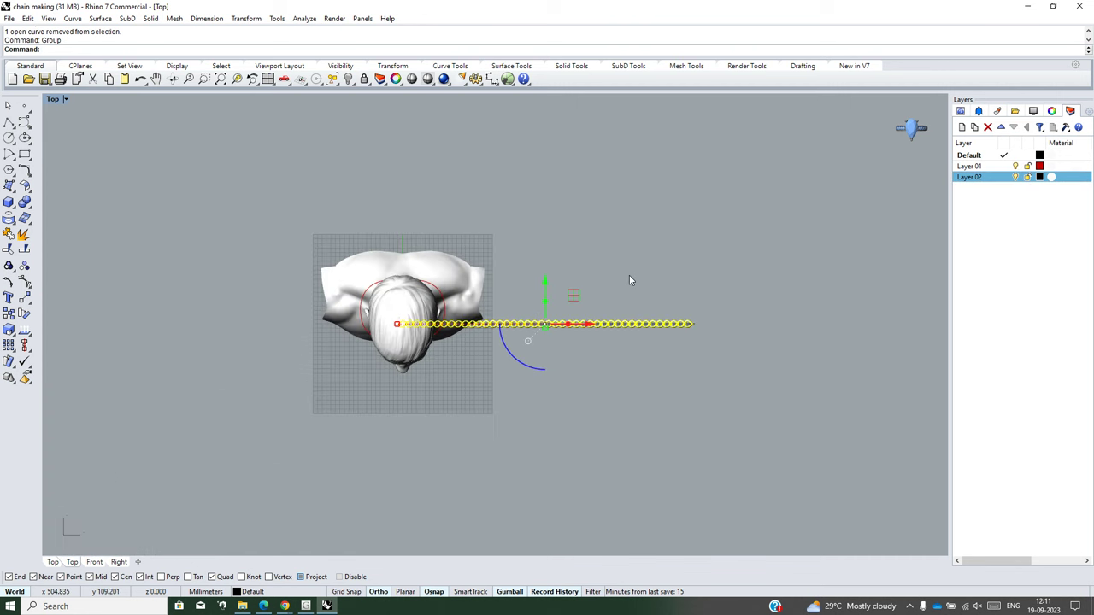
Step: Switch to a perspective view and select the whole chain beside the bust
left_click(629, 275)
type("P")
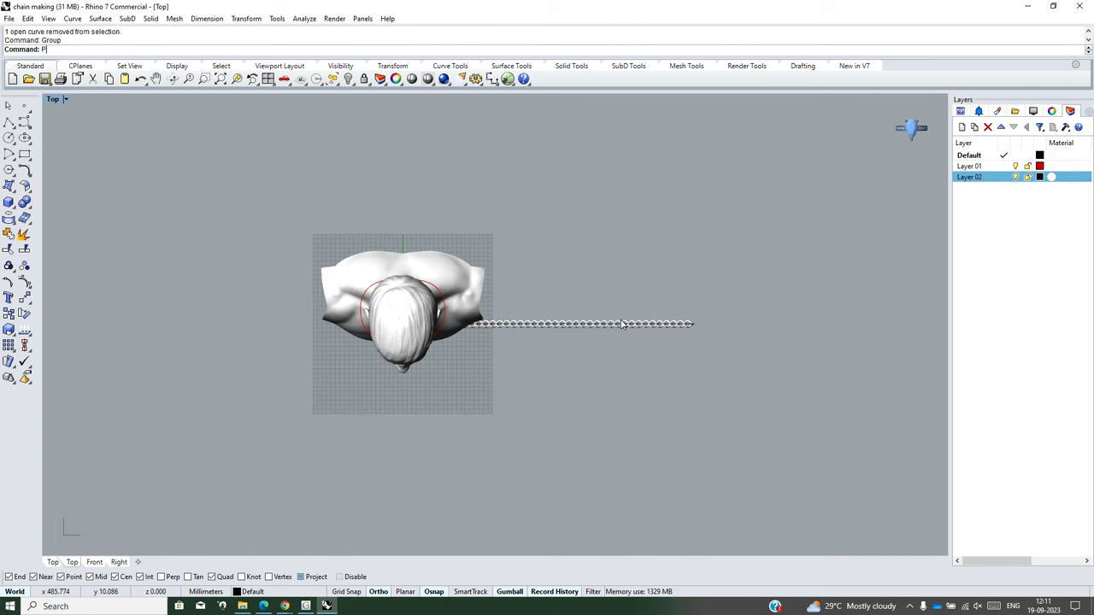
key("Return")
scroll(439, 273, "up", 4)
scroll(454, 387, "up", 3)
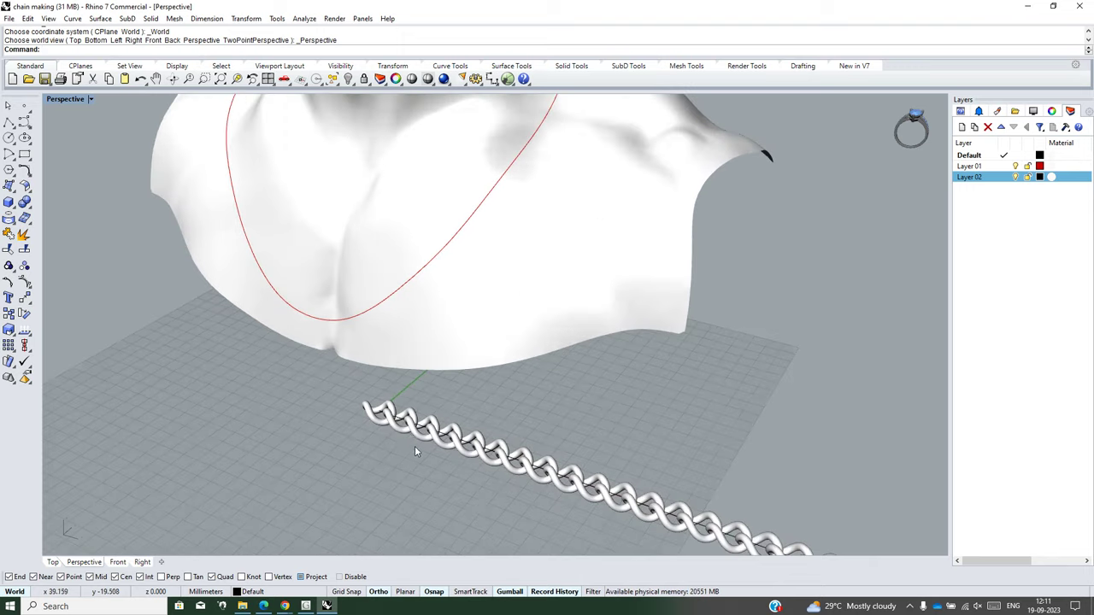
left_click(419, 435)
scroll(423, 437, "up", 3)
scroll(427, 440, "up", 2)
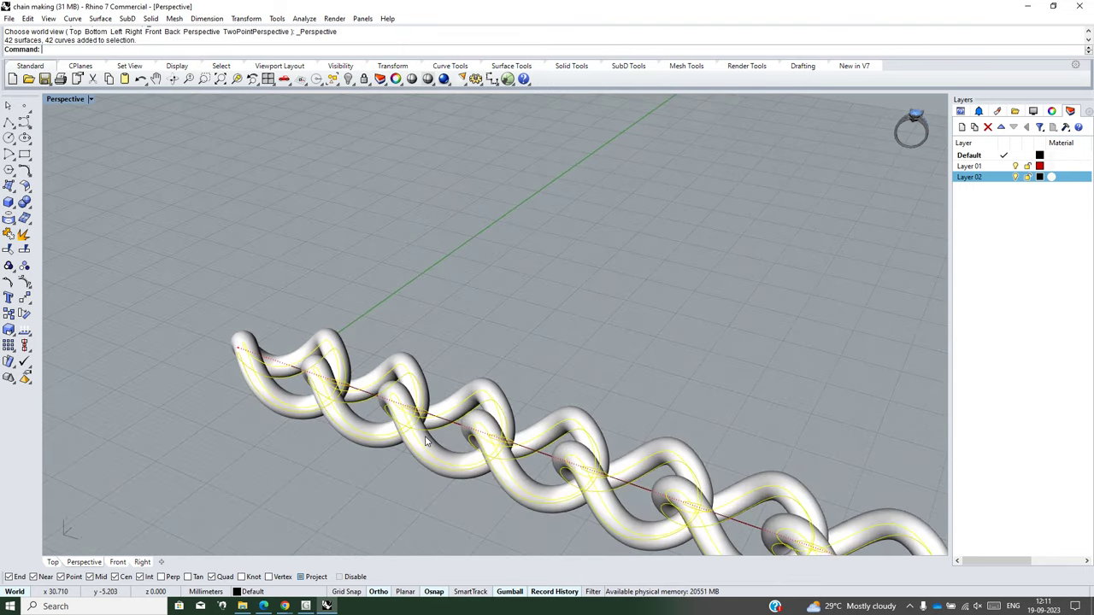
left_click(246, 18)
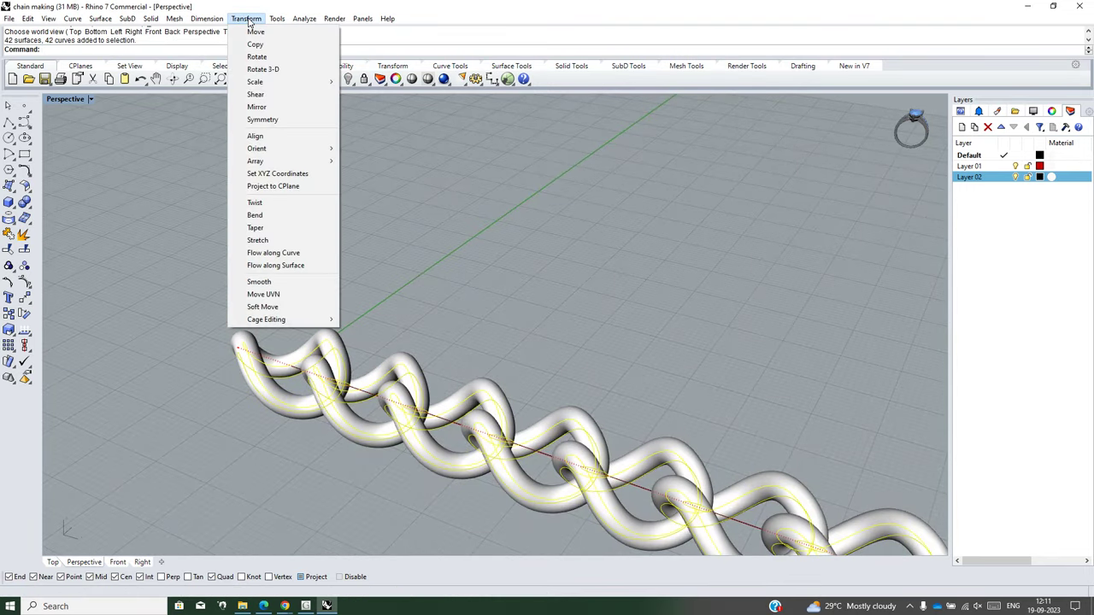
Step: Start Flow along Curve with the chain's straight centre line as the base curve
left_click(298, 254)
scroll(309, 324, "up", 1)
scroll(304, 342, "up", 1)
scroll(295, 367, "up", 1)
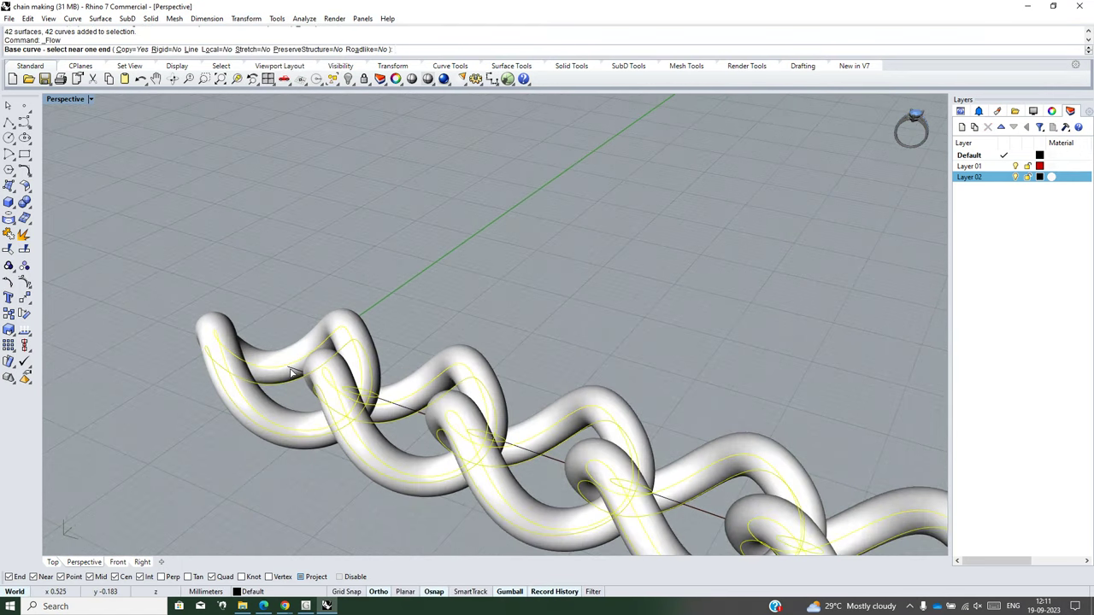
left_click(291, 373)
Step: Pick the red neckline as the target curve so the chain wraps the neck
scroll(398, 325, "down", 1)
scroll(385, 316, "down", 1)
scroll(363, 308, "down", 1)
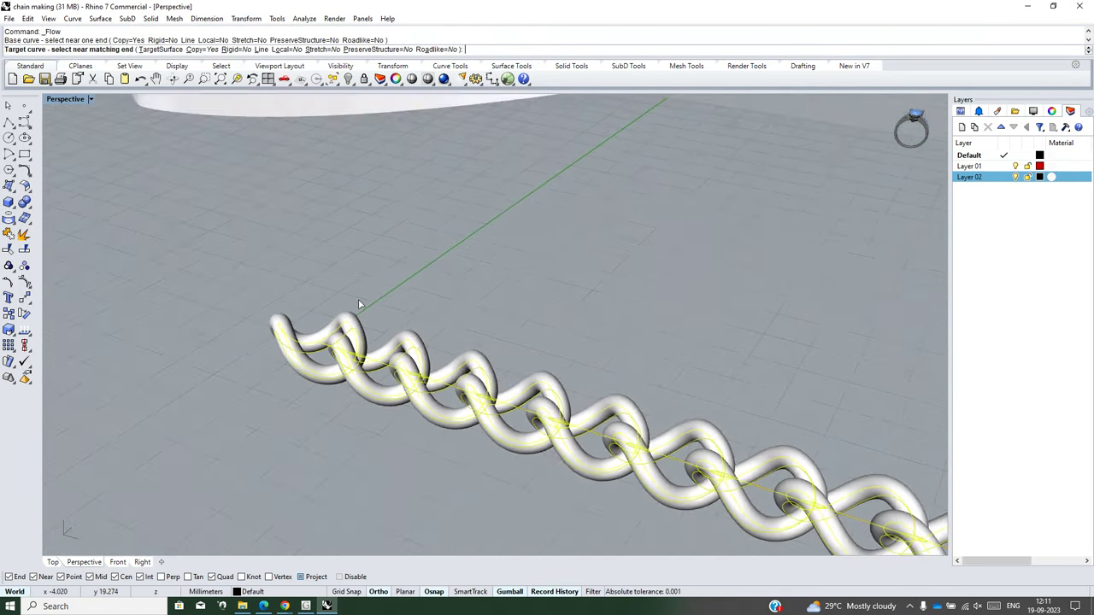
scroll(363, 299, "down", 2)
scroll(376, 282, "down", 2)
scroll(410, 291, "down", 2)
scroll(467, 306, "up", 1)
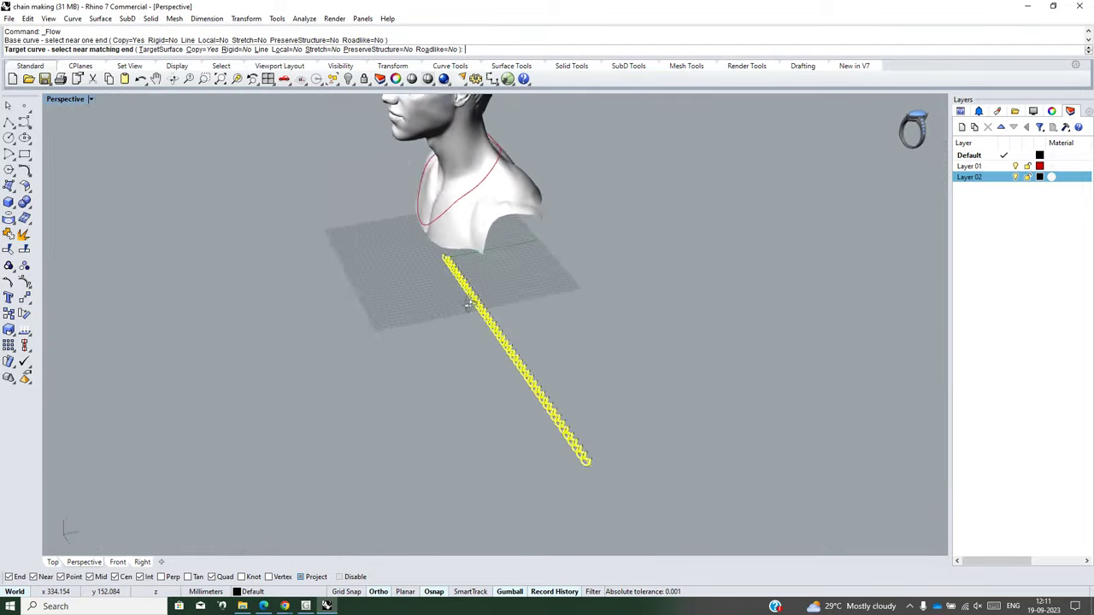
right_click_drag(467, 306, 337, 288)
scroll(579, 185, "up", 5)
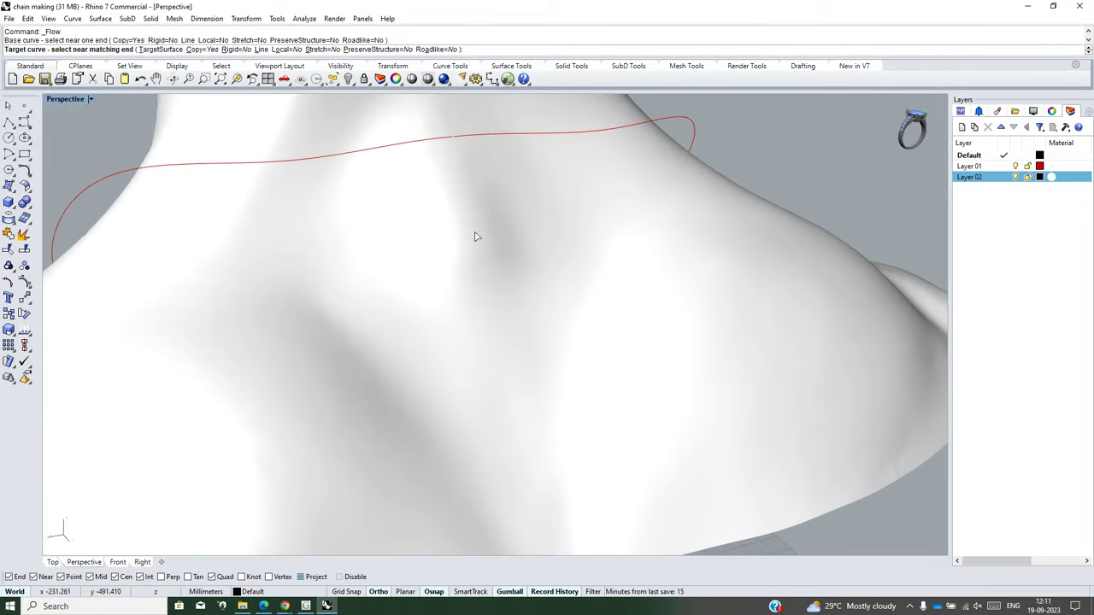
scroll(461, 226, "down", 3)
right_click_drag(451, 215, 466, 236)
scroll(501, 246, "up", 5)
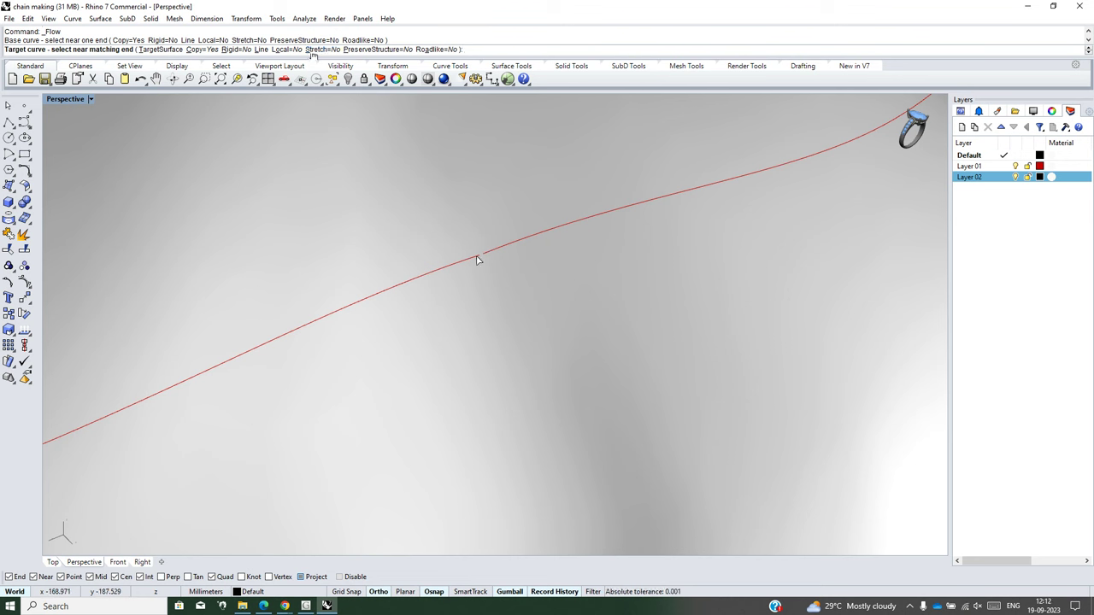
scroll(477, 258, "down", 5)
scroll(478, 252, "down", 3)
right_click_drag(481, 248, 562, 274)
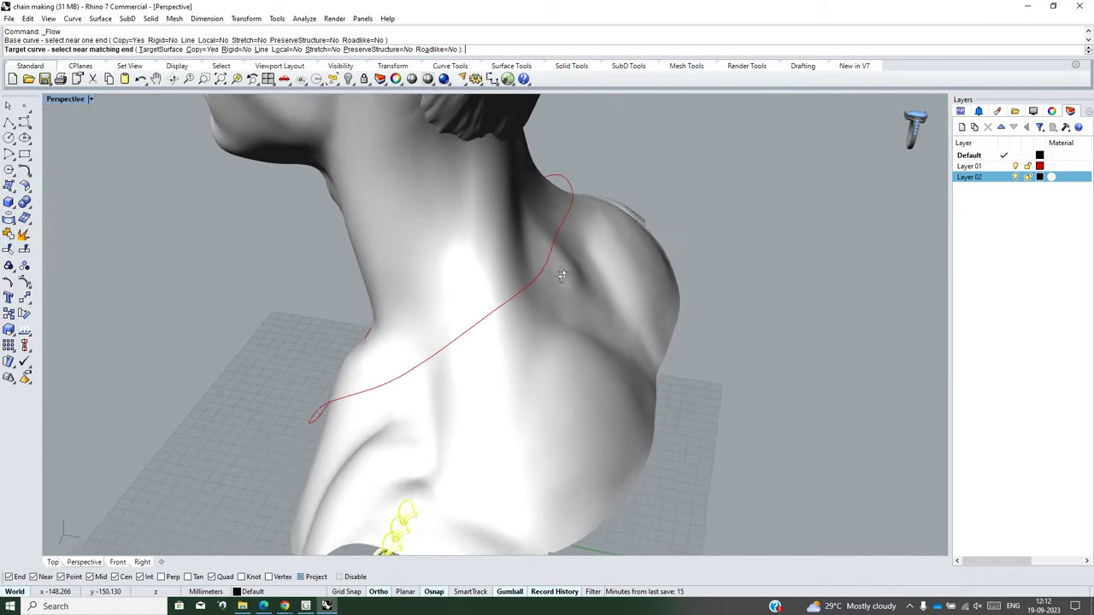
scroll(562, 274, "up", 3)
scroll(566, 239, "up", 3)
scroll(552, 225, "down", 3)
scroll(459, 264, "up", 4)
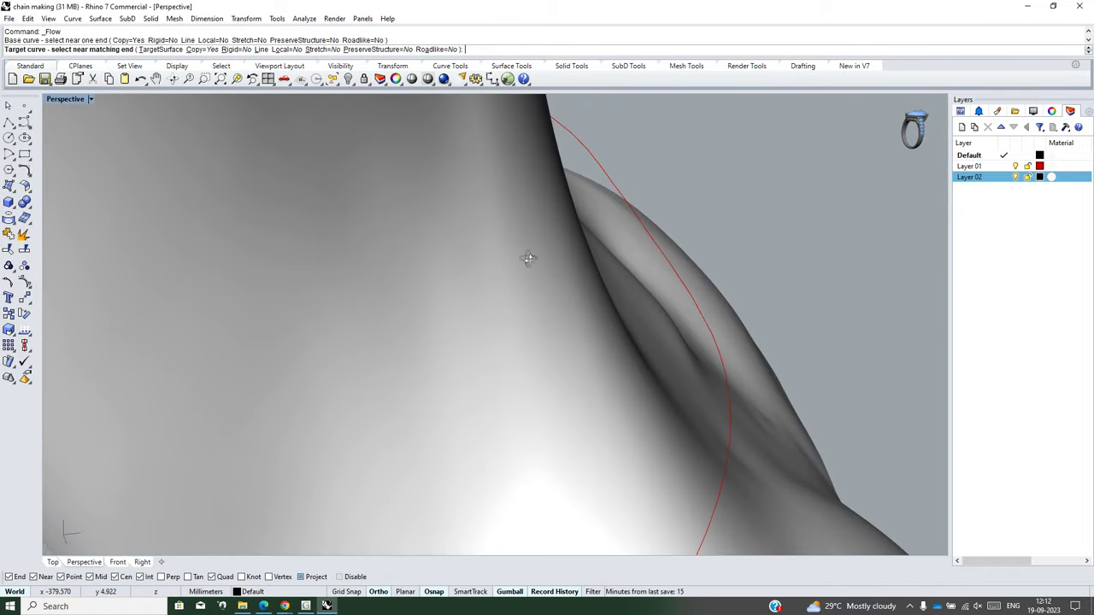
scroll(633, 208, "up", 2)
scroll(579, 173, "up", 2)
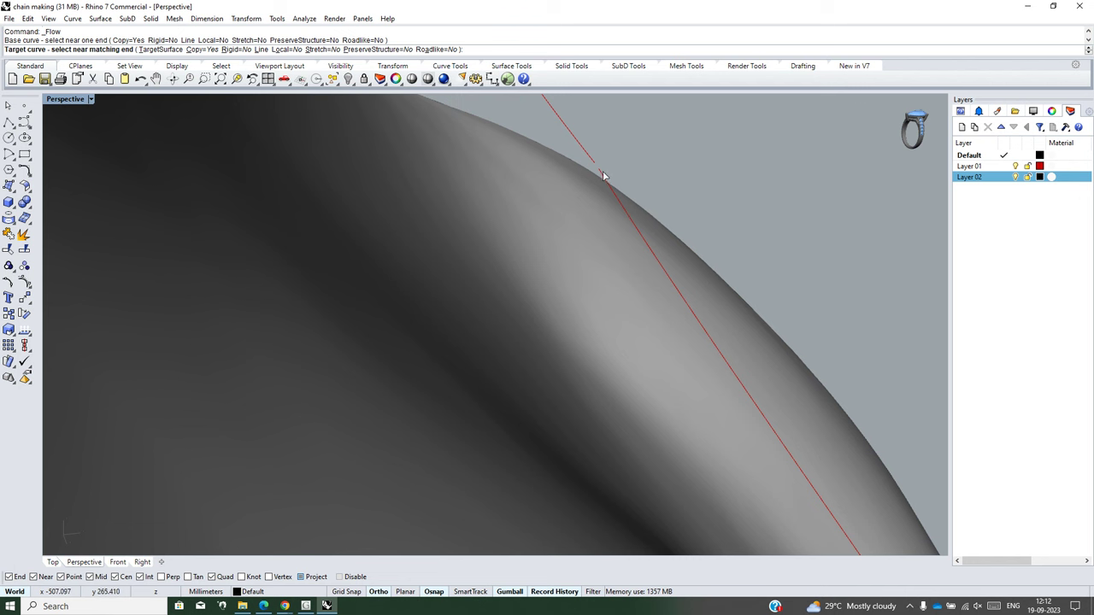
left_click(602, 174)
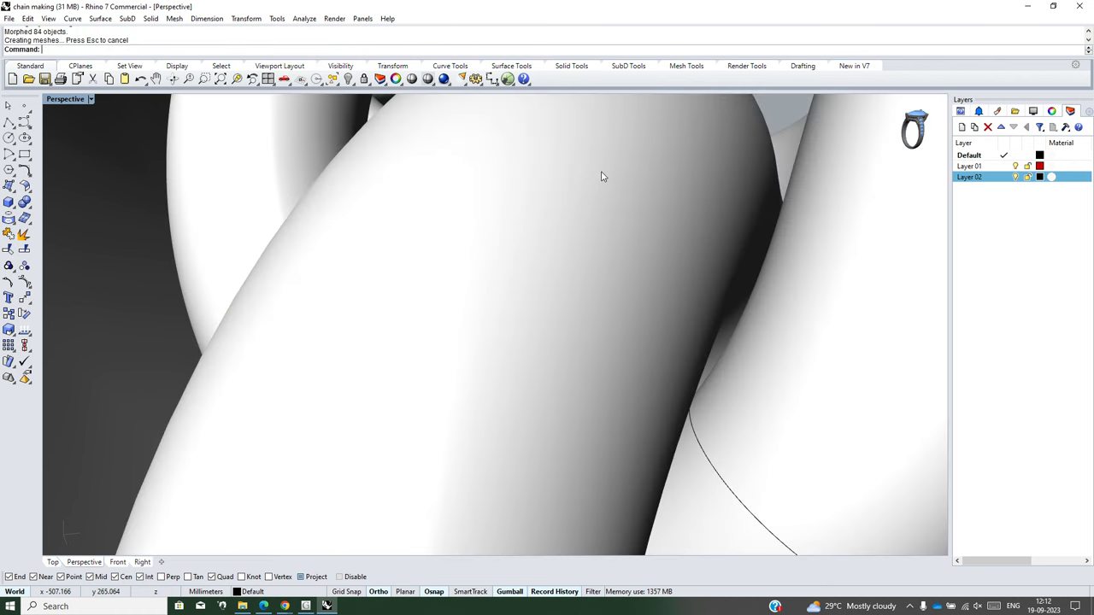
Step: Select the original straight chain and hide it
scroll(604, 274, "down", 3)
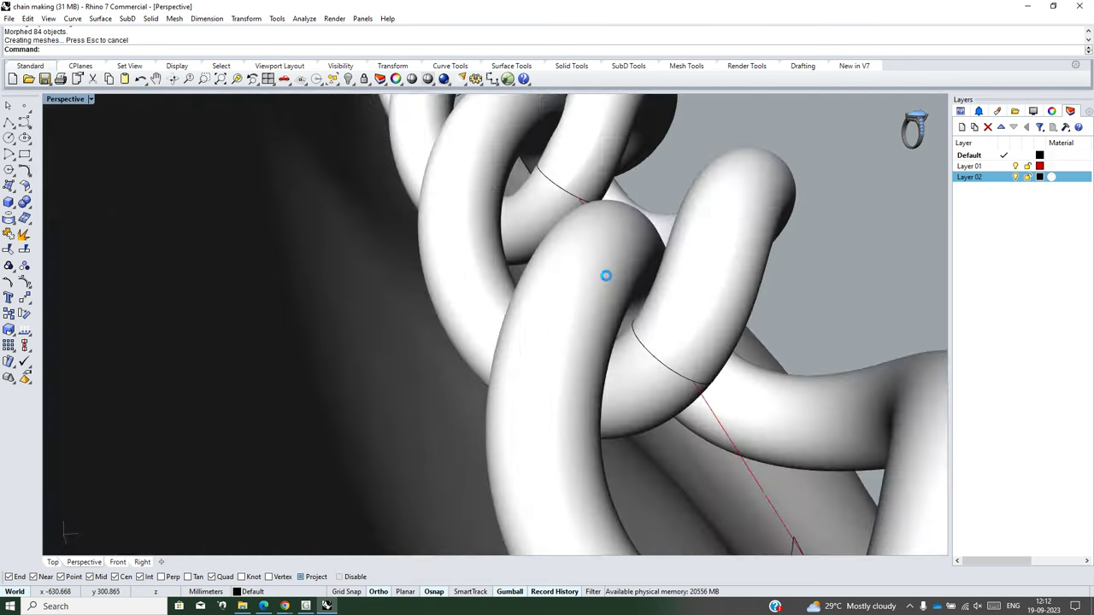
scroll(603, 260, "down", 3)
scroll(590, 235, "down", 2)
scroll(581, 201, "down", 2)
scroll(581, 196, "down", 3)
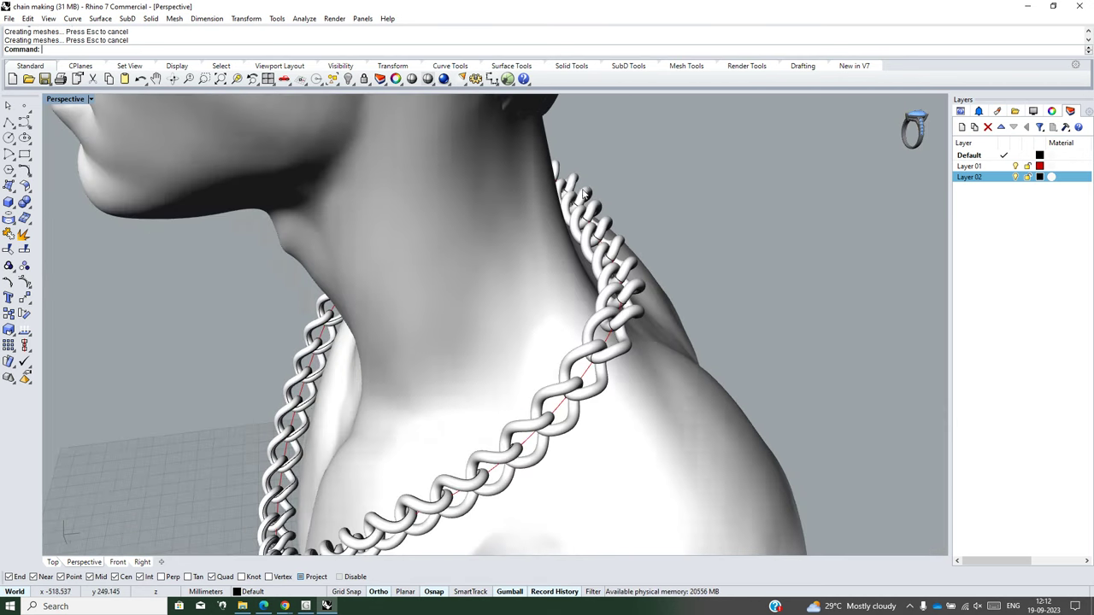
scroll(589, 196, "down", 3)
right_click_drag(544, 333, 763, 346)
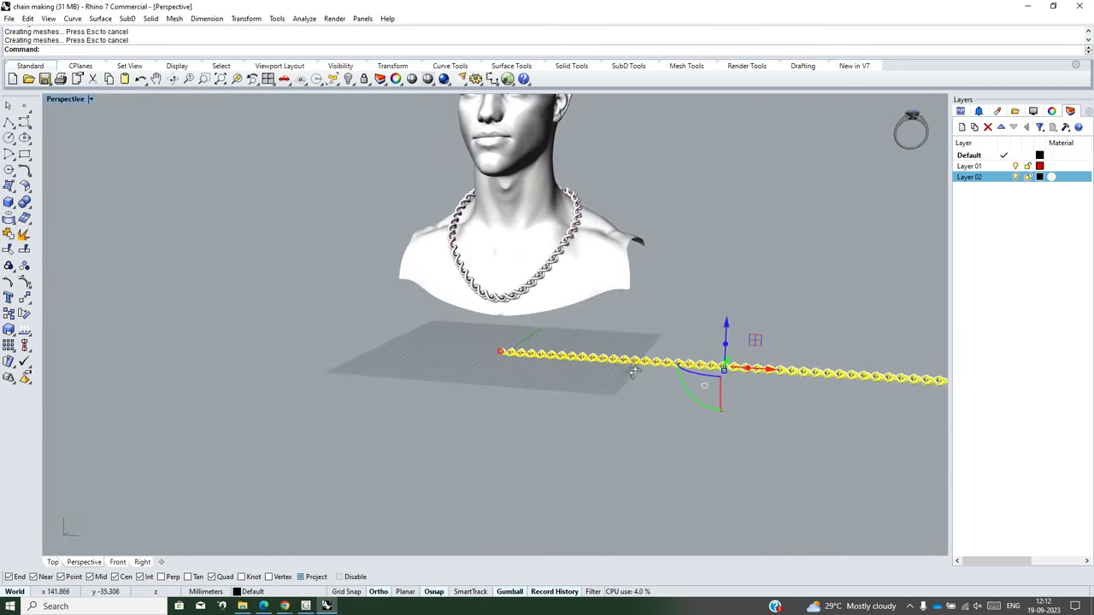
left_click_drag(811, 309, 683, 422)
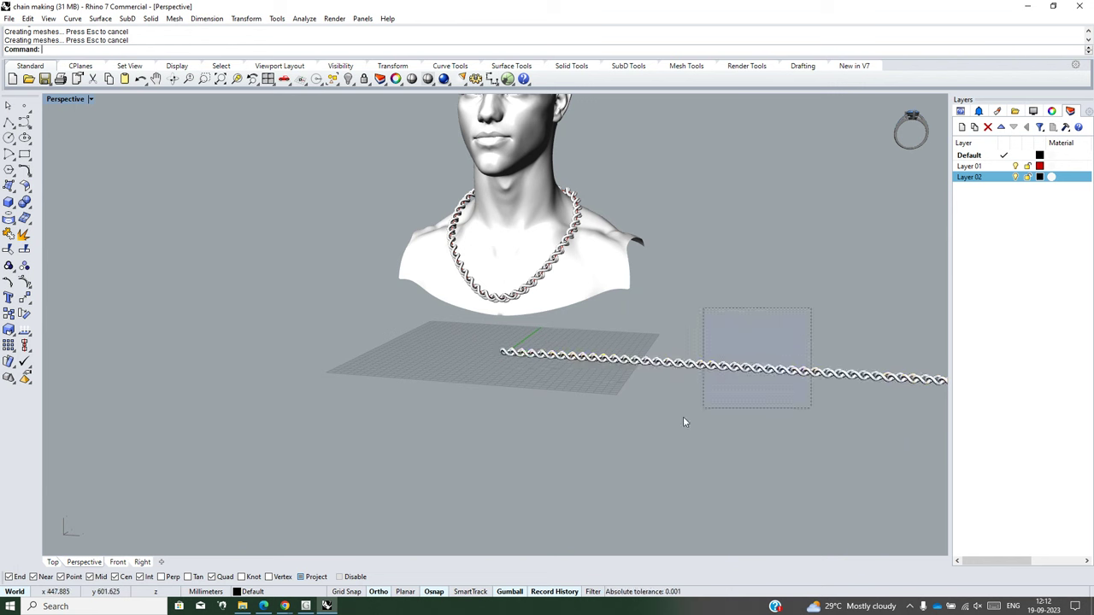
key("ctrl+g")
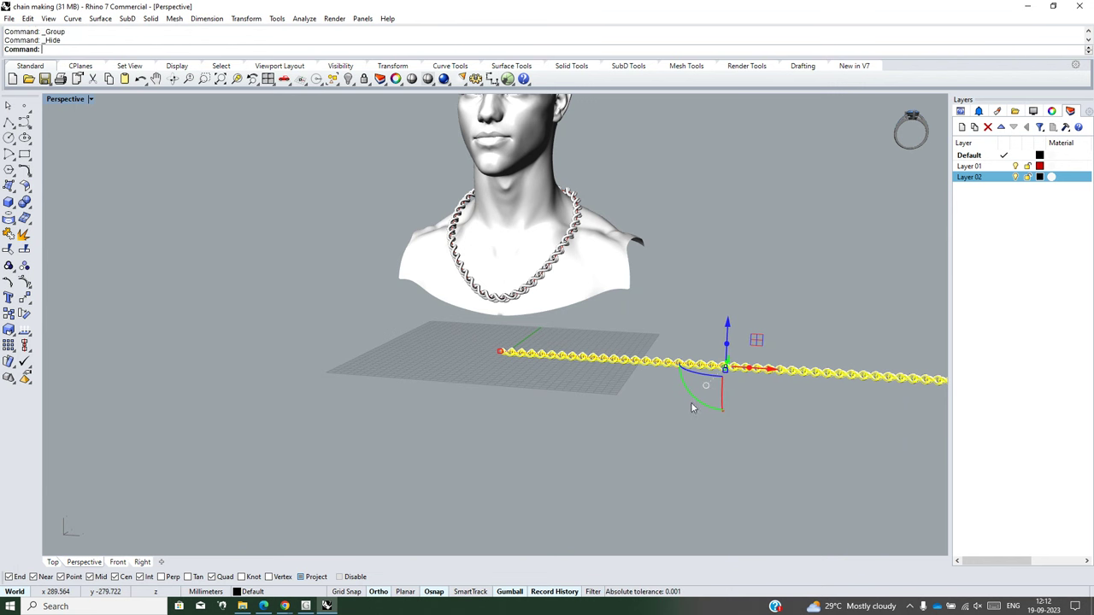
key("ctrl+h")
Step: Orbit around the bust to inspect the necklace from the side and behind
scroll(539, 402, "up", 3)
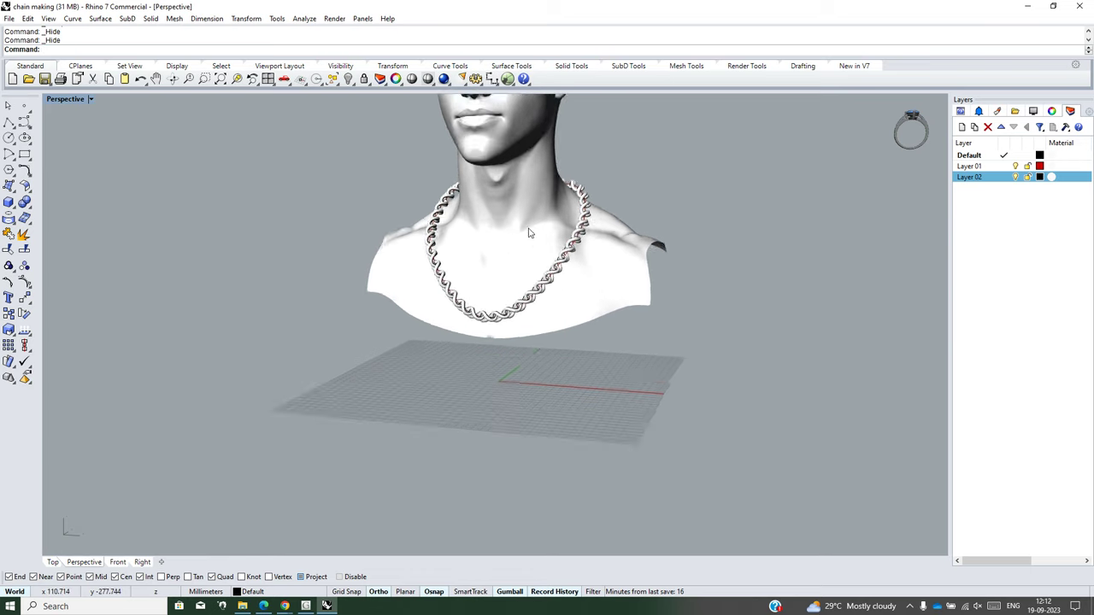
scroll(539, 403, "up", 3)
scroll(507, 397, "down", 3)
mouse_move(337, 319)
right_mouse_down()
mouse_move(586, 371)
mouse_move(502, 402)
mouse_move(527, 388)
right_mouse_up()
scroll(513, 398, "up", 3)
scroll(527, 389, "down", 3)
mouse_move(498, 344)
right_mouse_down()
mouse_move(647, 362)
mouse_move(854, 347)
mouse_move(520, 265)
right_mouse_up()
scroll(514, 293, "down", 2)
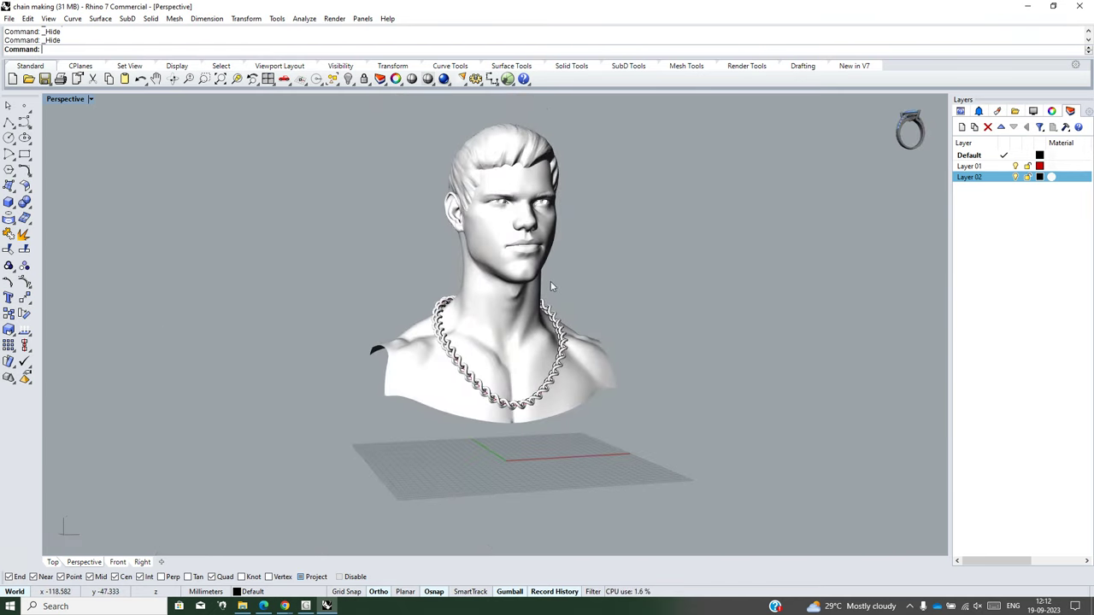
scroll(525, 395, "up", 3)
scroll(589, 376, "up", 3)
scroll(592, 391, "down", 2)
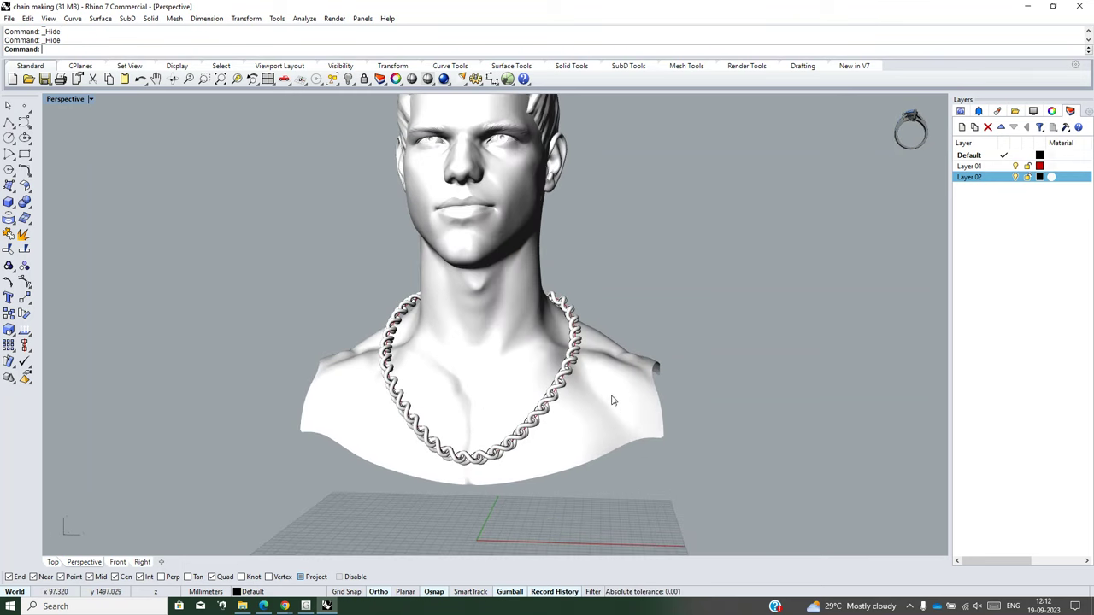
mouse_move(657, 372)
right_mouse_down()
mouse_move(419, 402)
mouse_move(517, 419)
right_mouse_up()
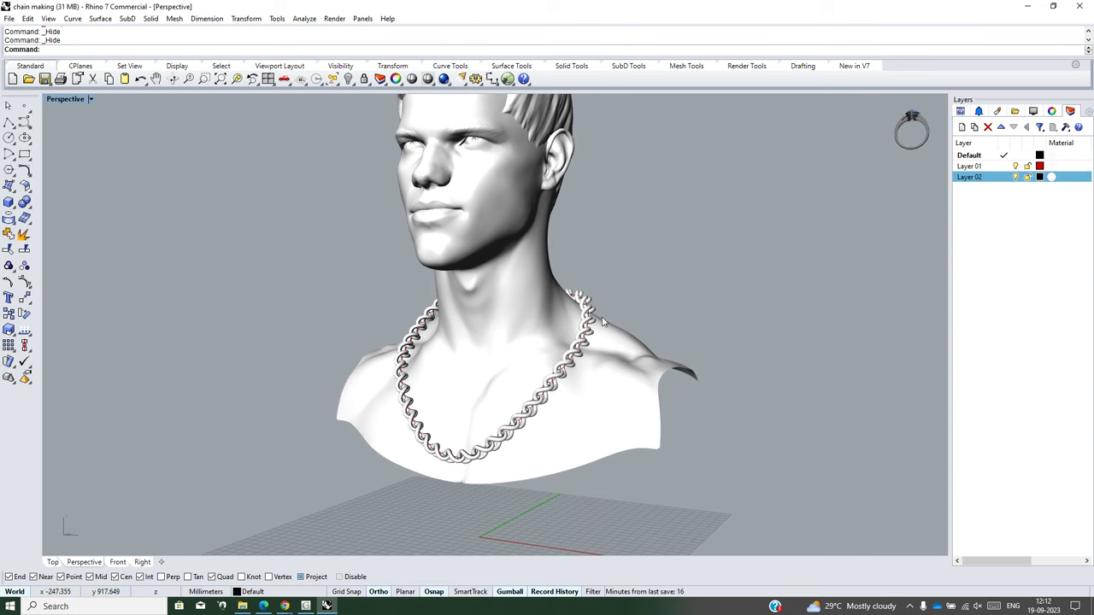
scroll(580, 350, "up", 3)
Step: Create a new Layer 06 and move the draped chain onto it
left_click(569, 362)
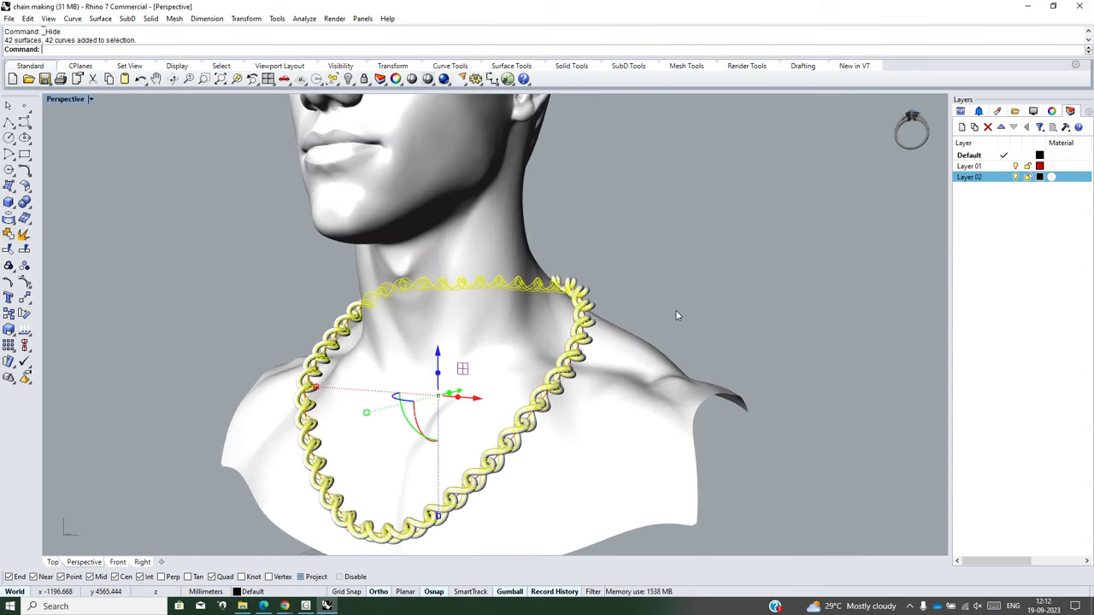
right_click_drag(643, 316, 645, 317)
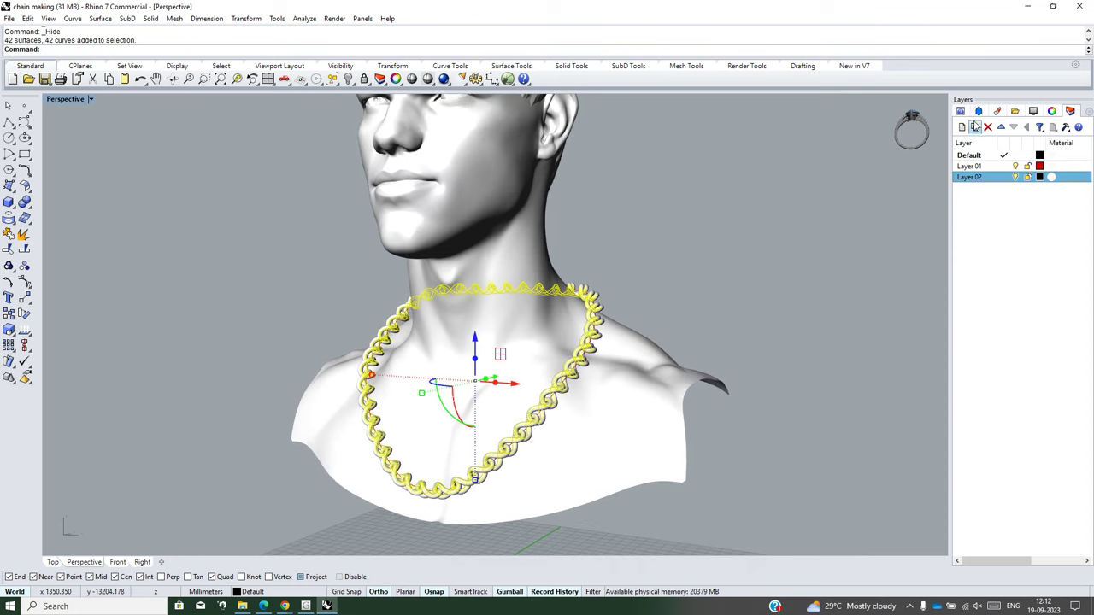
left_click(975, 127)
right_click(1000, 189)
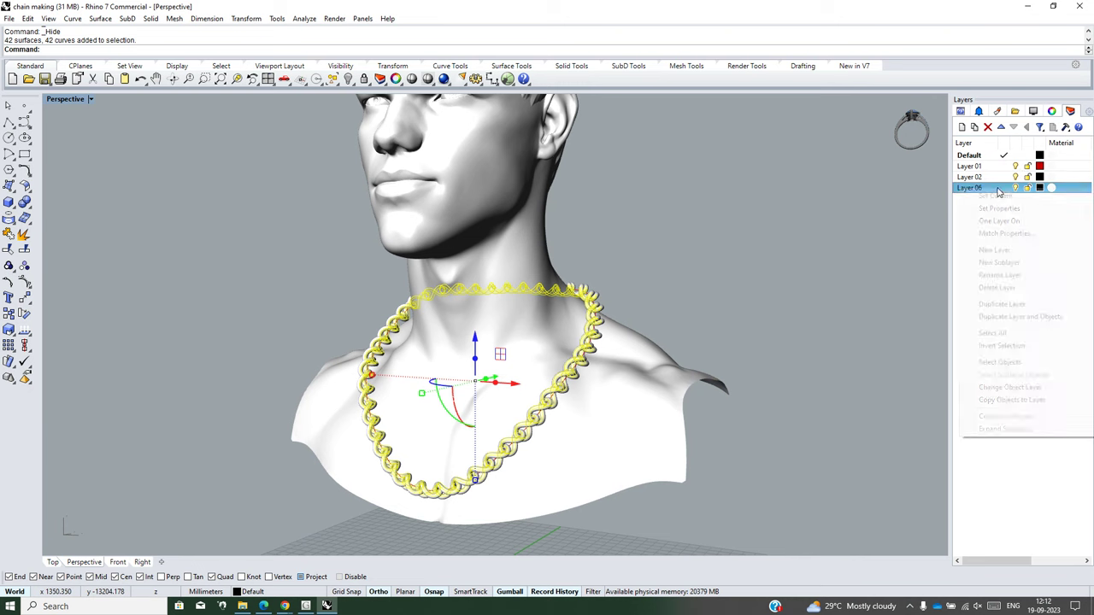
left_click(1012, 387)
Step: Set Layer 06's colour to a reddish-brown
left_click(1040, 188)
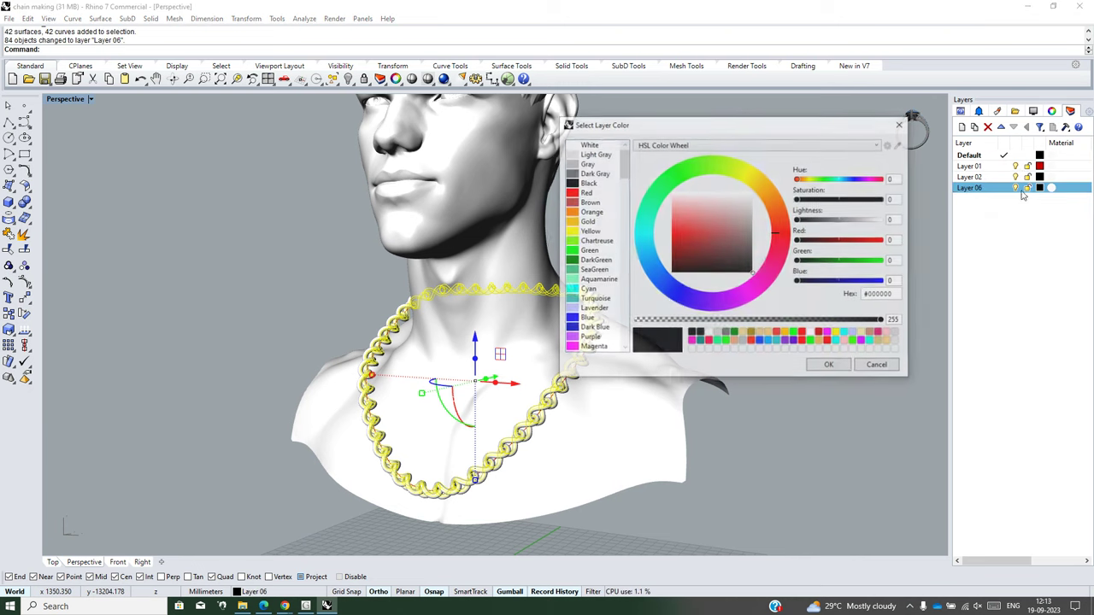
left_click(586, 201)
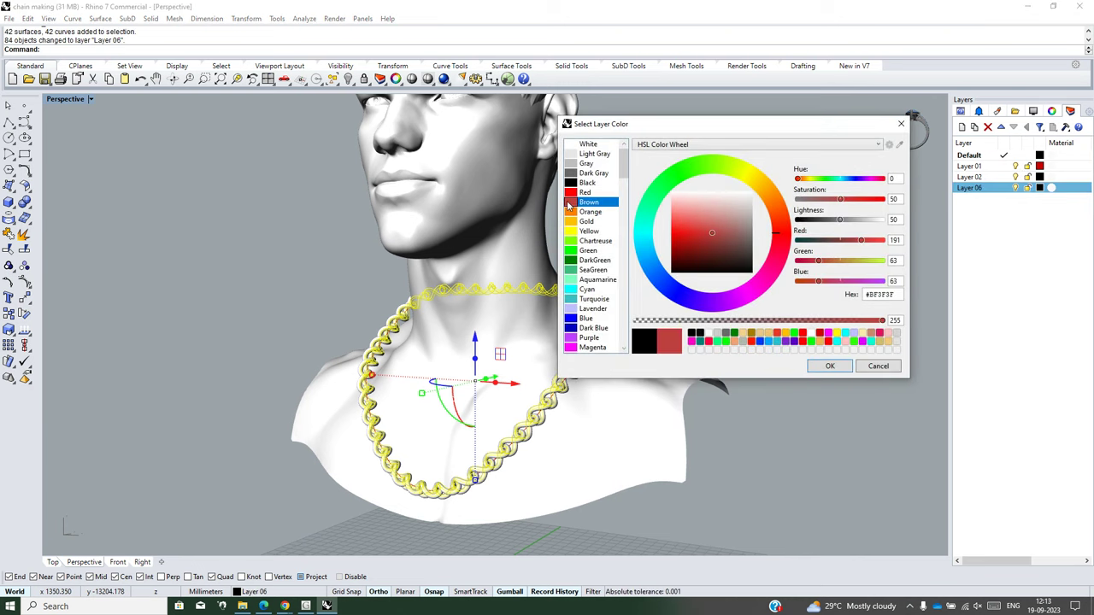
left_click(829, 367)
left_click(818, 371)
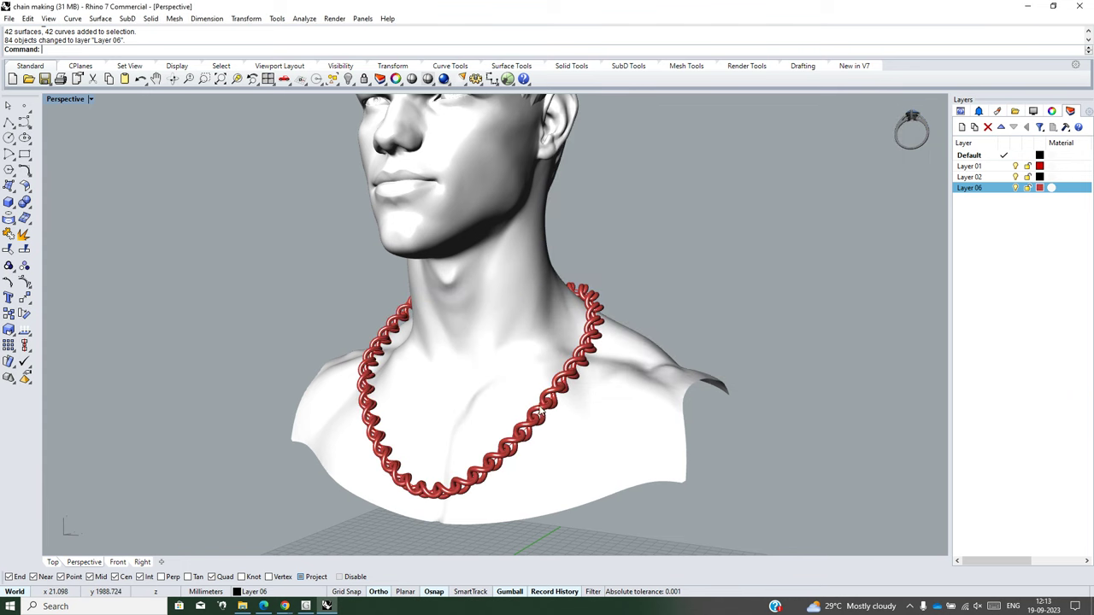
mouse_move(817, 372)
right_mouse_down()
mouse_move(617, 411)
mouse_move(220, 422)
mouse_move(640, 410)
right_mouse_up()
scroll(220, 422, "up", 3)
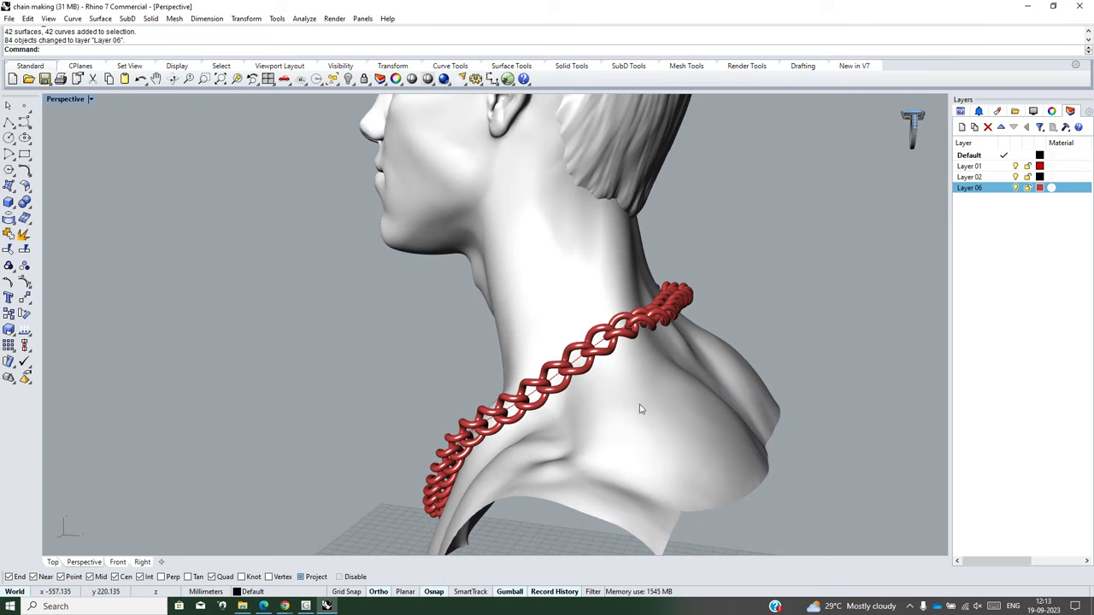
Step: Assign Layer 06 a Metal material with Gold colour (#F3D090)
left_click(1051, 188)
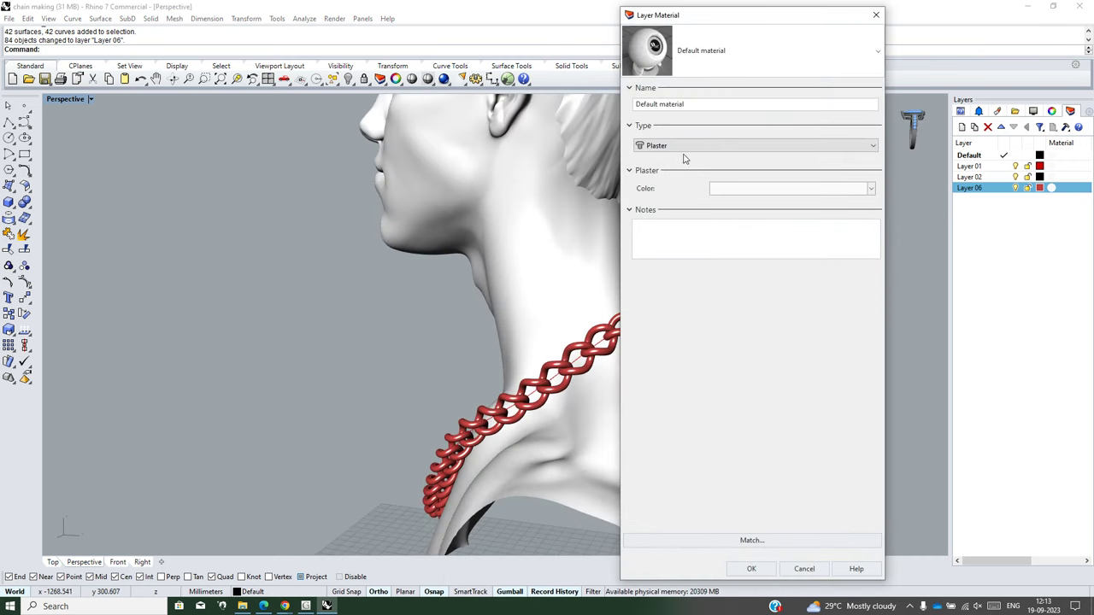
left_click(673, 147)
left_click(654, 210)
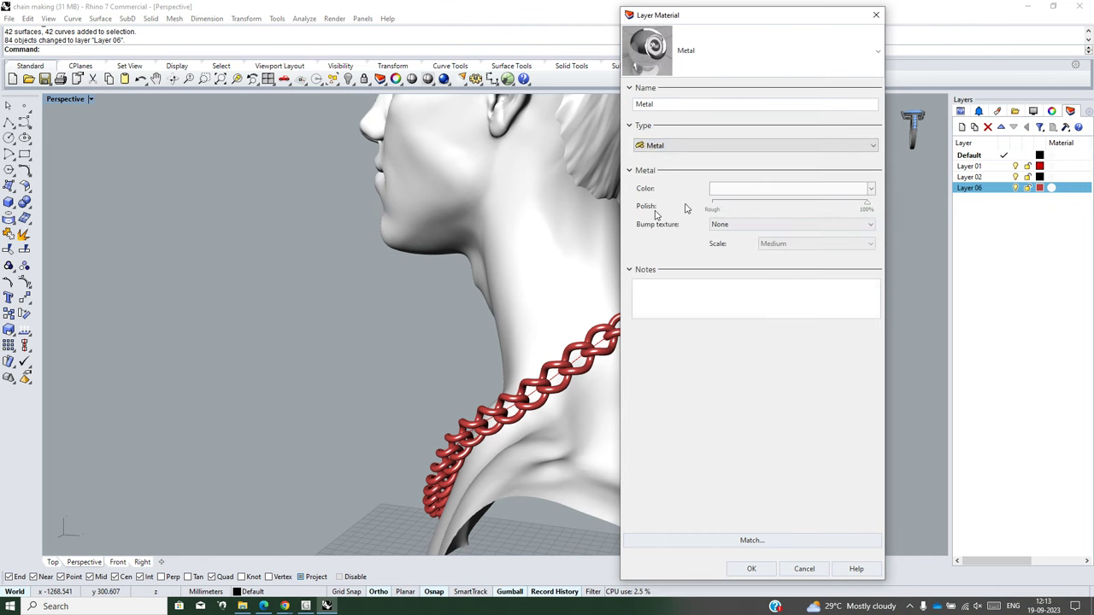
left_click(718, 195)
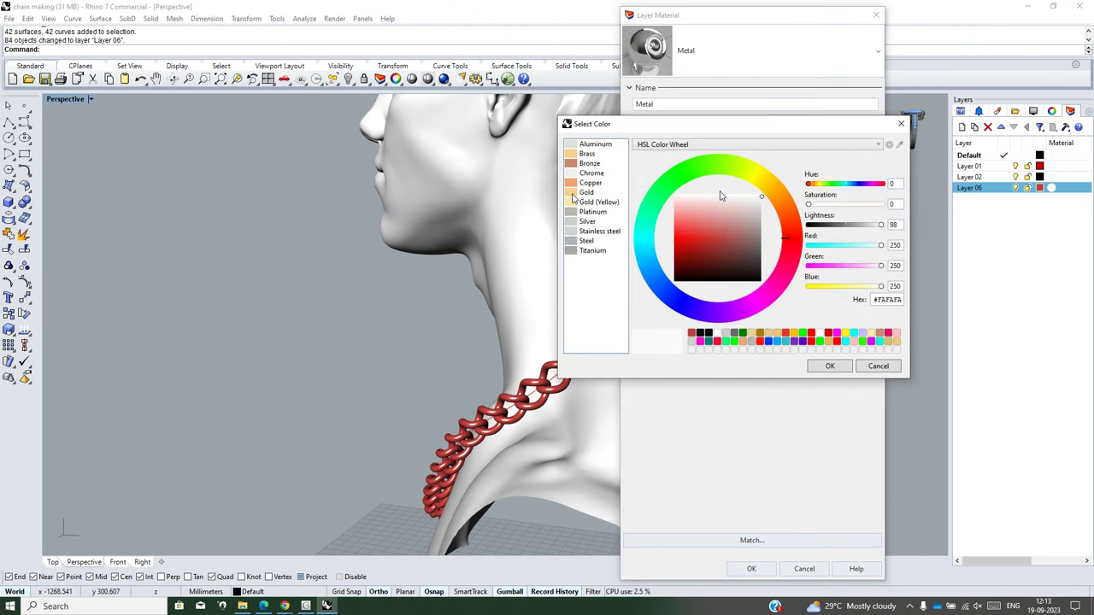
left_click(573, 194)
left_click(820, 367)
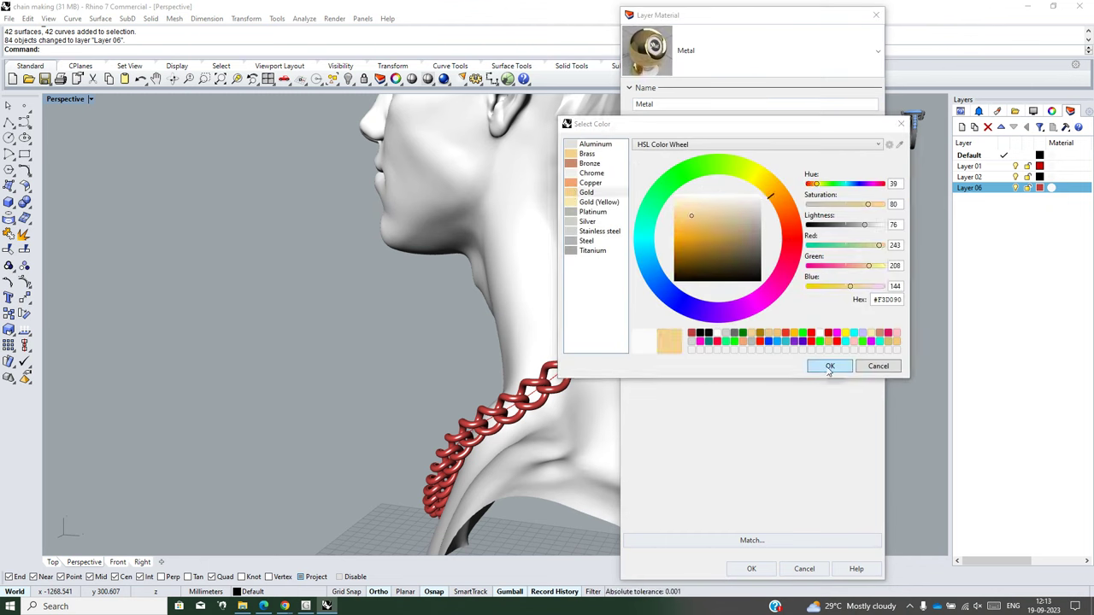
left_click(751, 569)
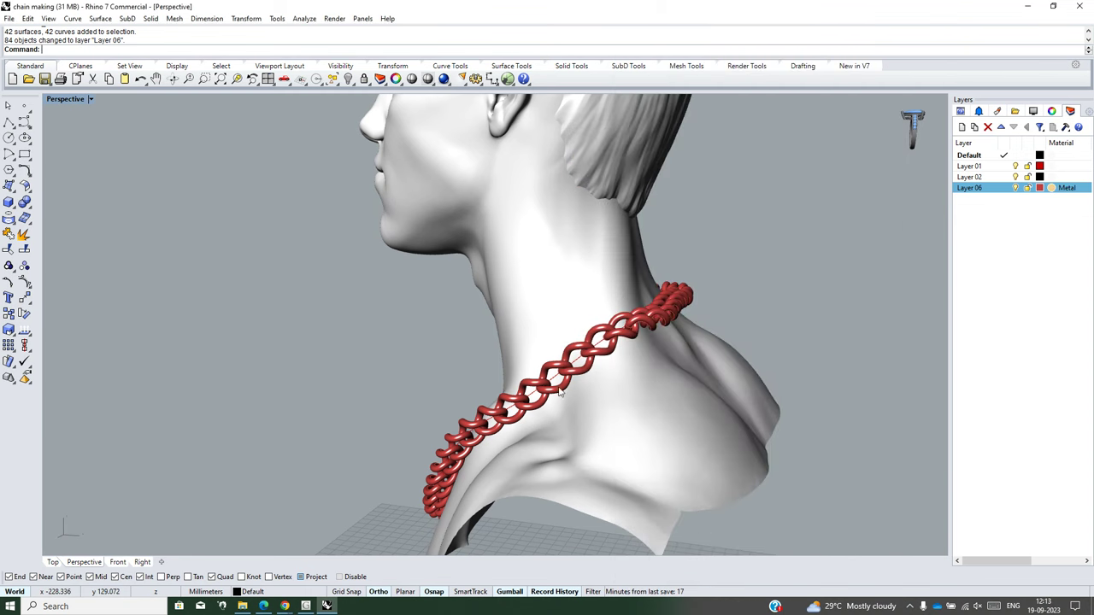
mouse_move(376, 363)
right_mouse_down()
mouse_move(496, 384)
mouse_move(451, 391)
mouse_move(479, 380)
right_mouse_up()
scroll(451, 391, "down", 3)
Step: Switch the Perspective viewport to Rendered display and orbit to inspect the gold chain
left_click(90, 99)
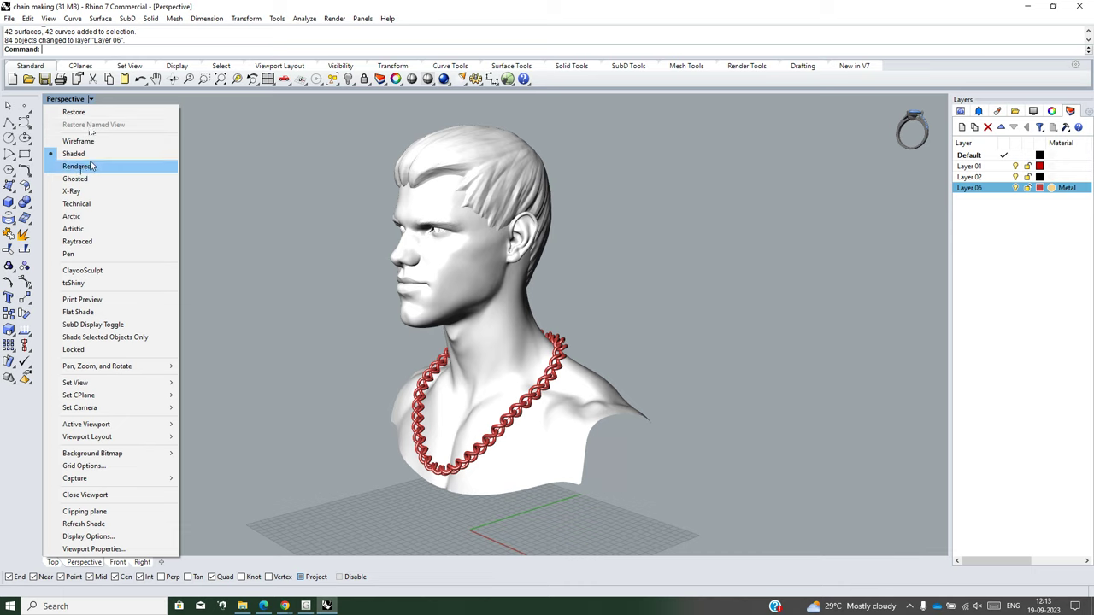
left_click(77, 166)
scroll(550, 405, "up", 3)
mouse_move(468, 407)
right_mouse_down()
mouse_move(513, 398)
mouse_move(359, 442)
mouse_move(475, 450)
right_mouse_up()
scroll(479, 444, "up", 3)
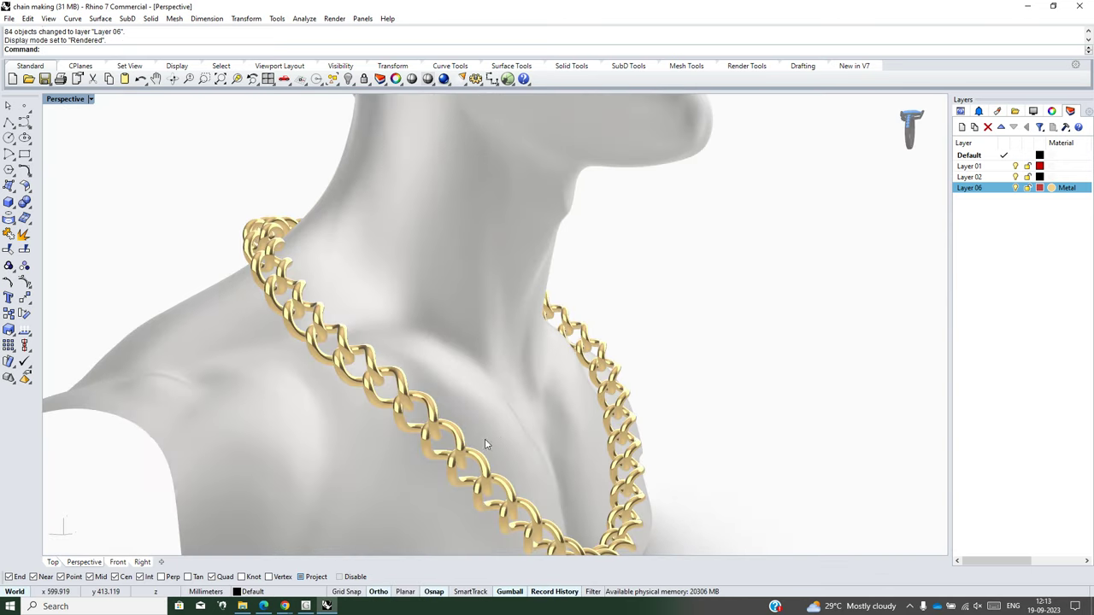
scroll(513, 435, "down", 3)
right_click_drag(552, 427, 306, 429)
scroll(573, 337, "up", 3)
mouse_move(572, 336)
right_mouse_down()
mouse_move(329, 381)
mouse_move(413, 347)
mouse_move(637, 343)
right_mouse_up()
scroll(518, 342, "down", 2)
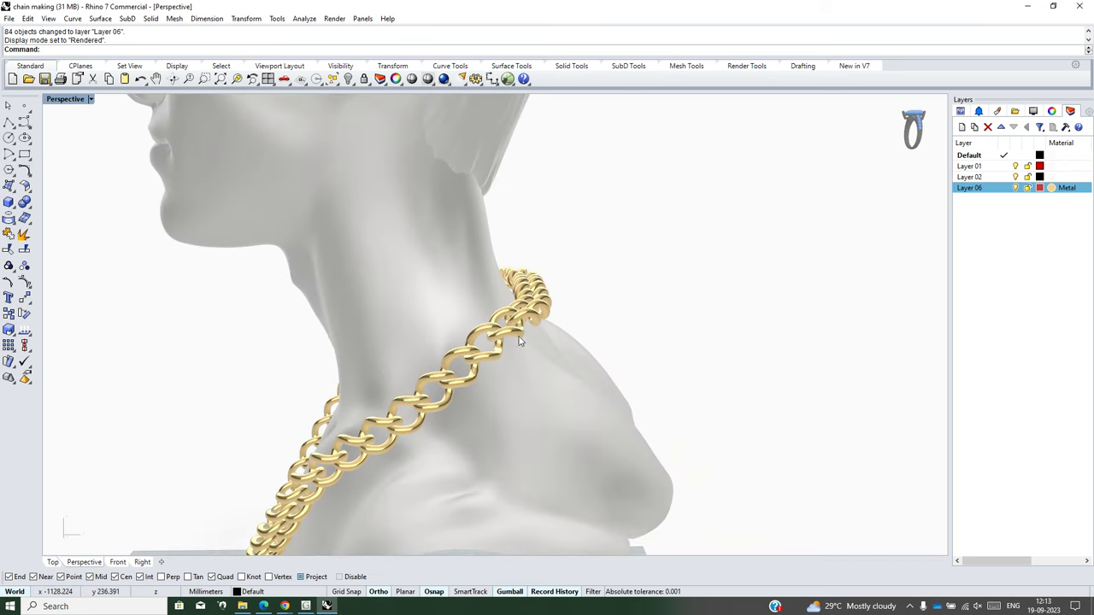
scroll(317, 390, "down", 2)
right_click_drag(317, 390, 471, 373)
scroll(539, 321, "up", 2)
scroll(539, 321, "down", 1)
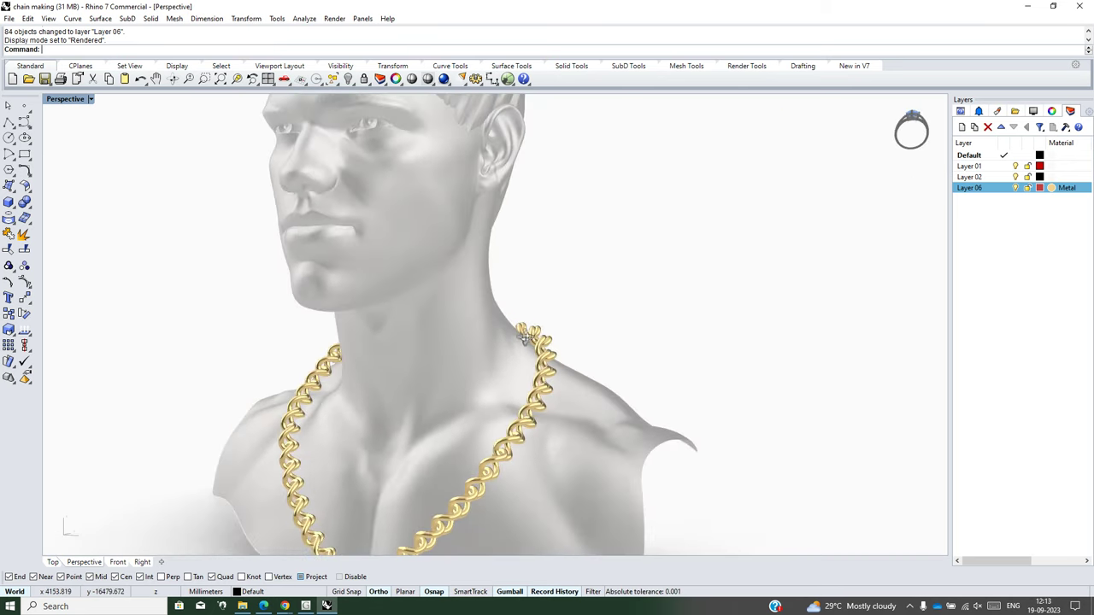
scroll(539, 323, "down", 2)
right_click_drag(533, 337, 531, 333)
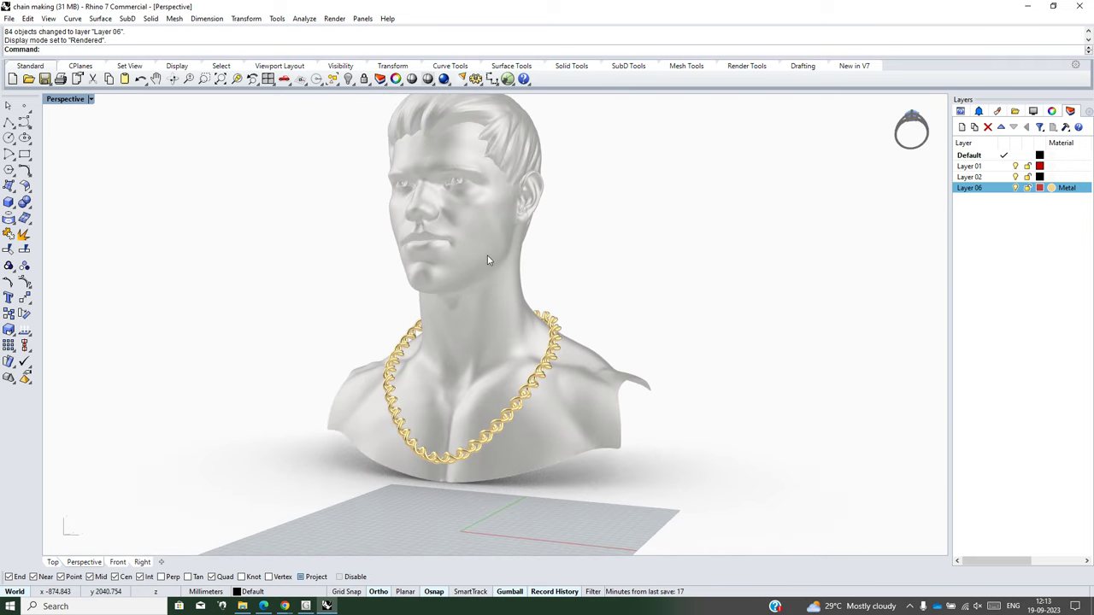
Step: Switch the viewport to Arctic display and turn the bust to face right
left_click(61, 100)
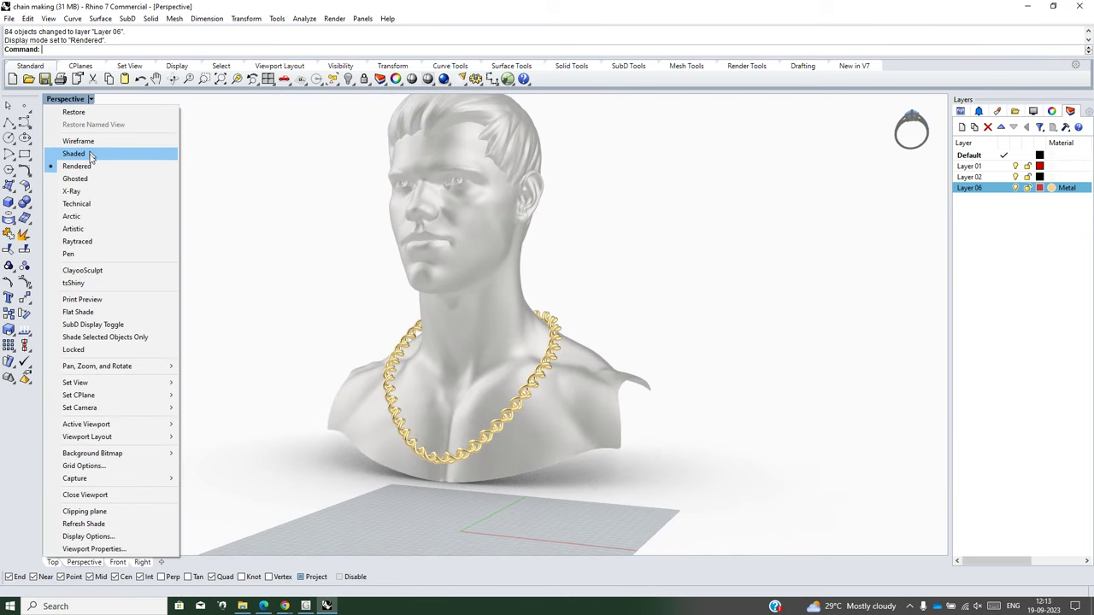
left_click(89, 216)
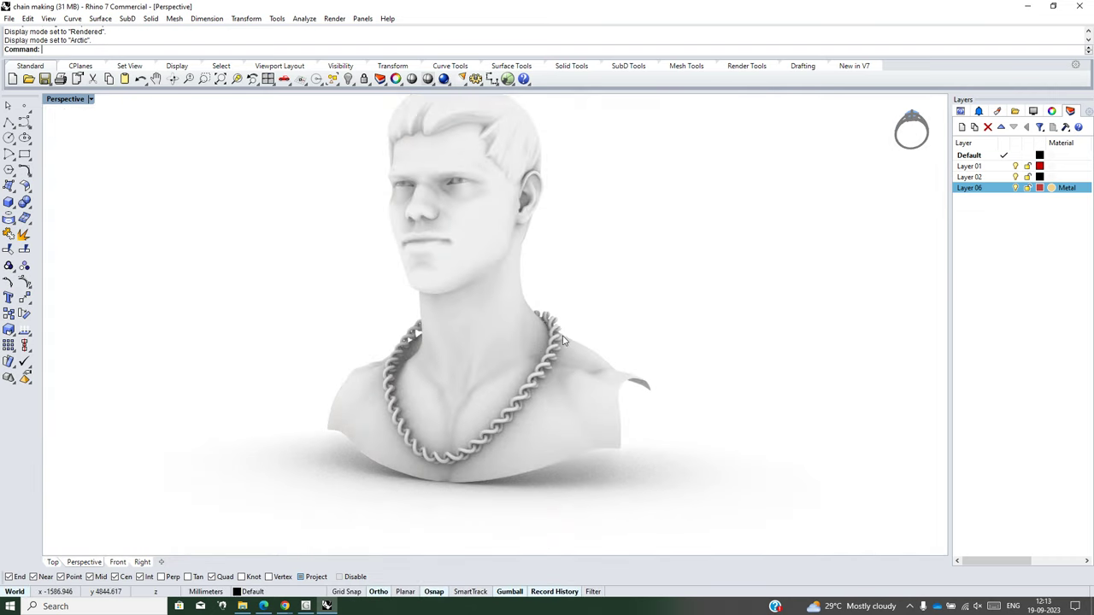
scroll(516, 274, "up", 2)
mouse_move(516, 274)
right_mouse_down()
mouse_move(535, 361)
mouse_move(525, 281)
mouse_move(527, 339)
mouse_move(653, 344)
mouse_move(412, 329)
mouse_move(368, 344)
mouse_move(411, 369)
right_mouse_up()
scroll(411, 369, "up", 3)
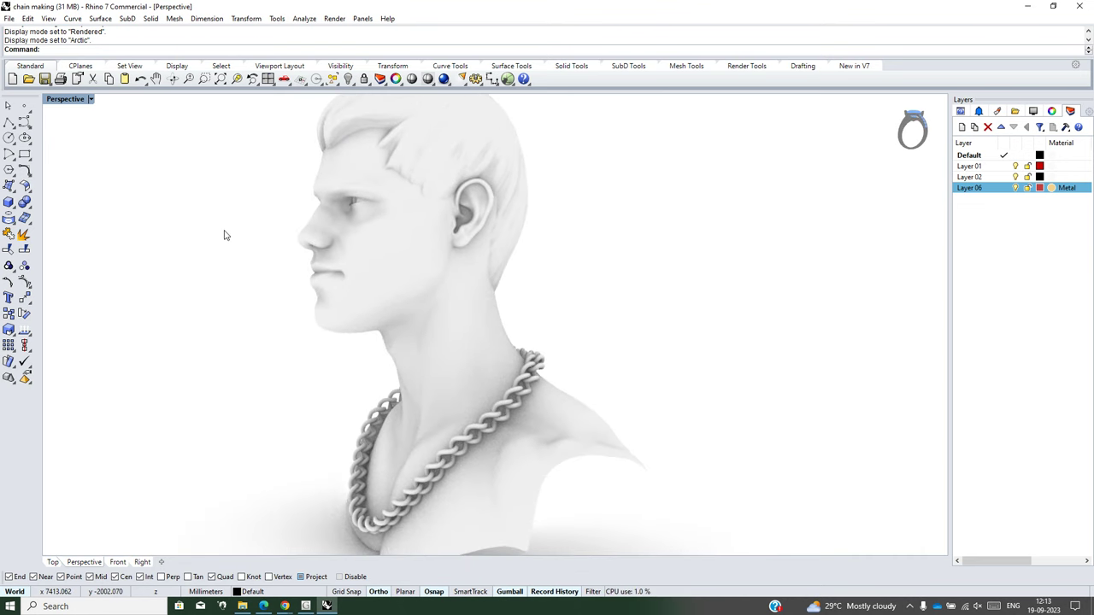
Step: Undo an accidental move of the bust and switch to the Front view
left_click_drag(357, 296, 378, 296)
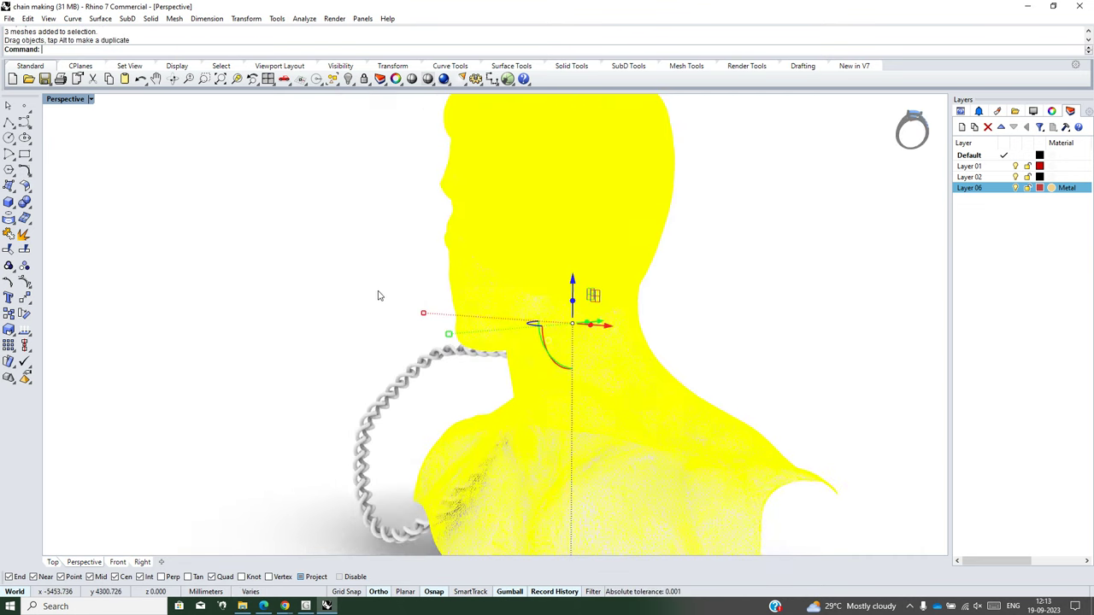
key("Escape")
key("ctrl+z")
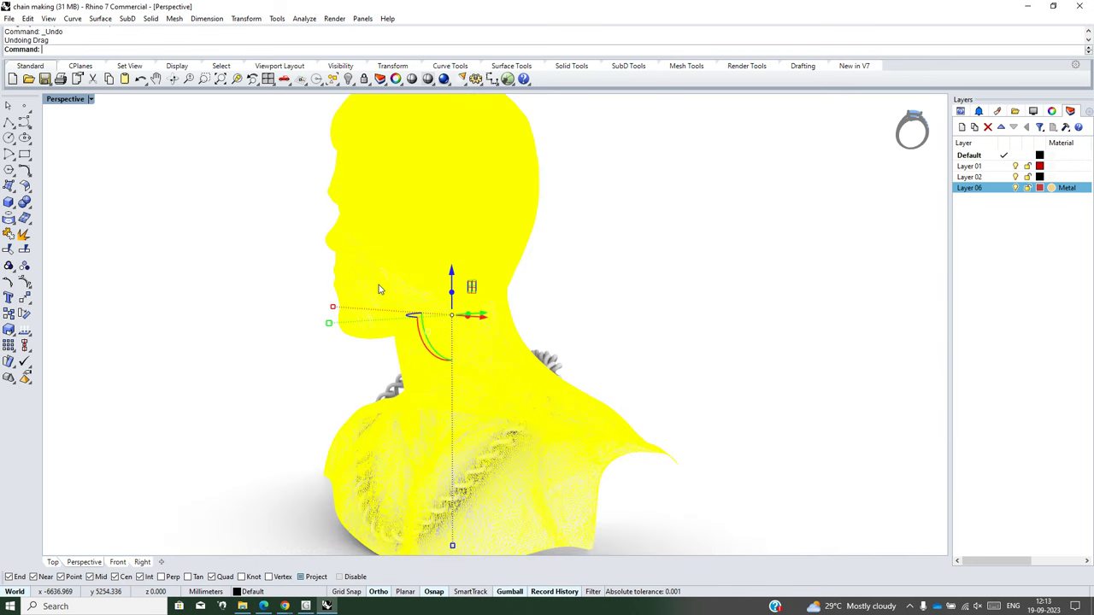
key("ctrl+z")
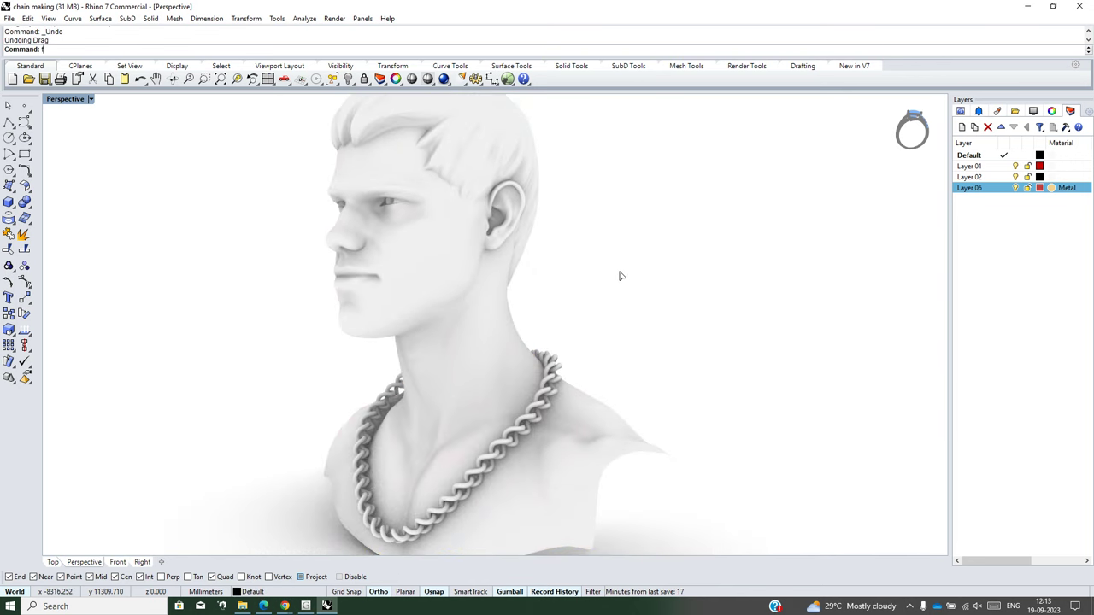
type("ront")
key("Return")
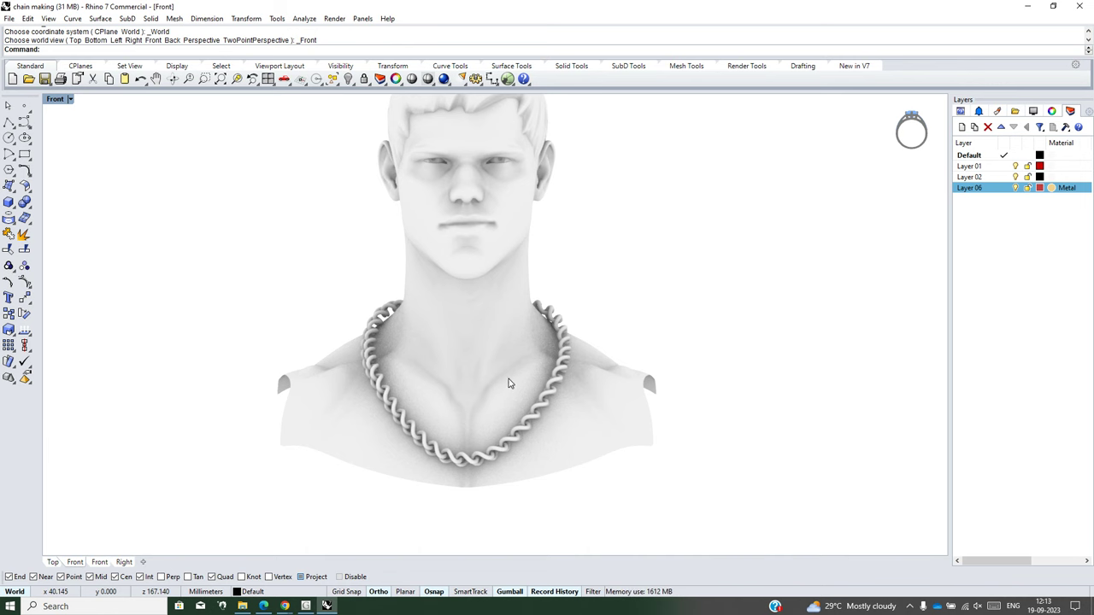
Step: Return the viewport to Shaded display
left_click(70, 99)
left_click(77, 155)
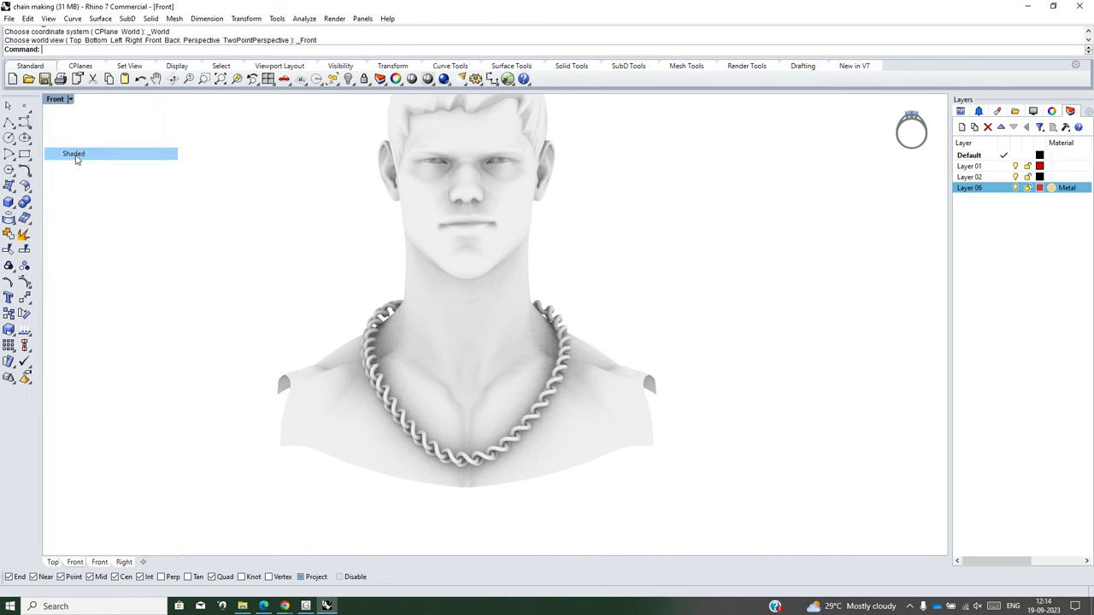
scroll(577, 420, "up", 2)
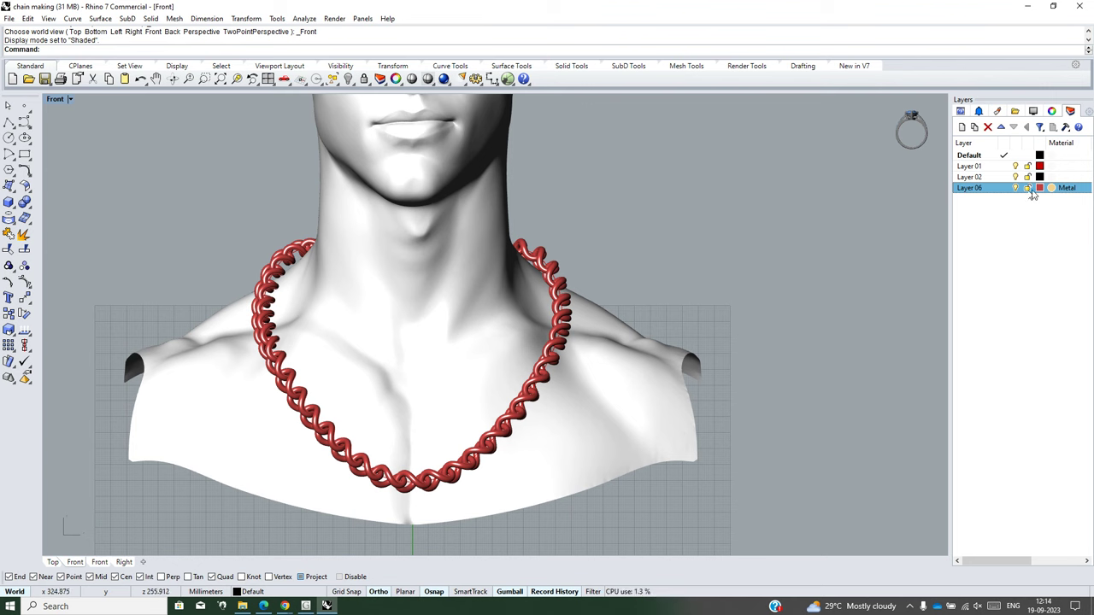
Step: Change Layer 06's colour to Gold (#FFBF00)
left_click(1039, 188)
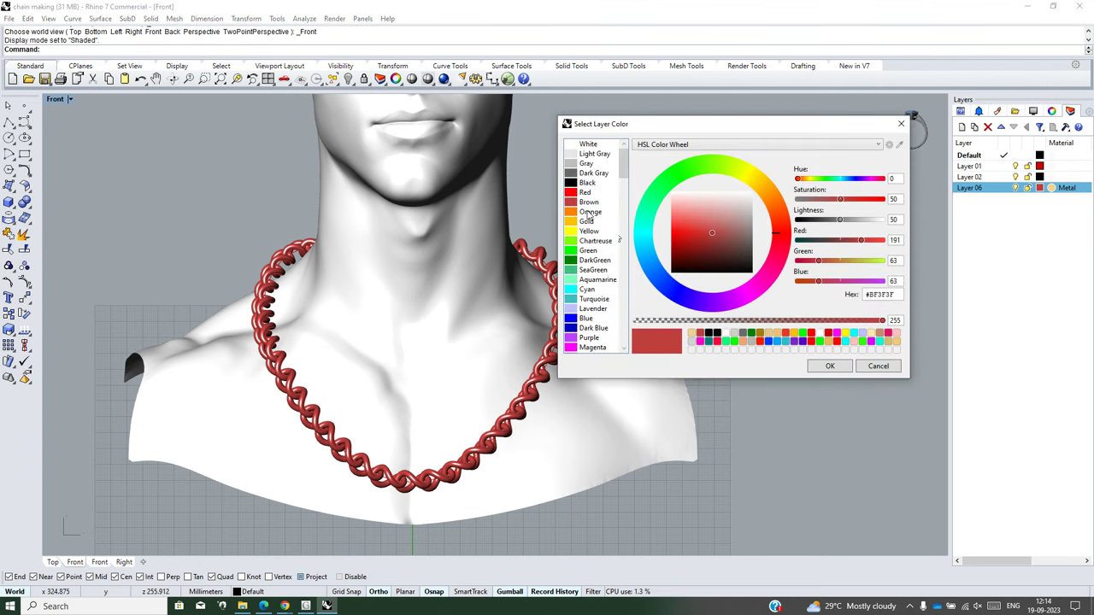
left_click(572, 221)
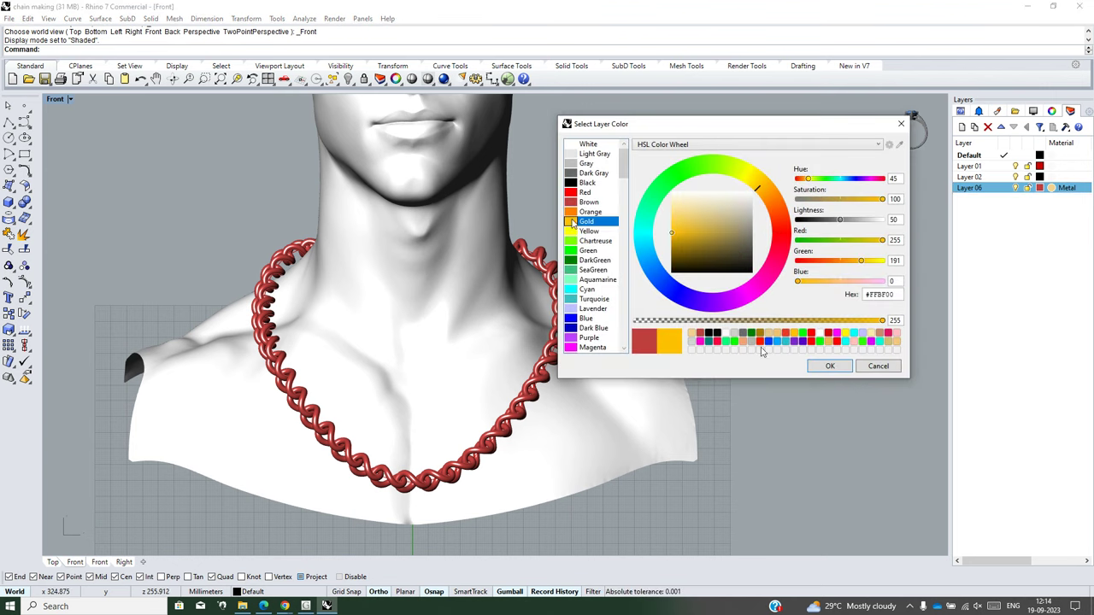
left_click(830, 365)
scroll(496, 325, "down", 3)
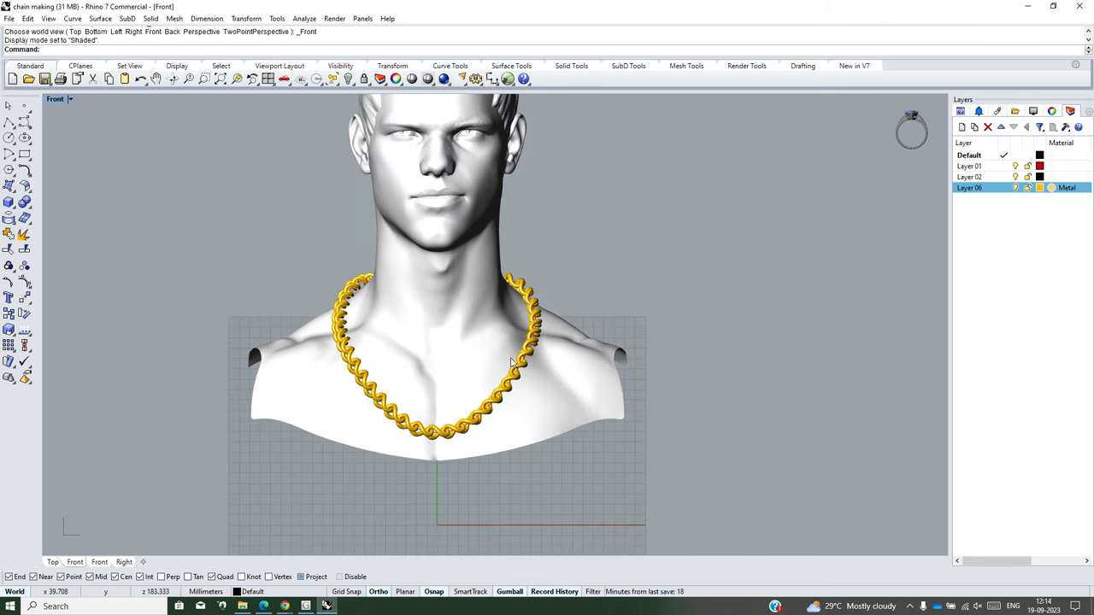
scroll(497, 326, "down", 2)
mouse_move(456, 347)
right_mouse_down("ctrl+shift")
mouse_move(541, 381)
mouse_move(647, 396)
mouse_move(331, 392)
right_mouse_up("ctrl+shift")
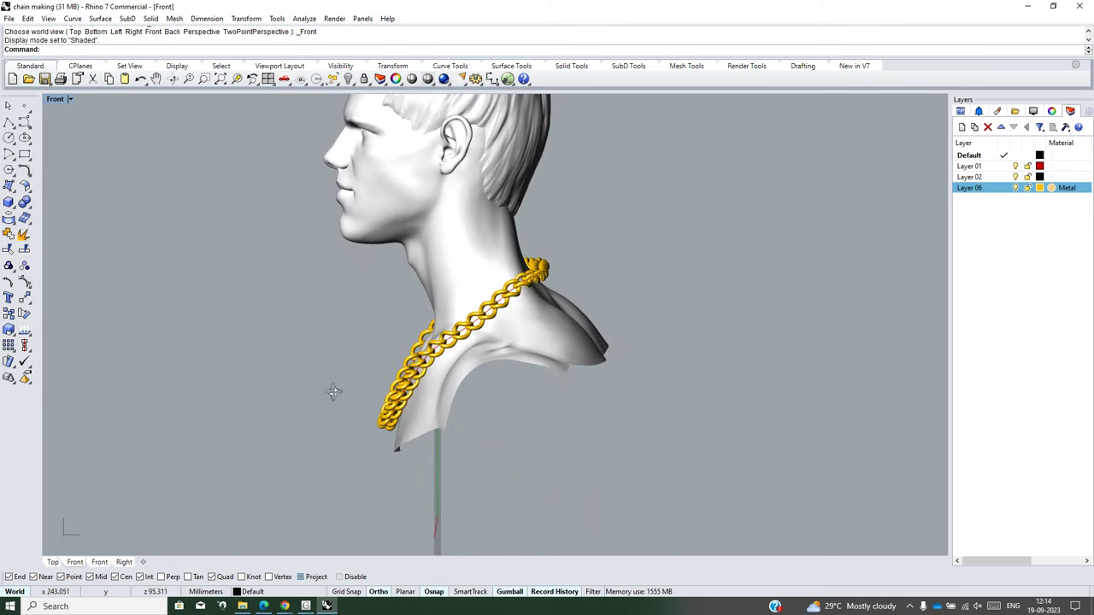